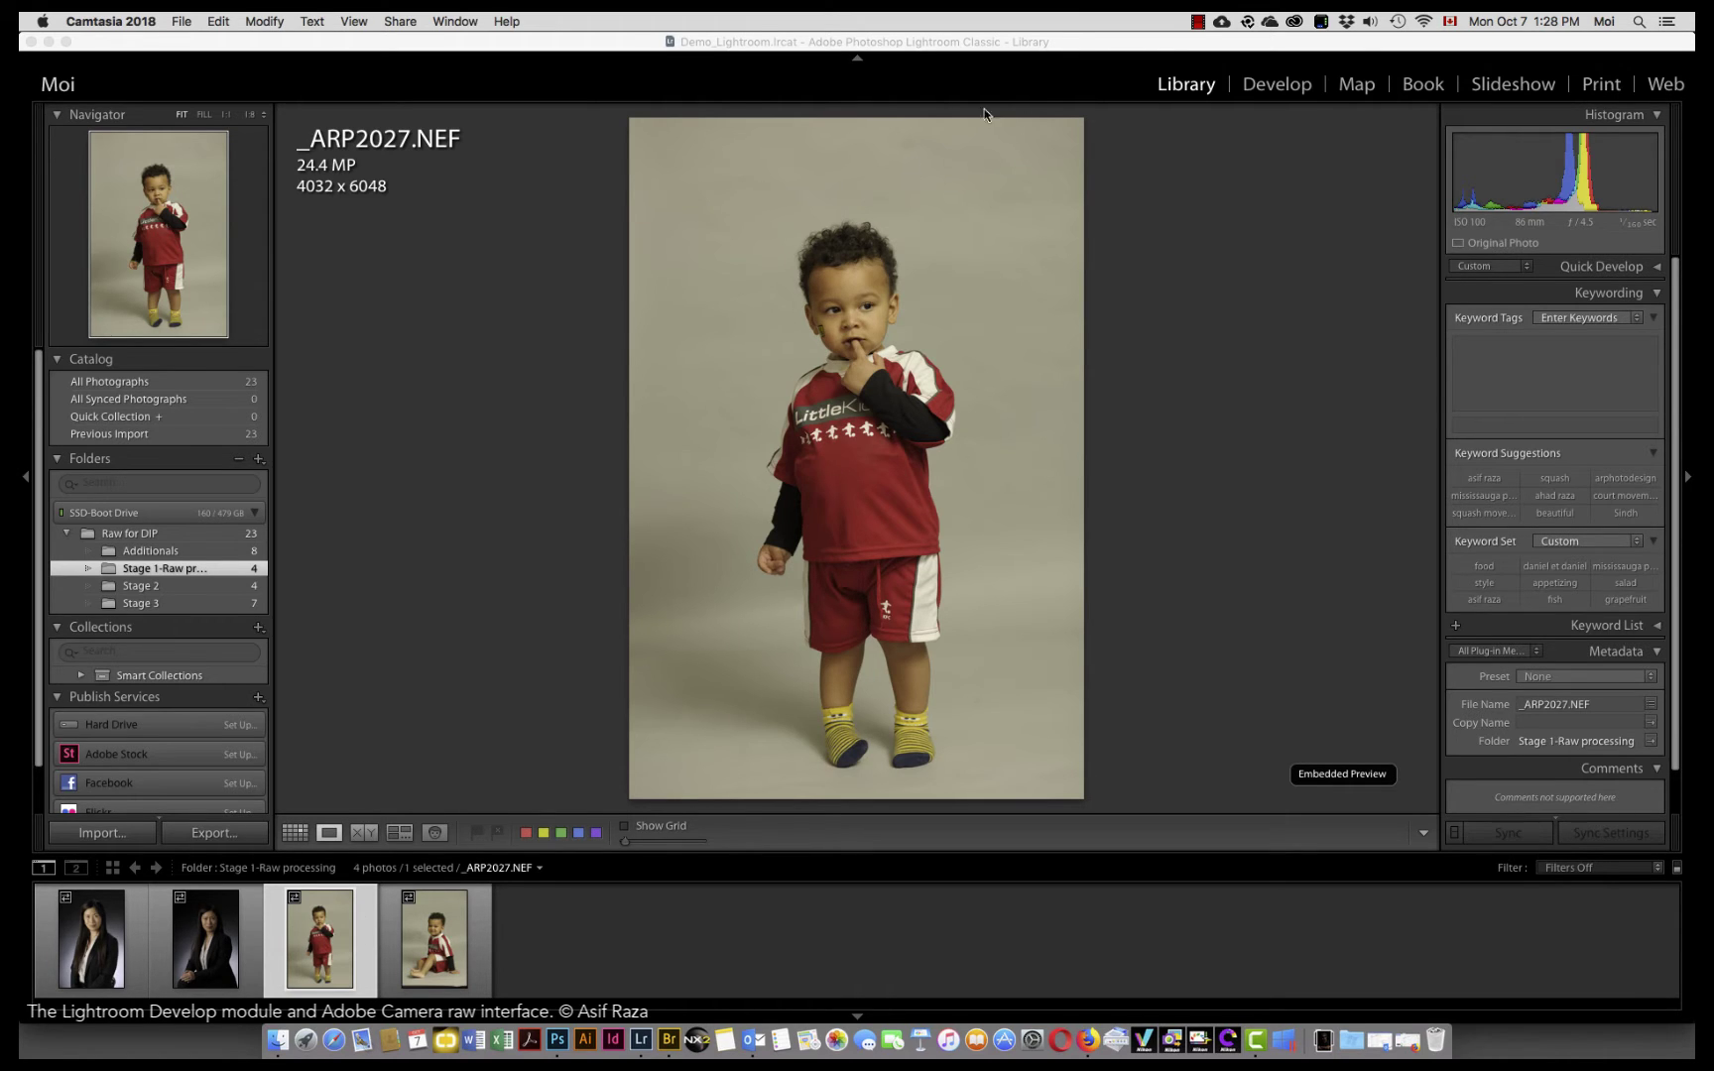
Open _ARP2027.NEF in the Develop module, reveal the Navigator side, and collapse the Snapshots, History, Collections and HSL/Color sections.
click(1265, 89)
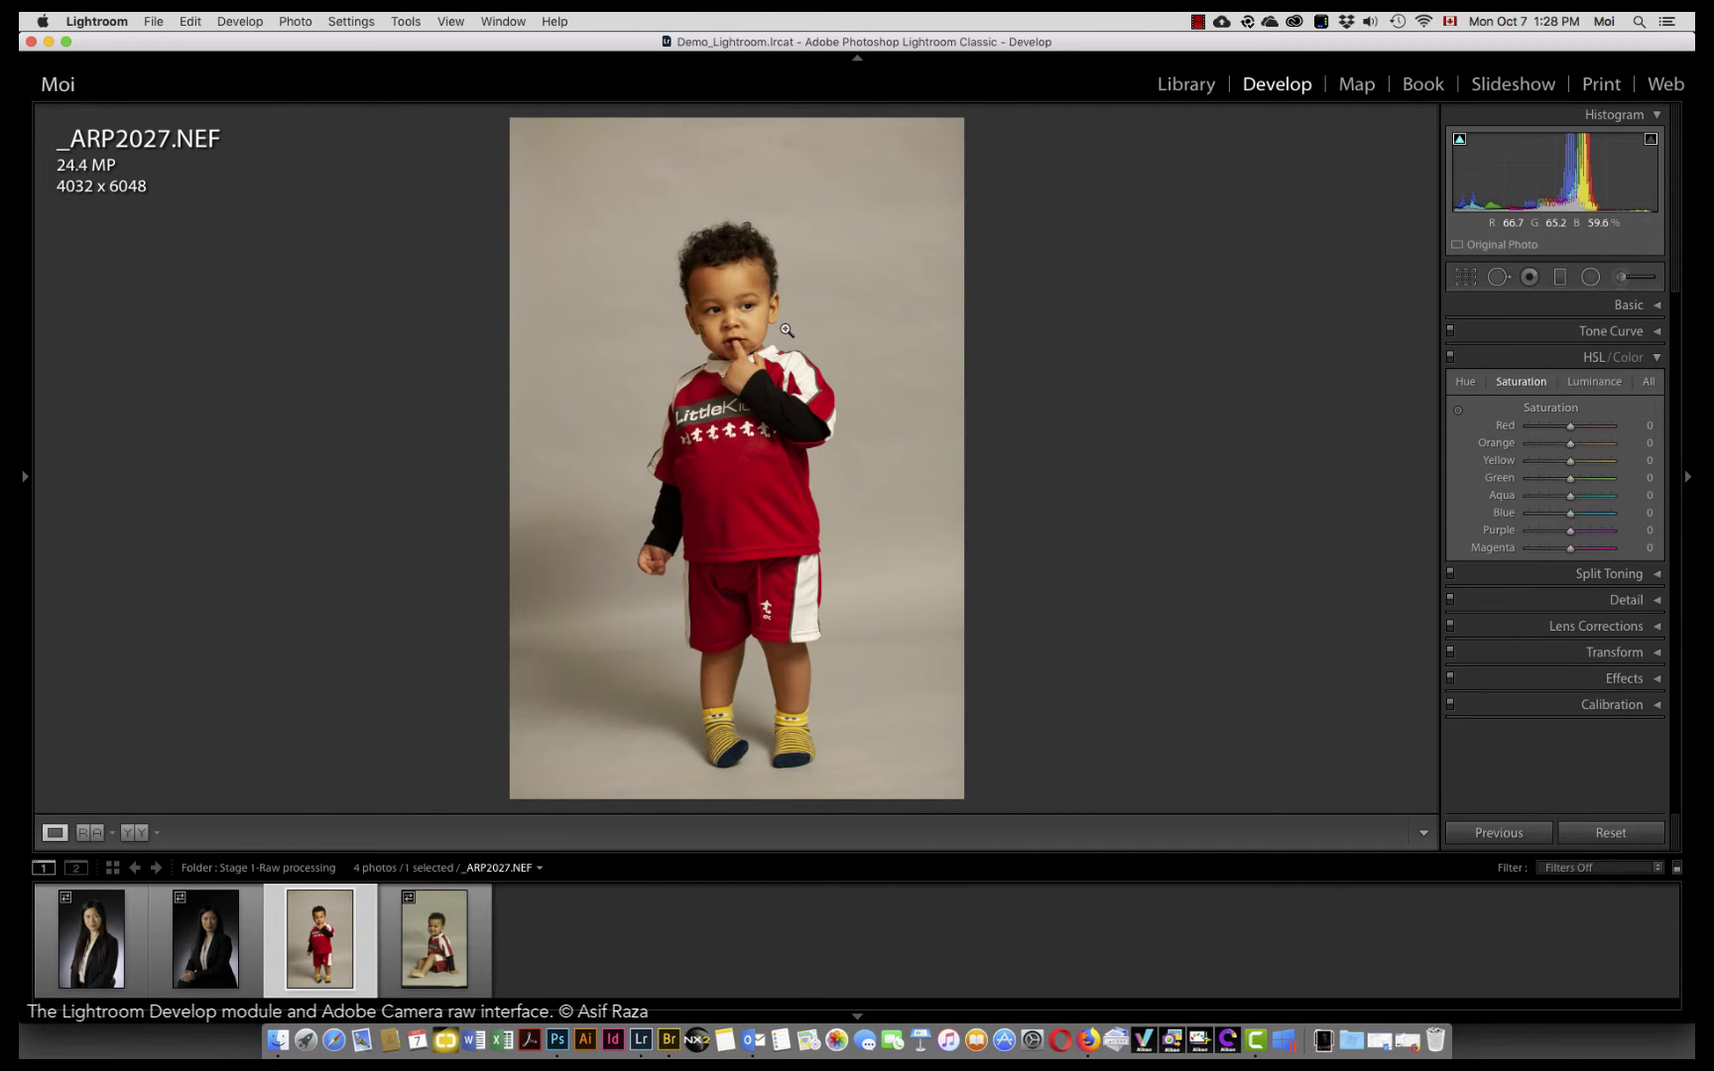
click(26, 477)
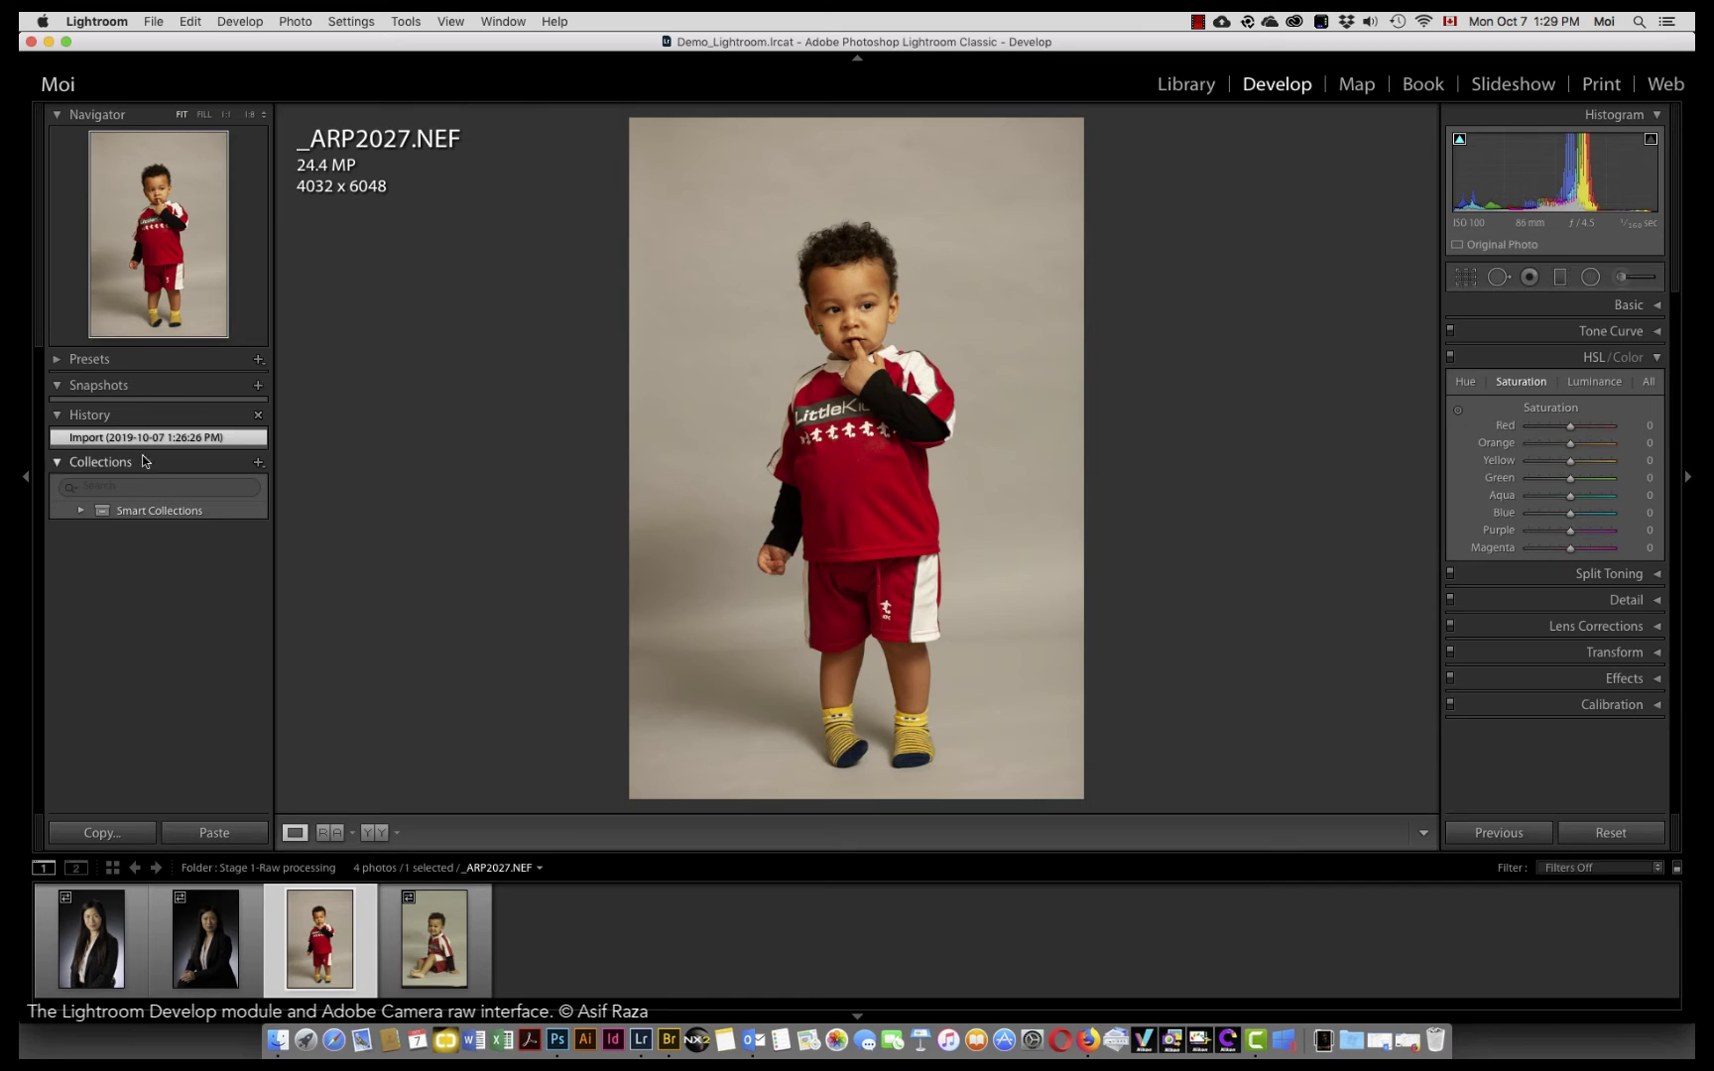
click(104, 375)
super+click(58, 463)
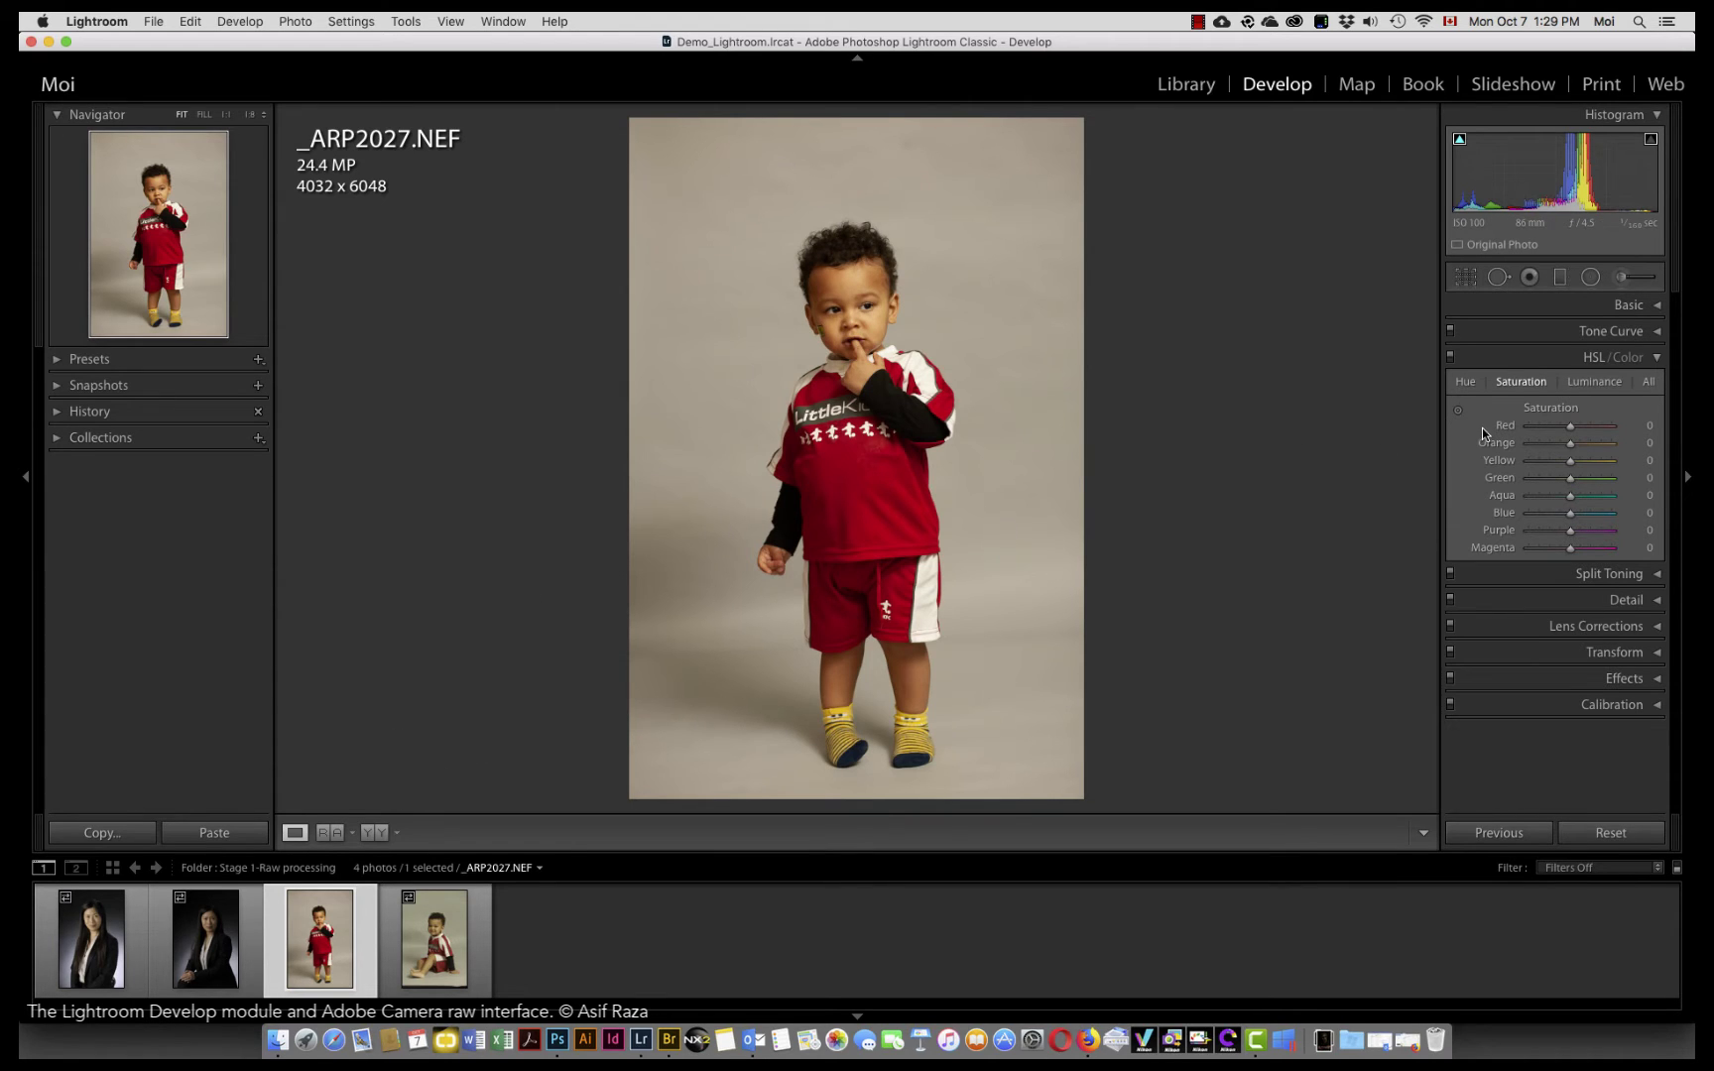
click(1650, 357)
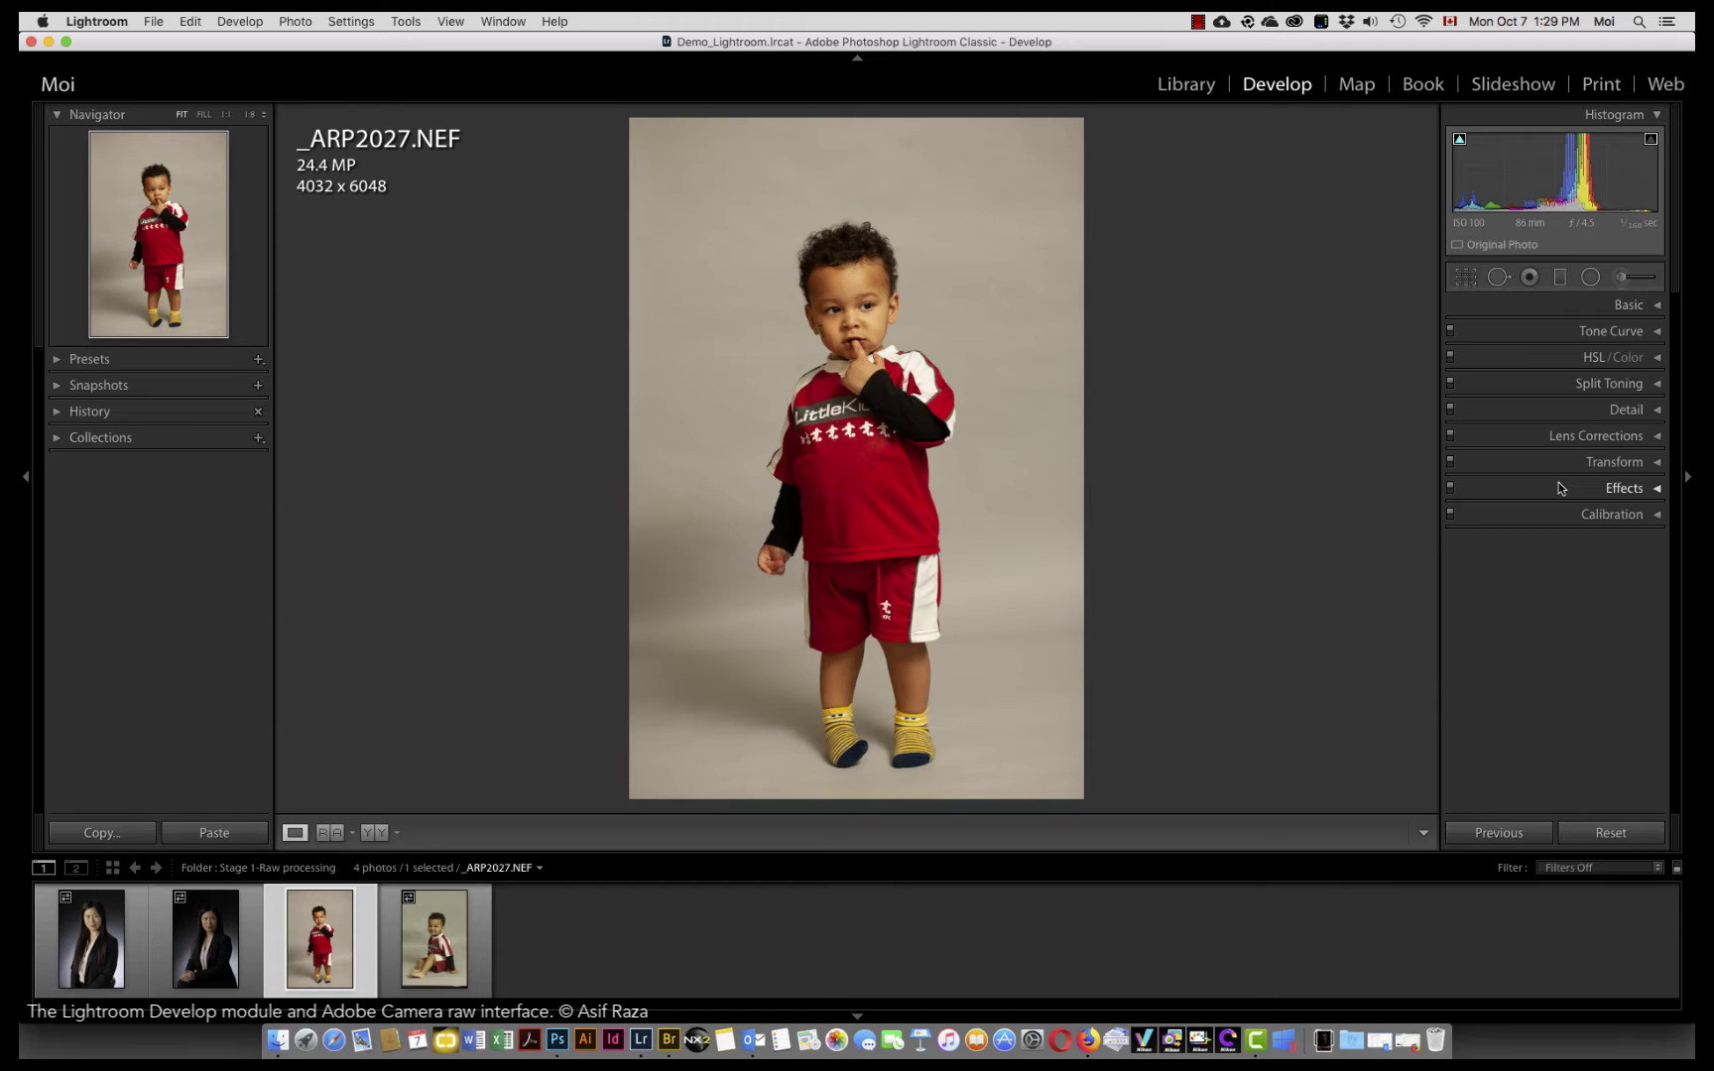
Examine the photo's histogram and its shadow and highlight clipping indicators.
click(1652, 117)
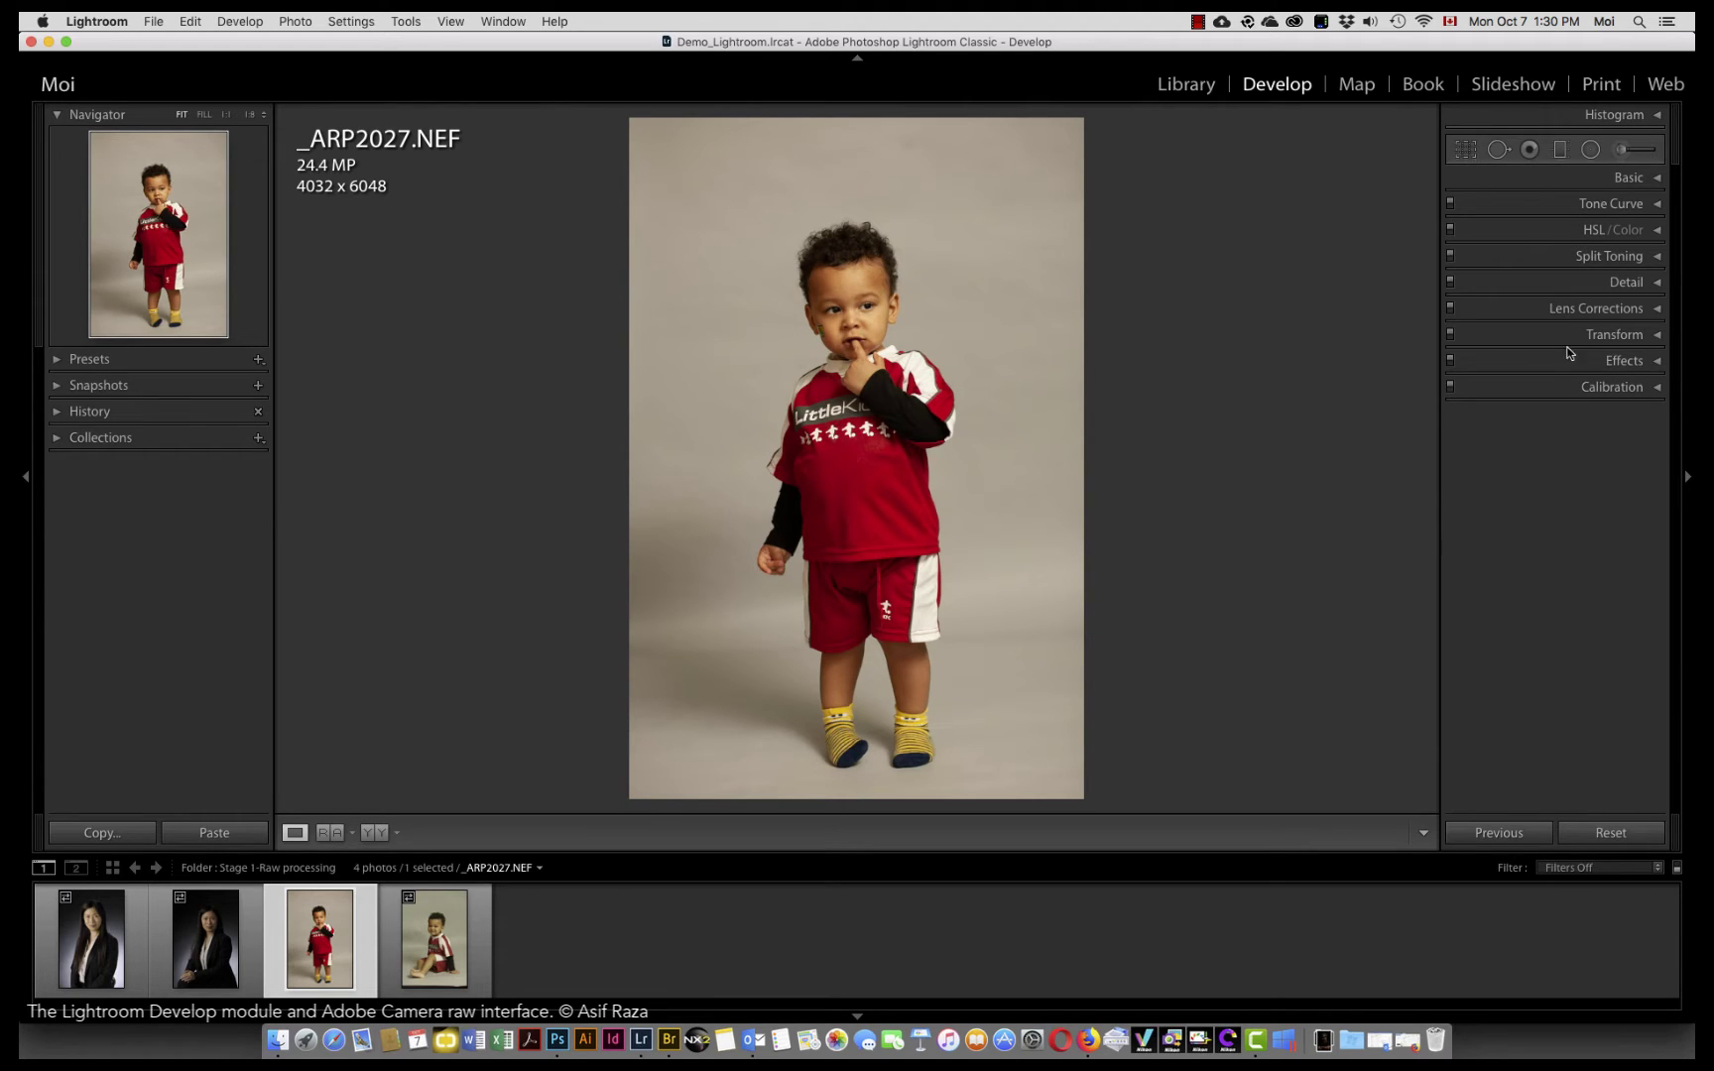
click(1656, 115)
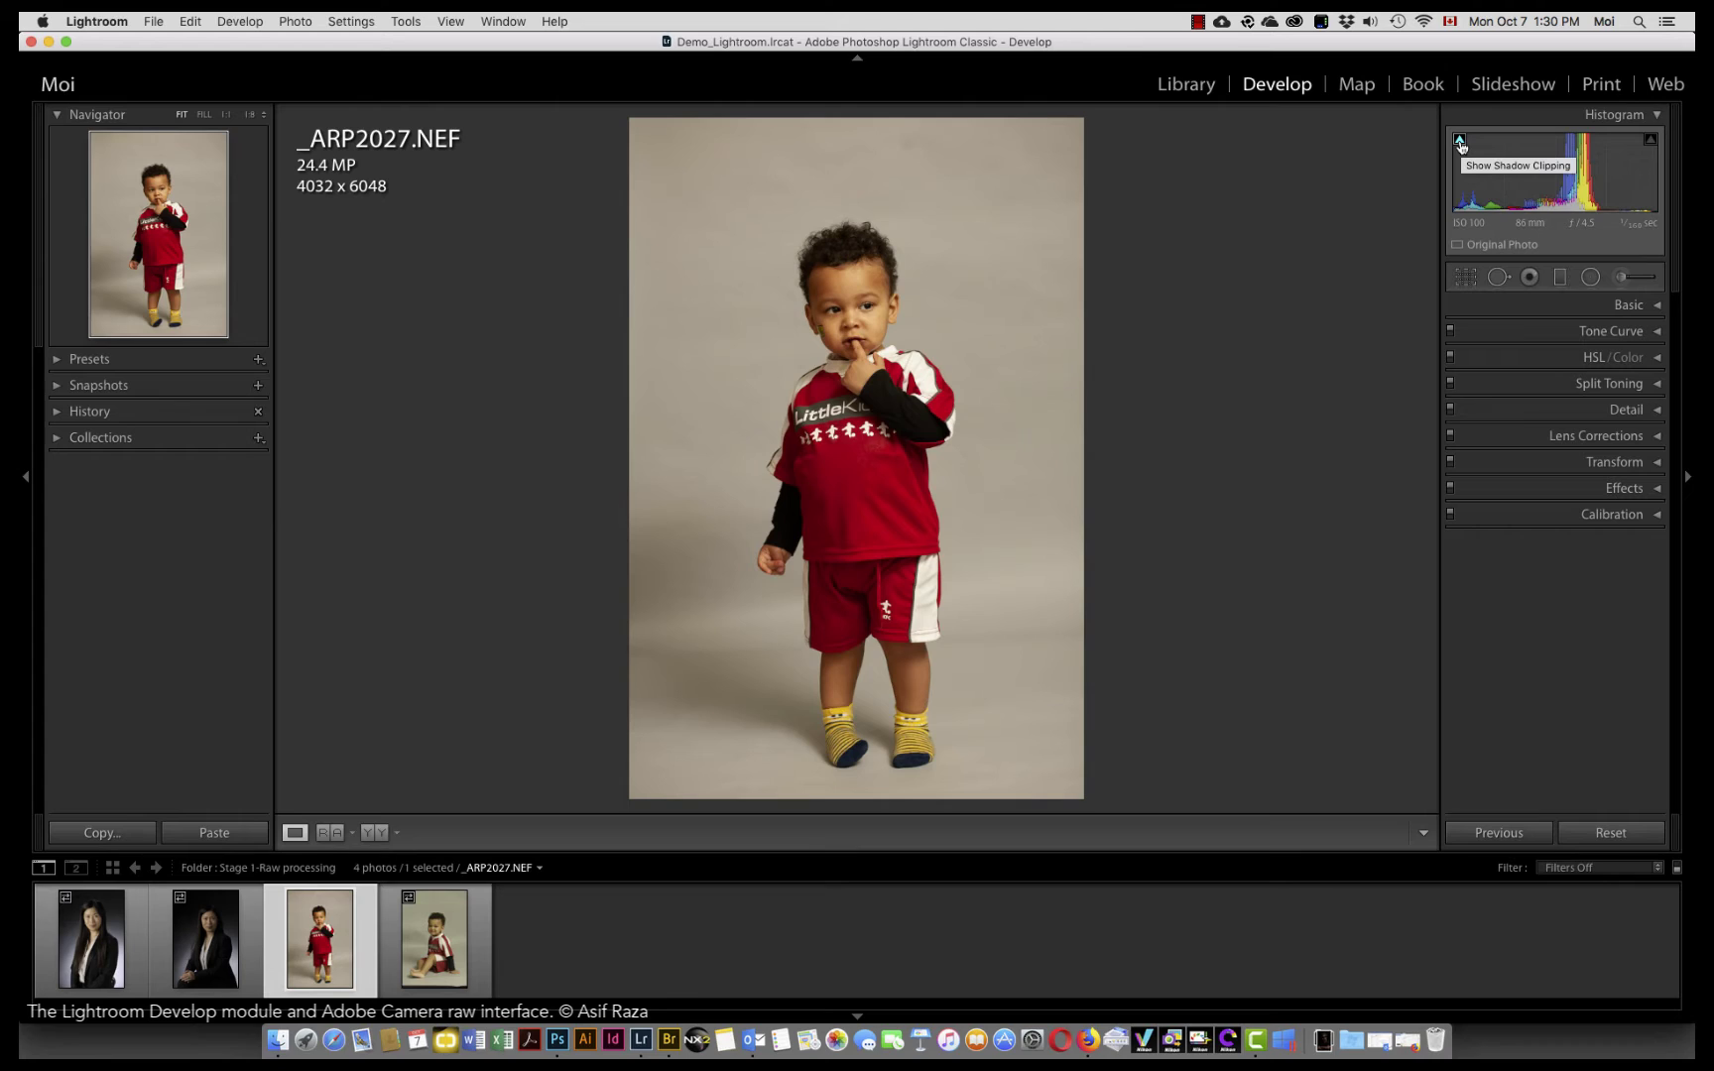
click(1652, 141)
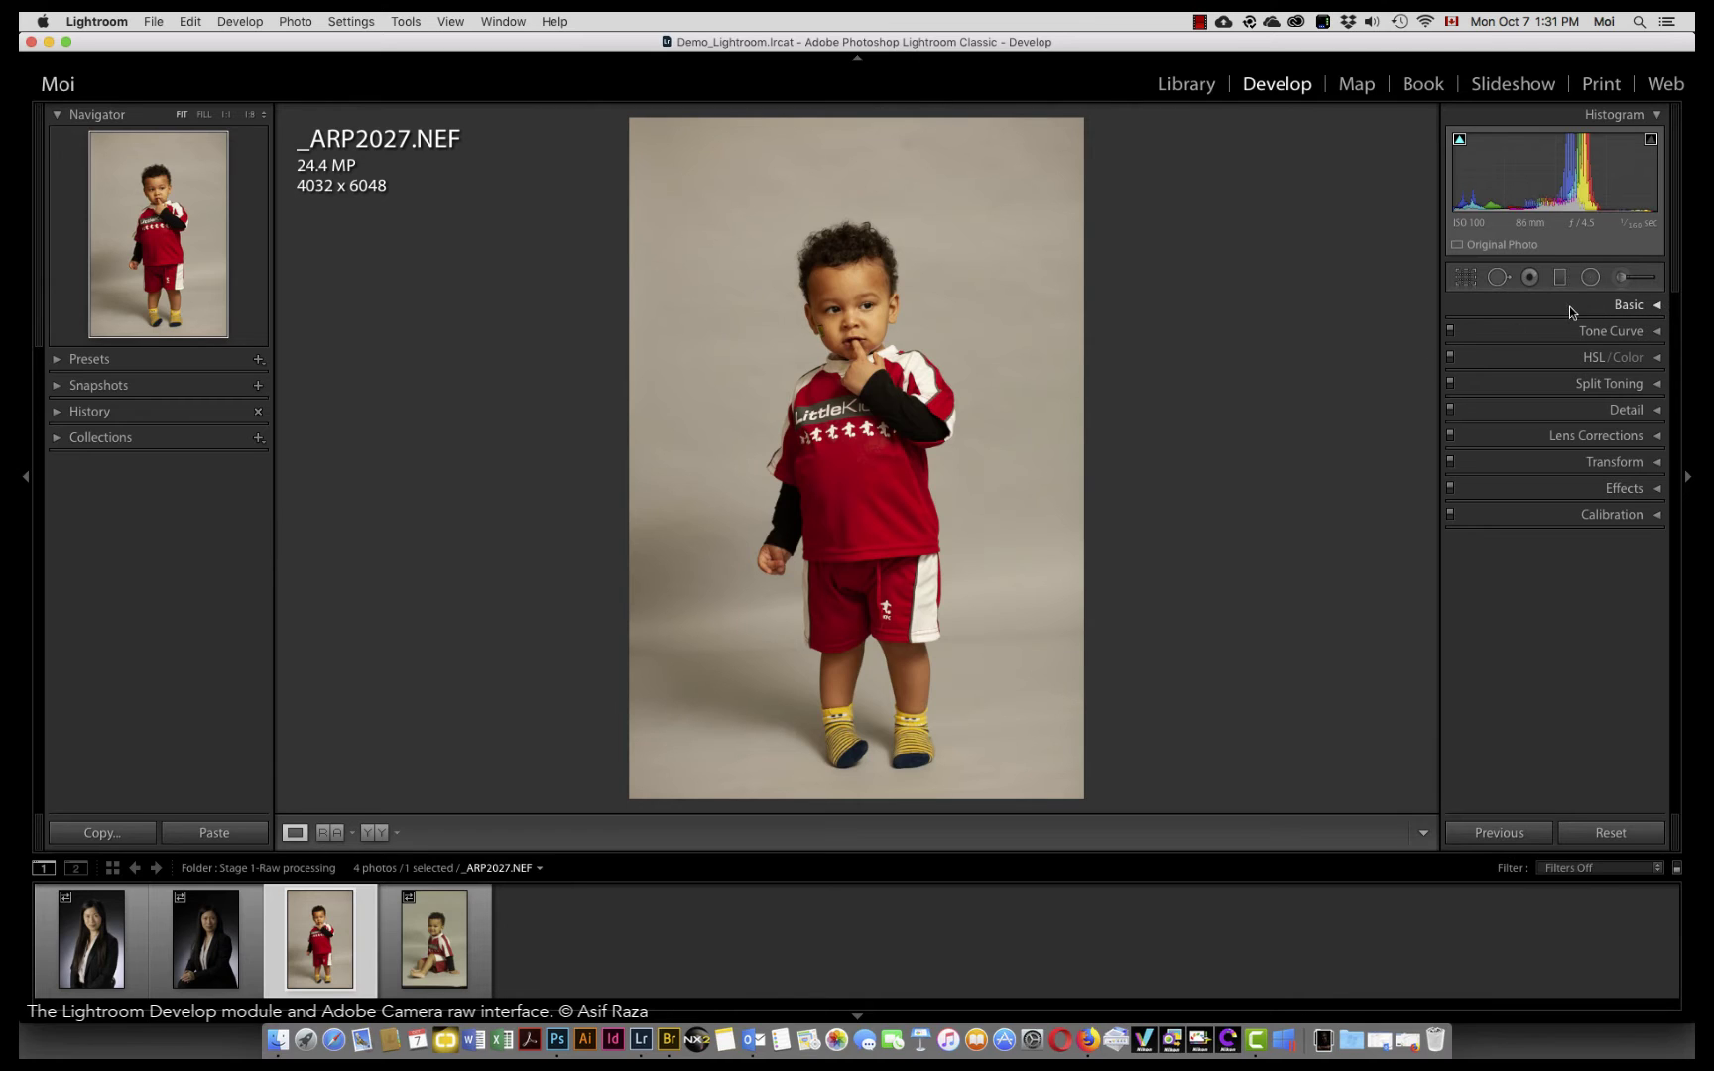
Try the Black & White treatment from the Basic adjustments on the photo, and switch the treatment back to Color.
click(1654, 306)
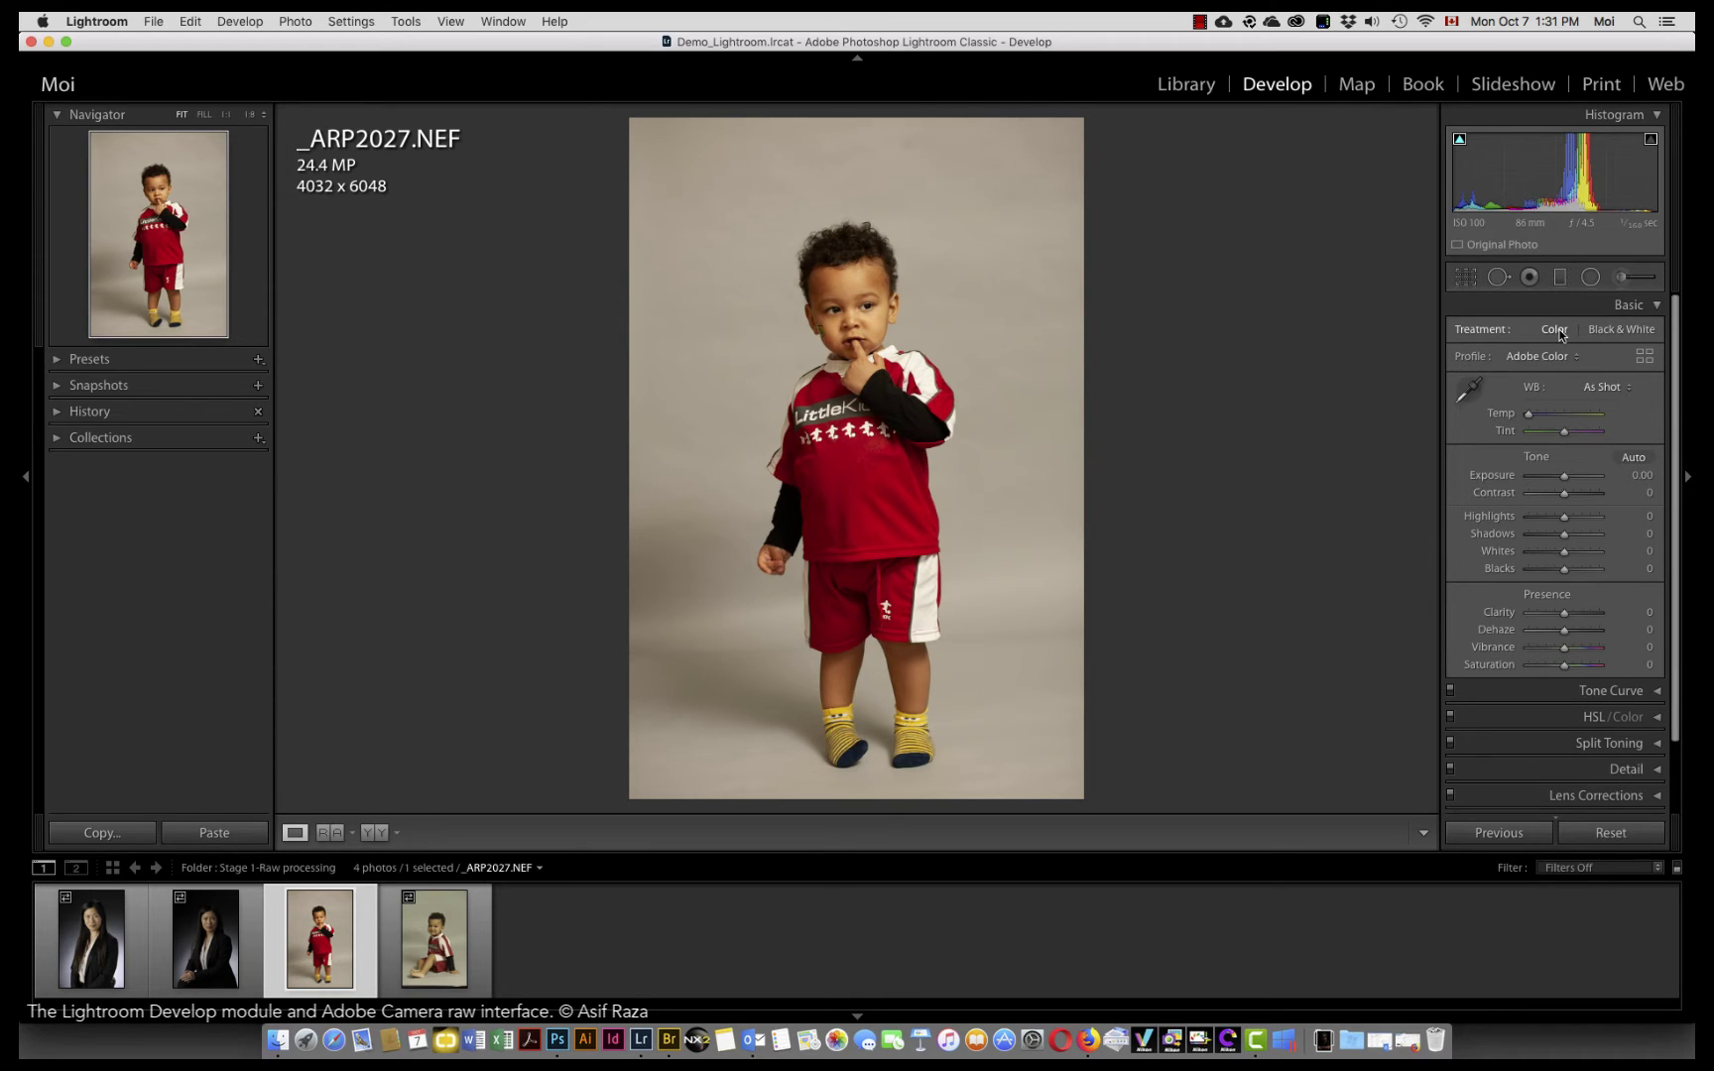
click(1615, 329)
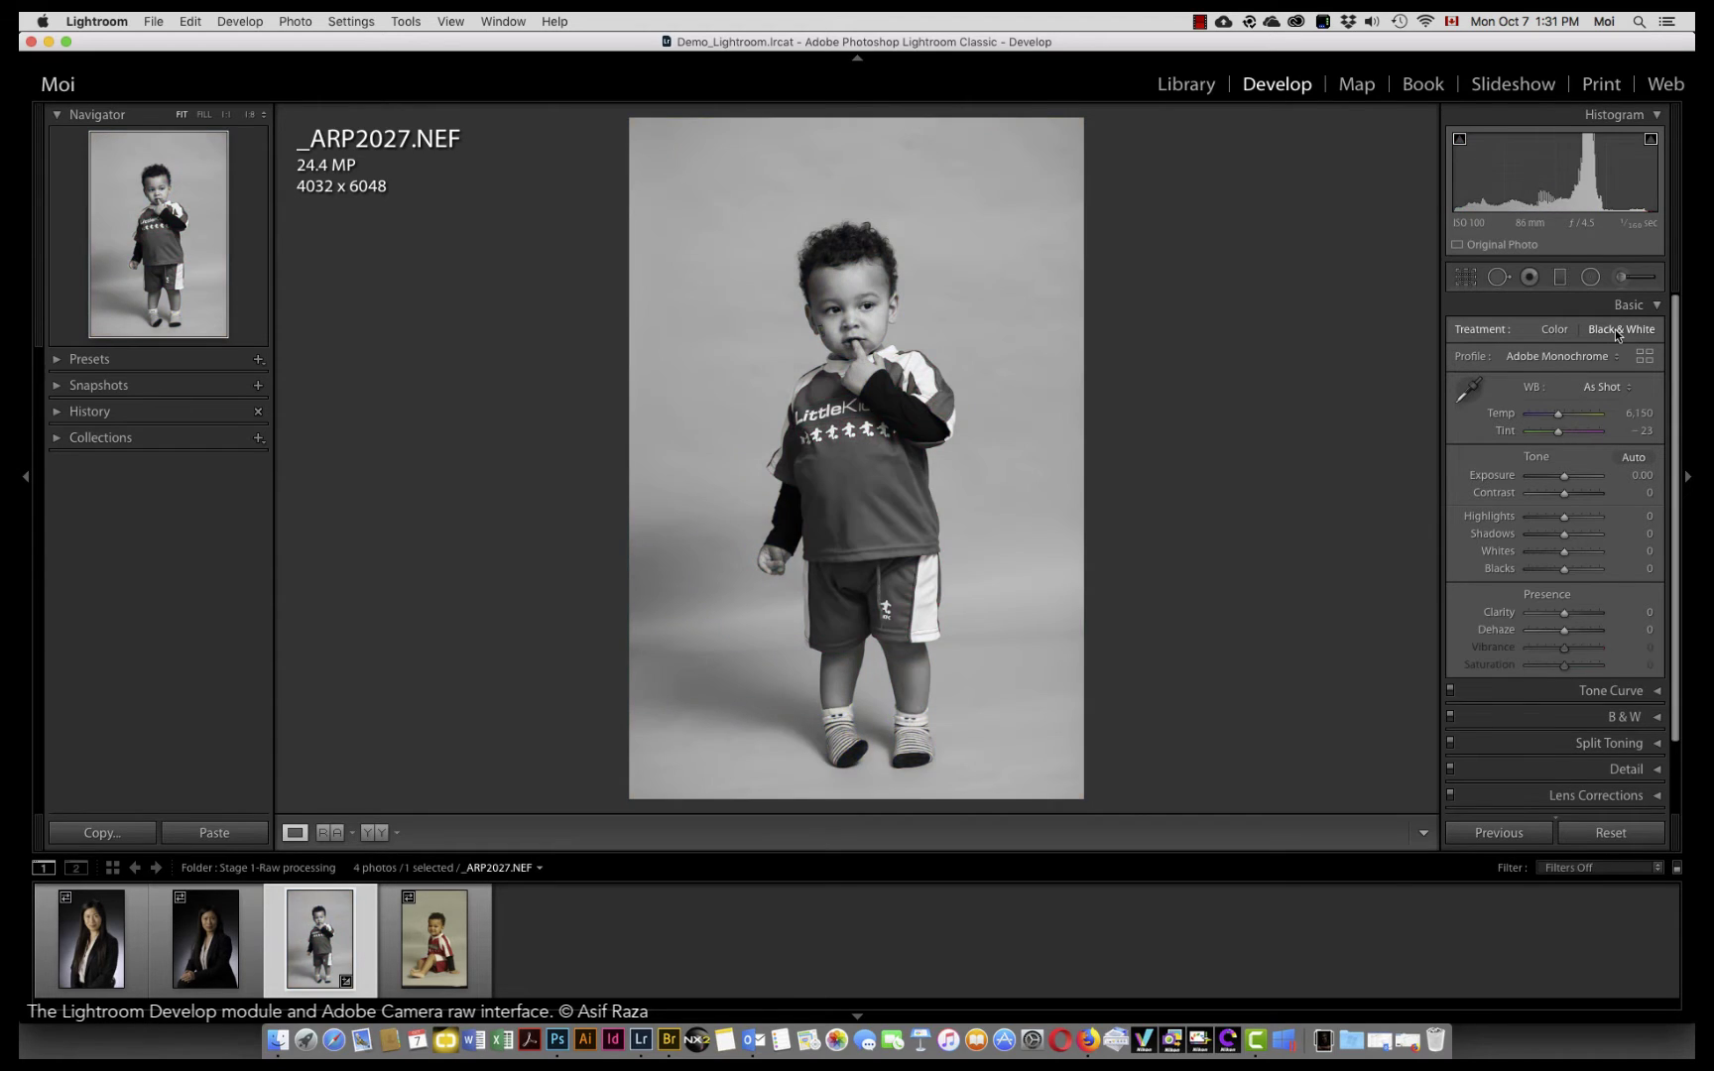
click(1554, 330)
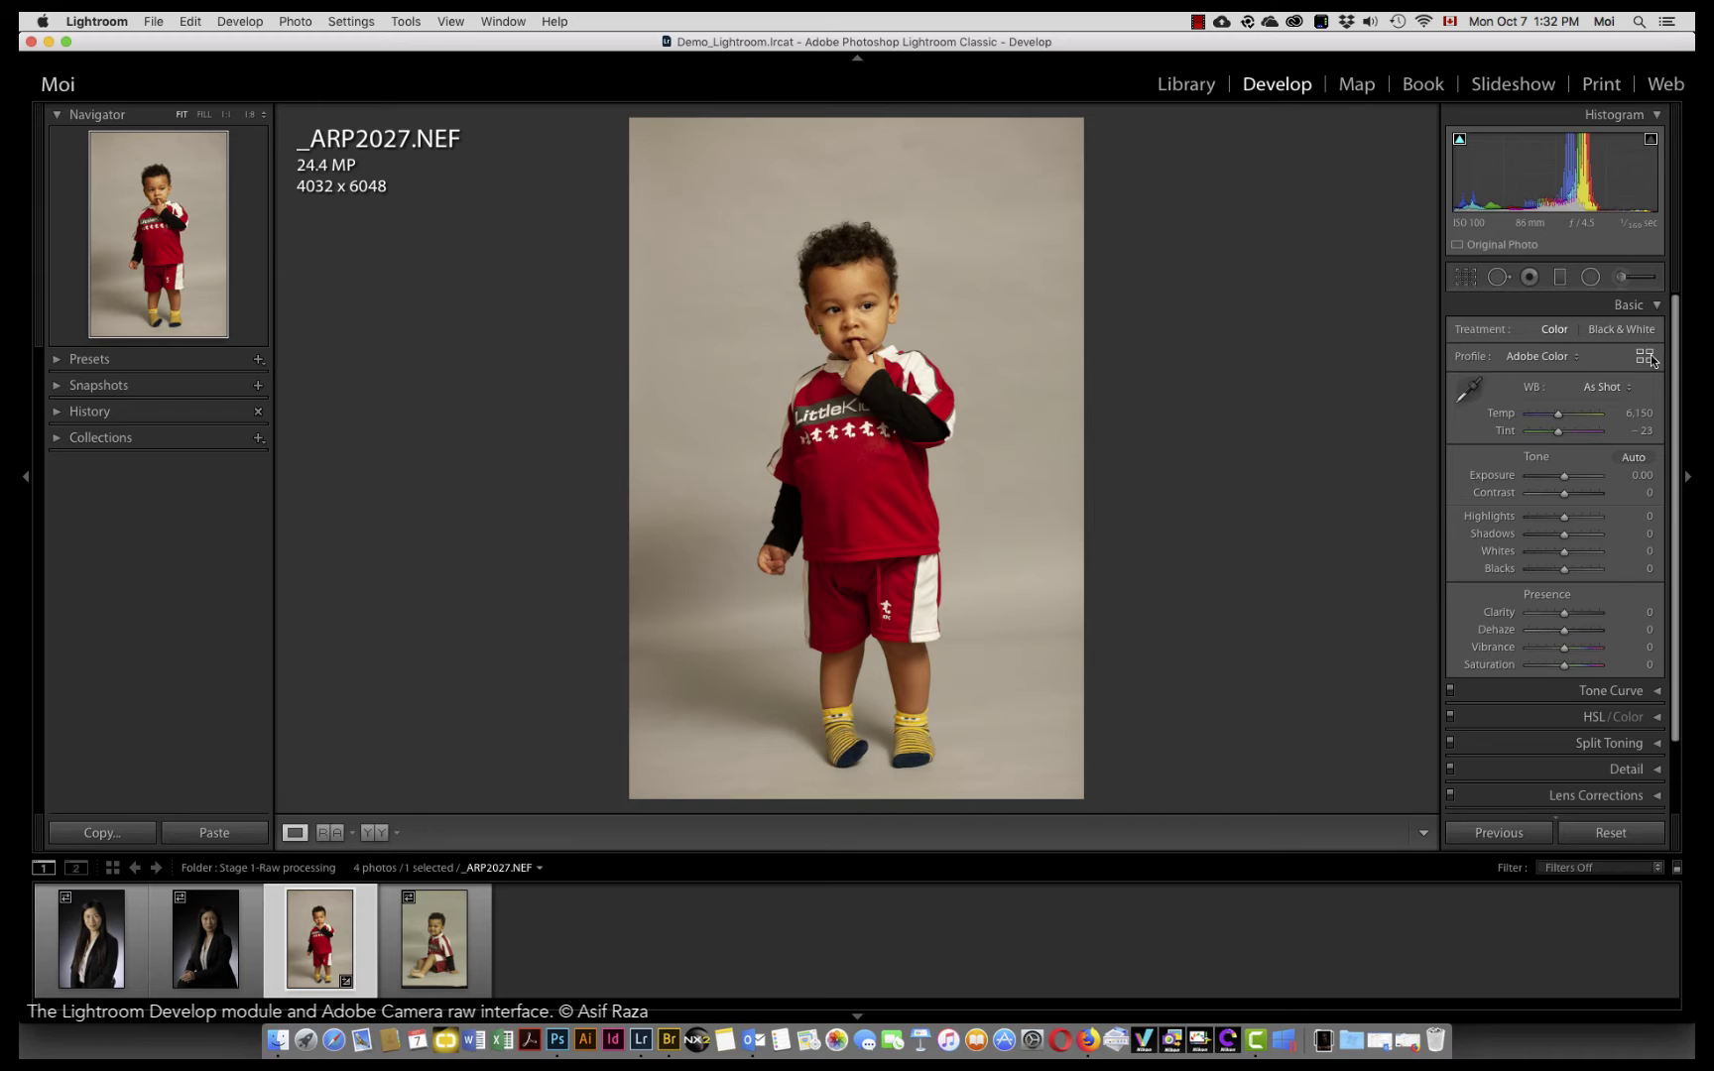
Browse the available profiles, collapsing the Artistic and B&W groups, preview the Adobe Raw ones, and leave the Profile Browser and Basic section.
click(1578, 359)
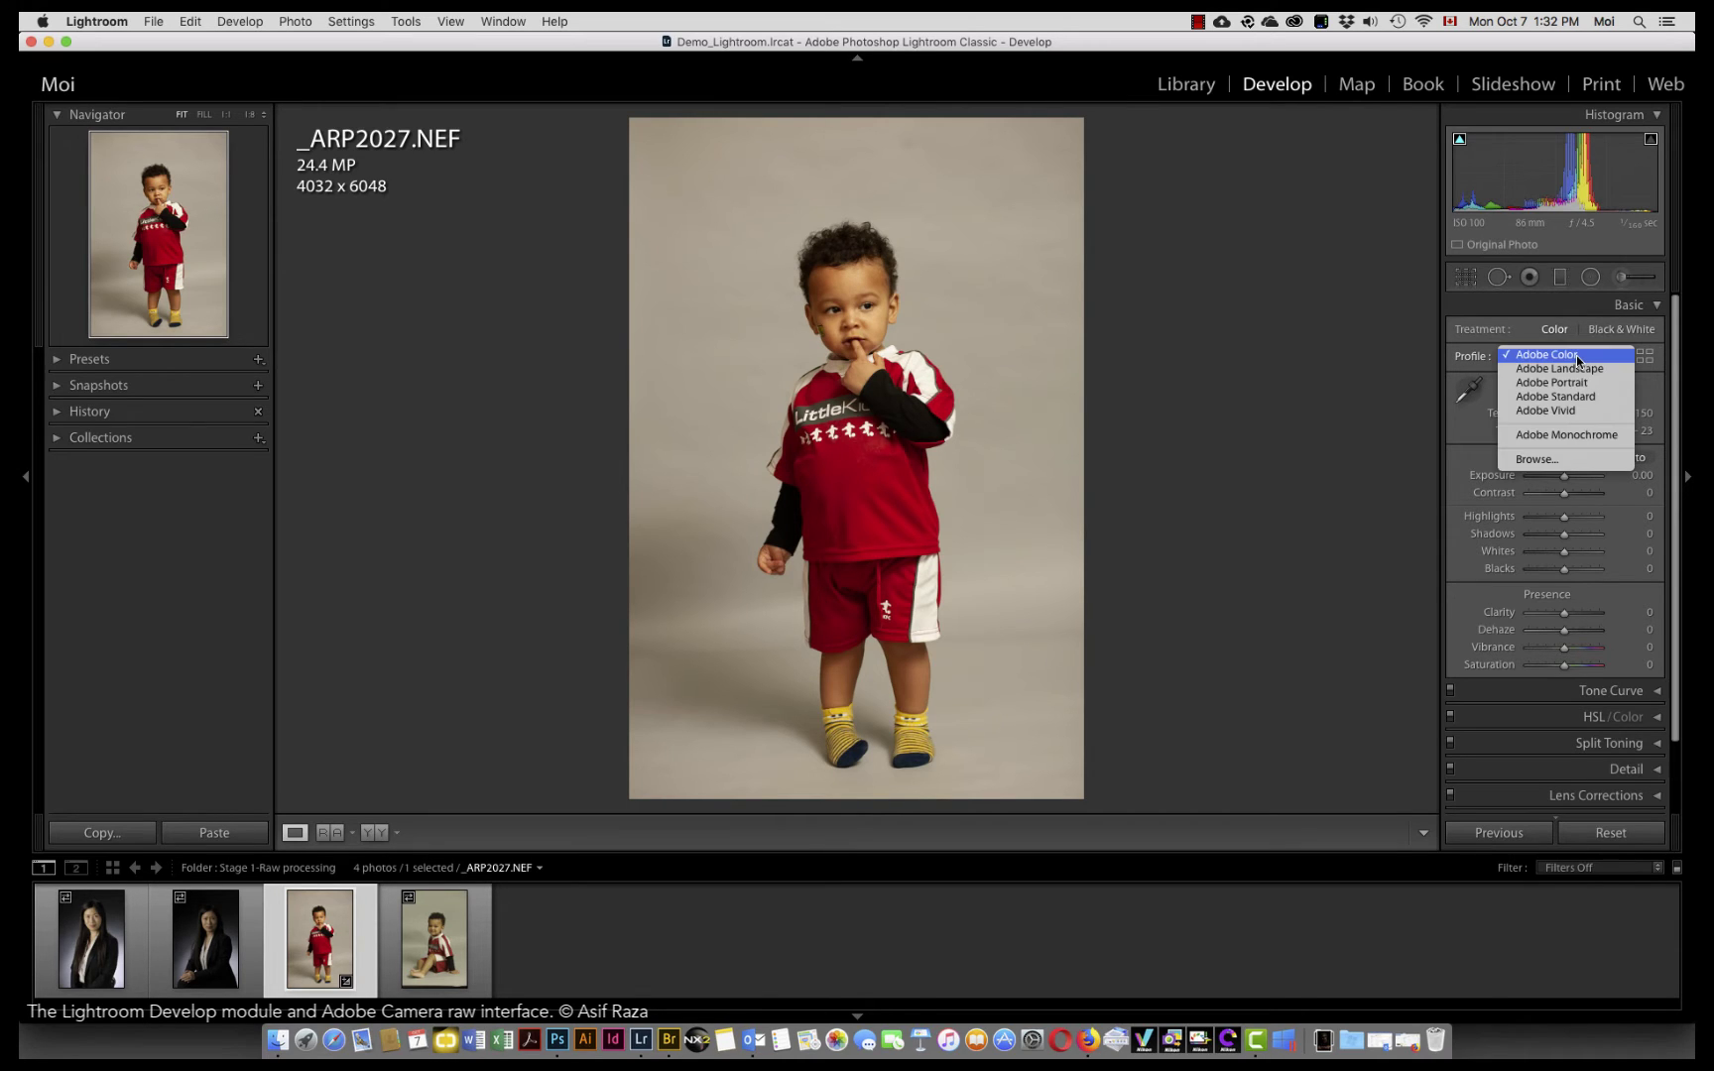
click(1643, 357)
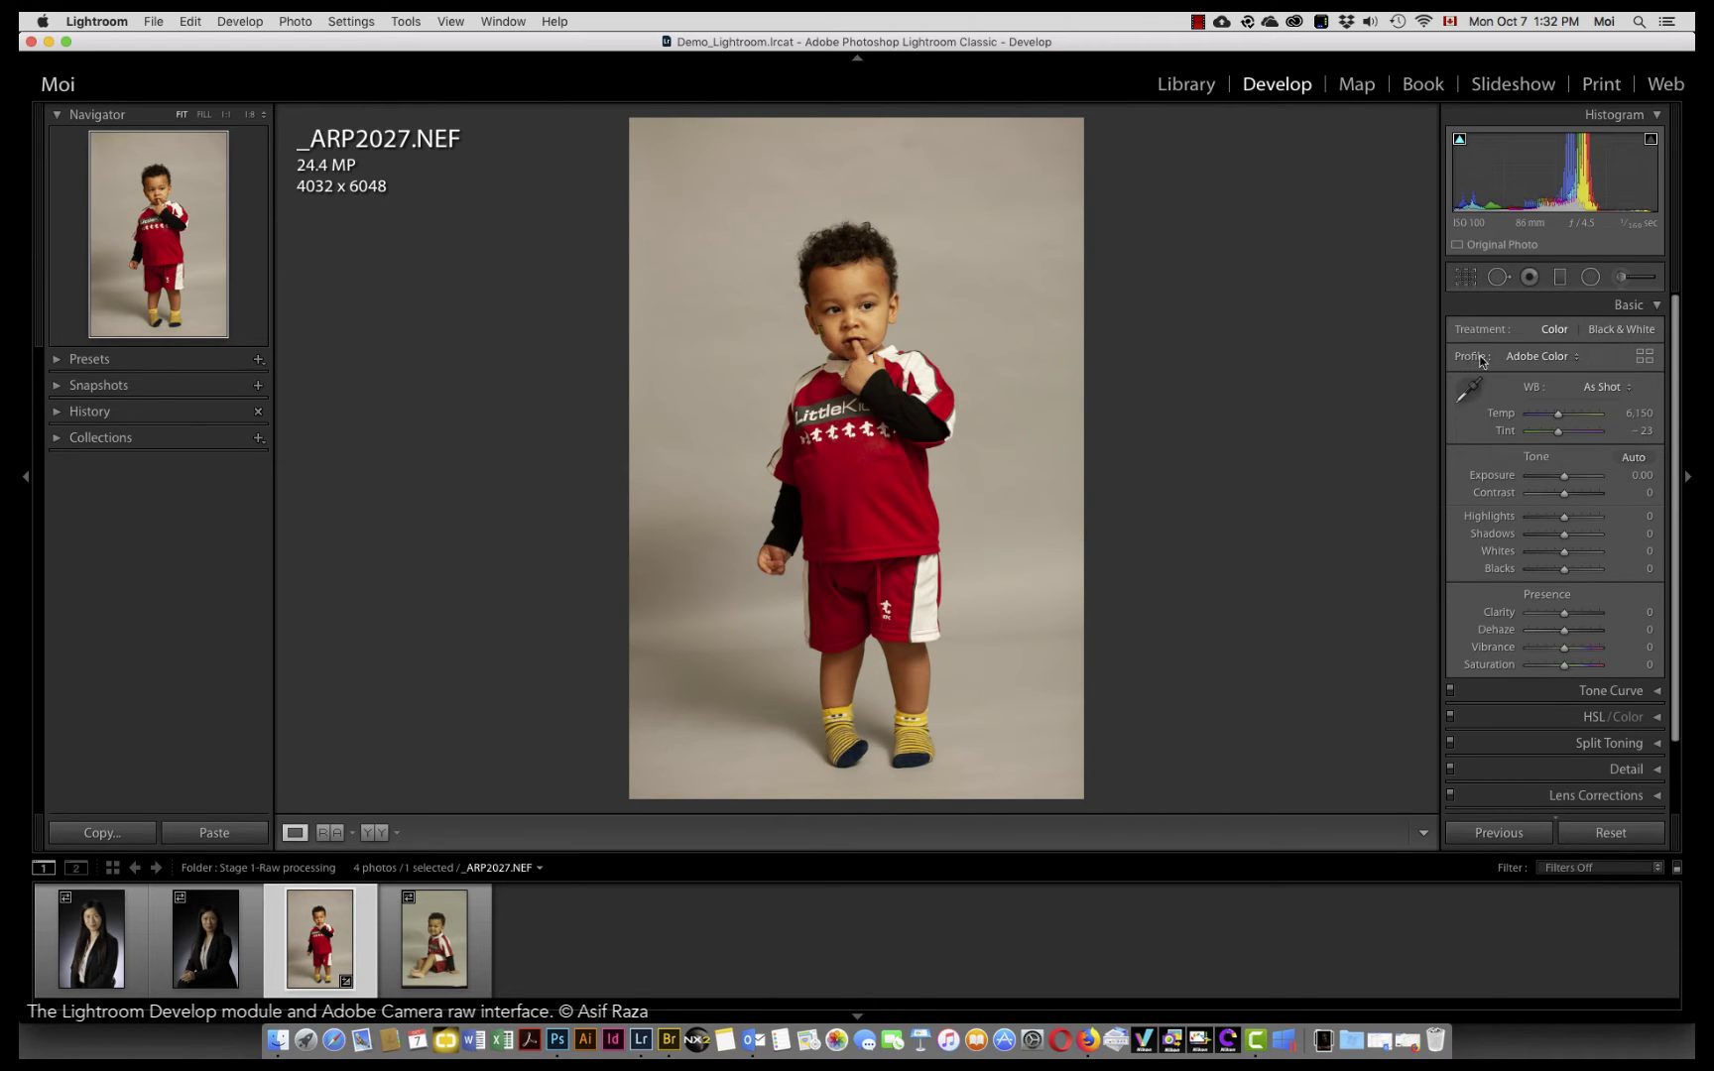
click(1643, 357)
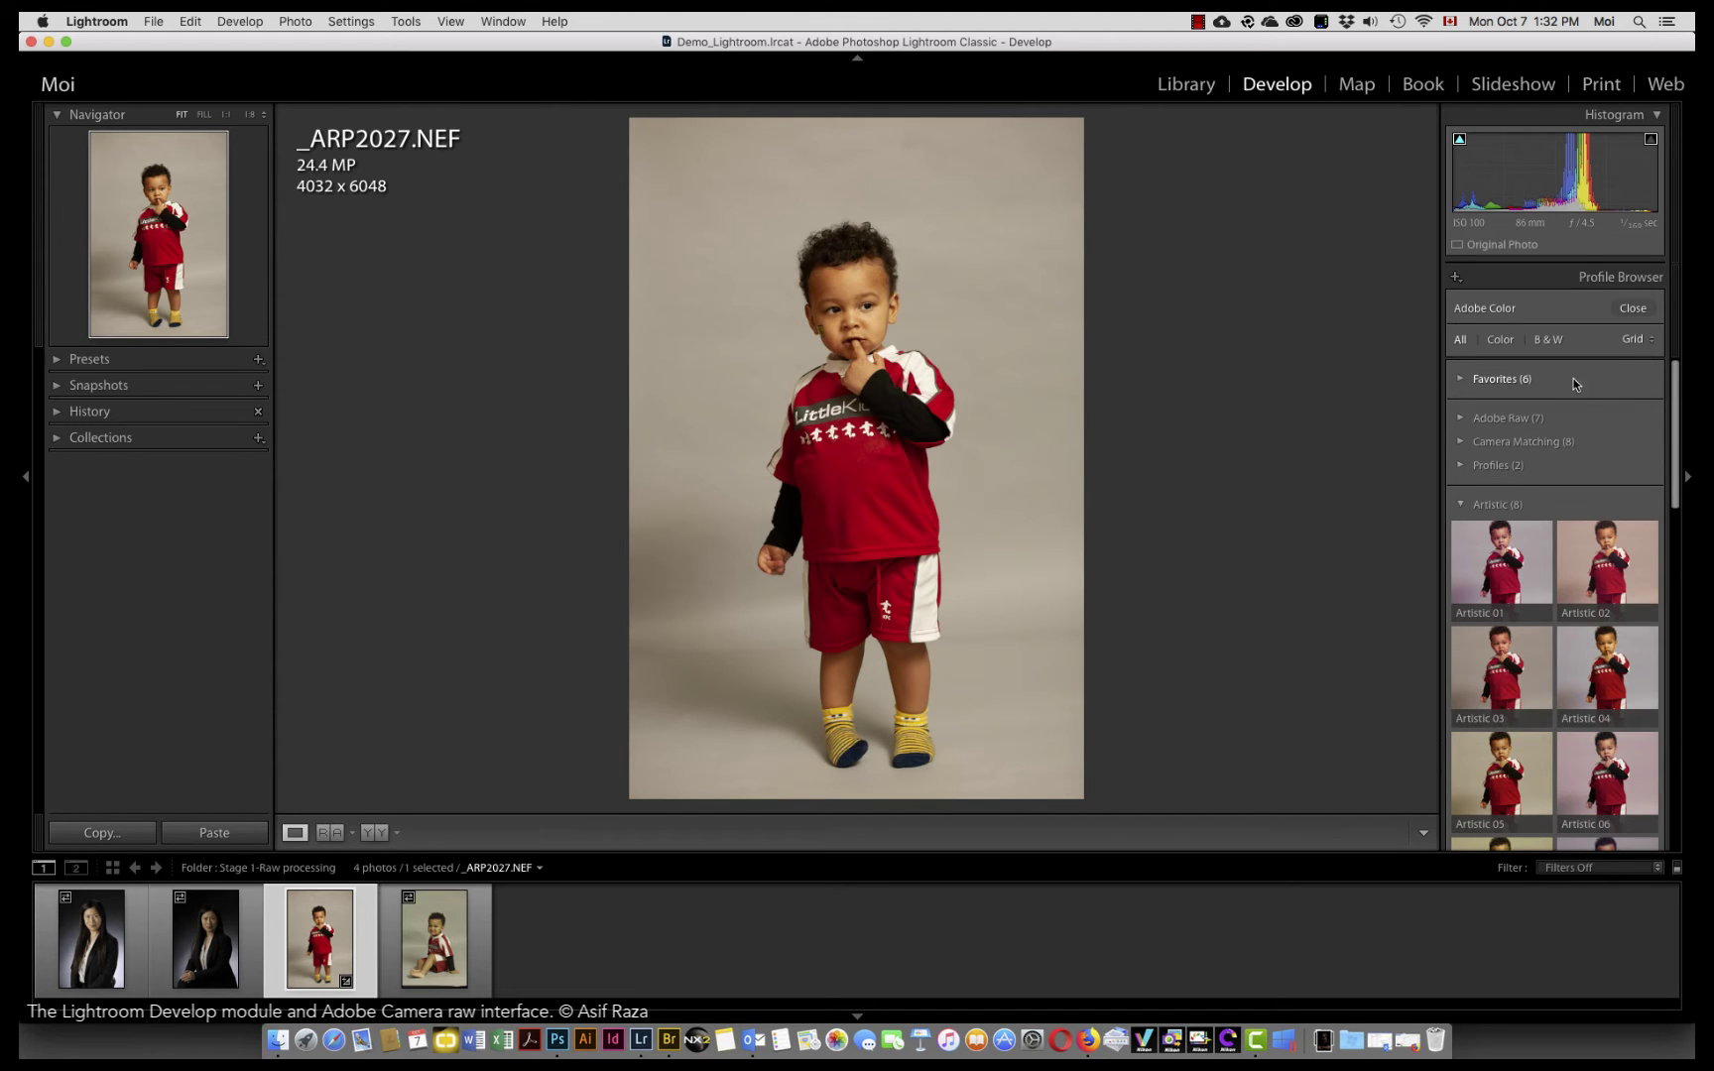
click(1459, 505)
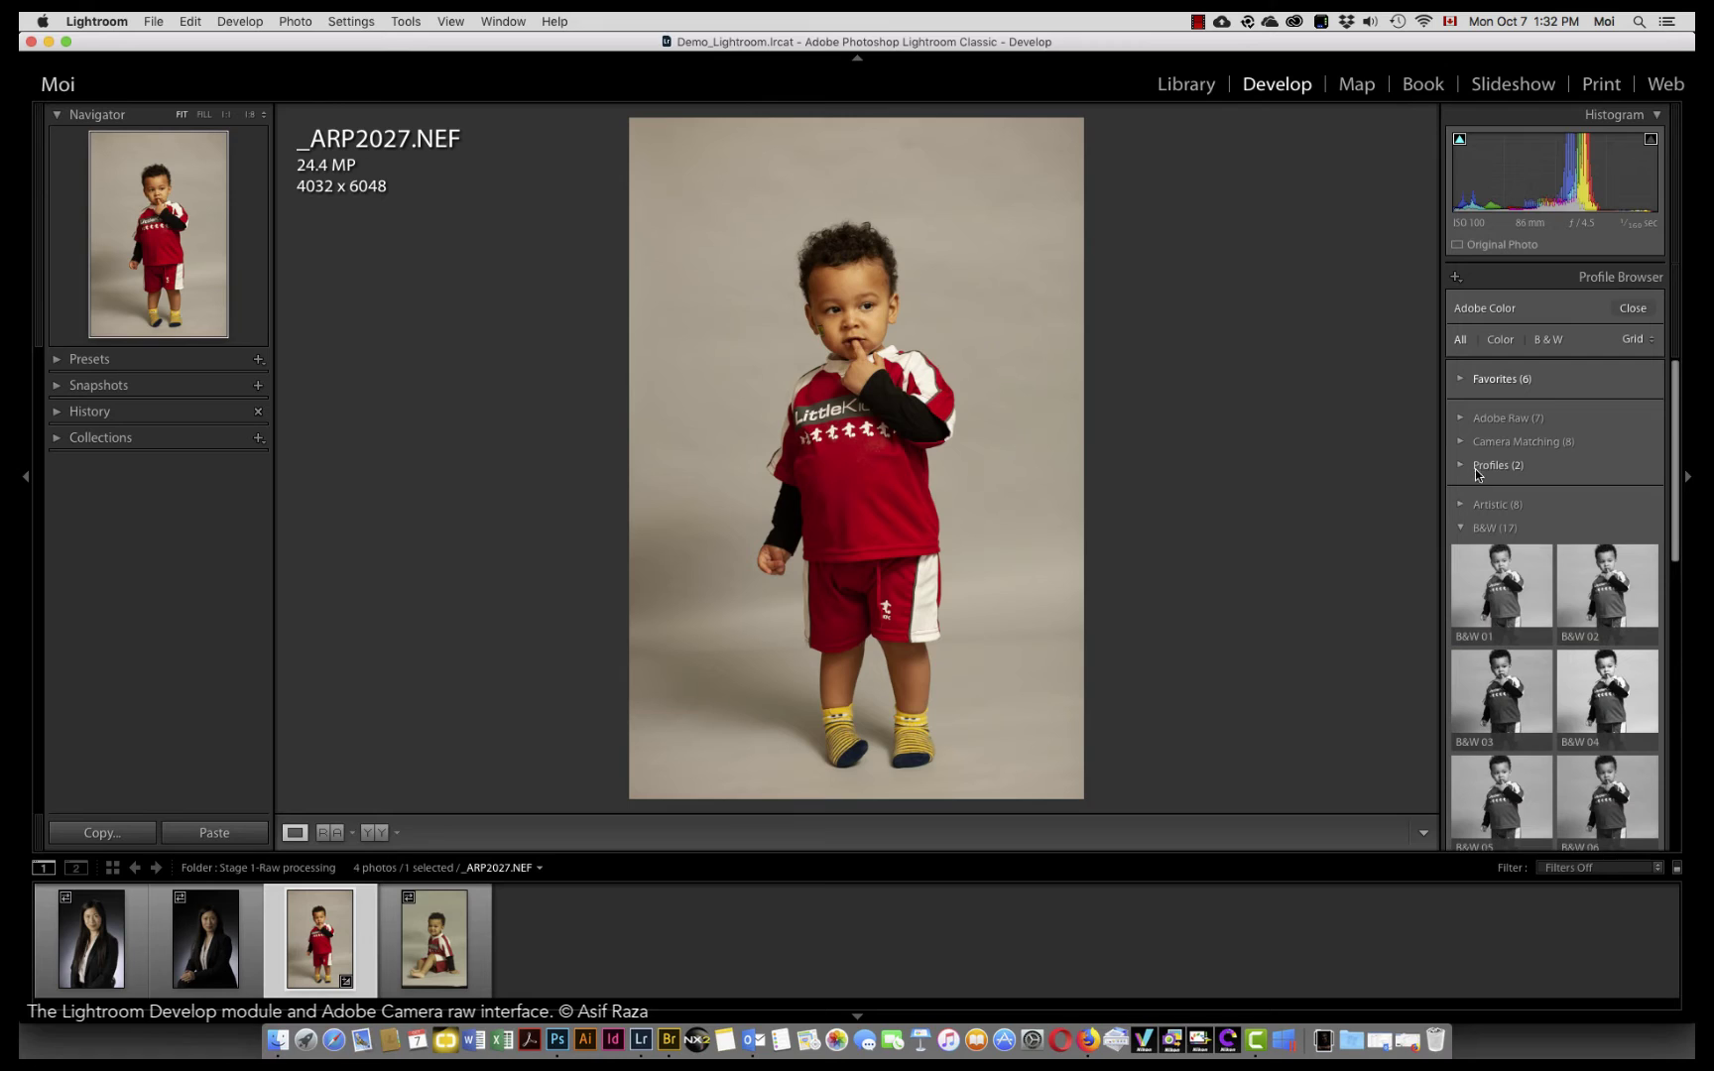
click(1462, 527)
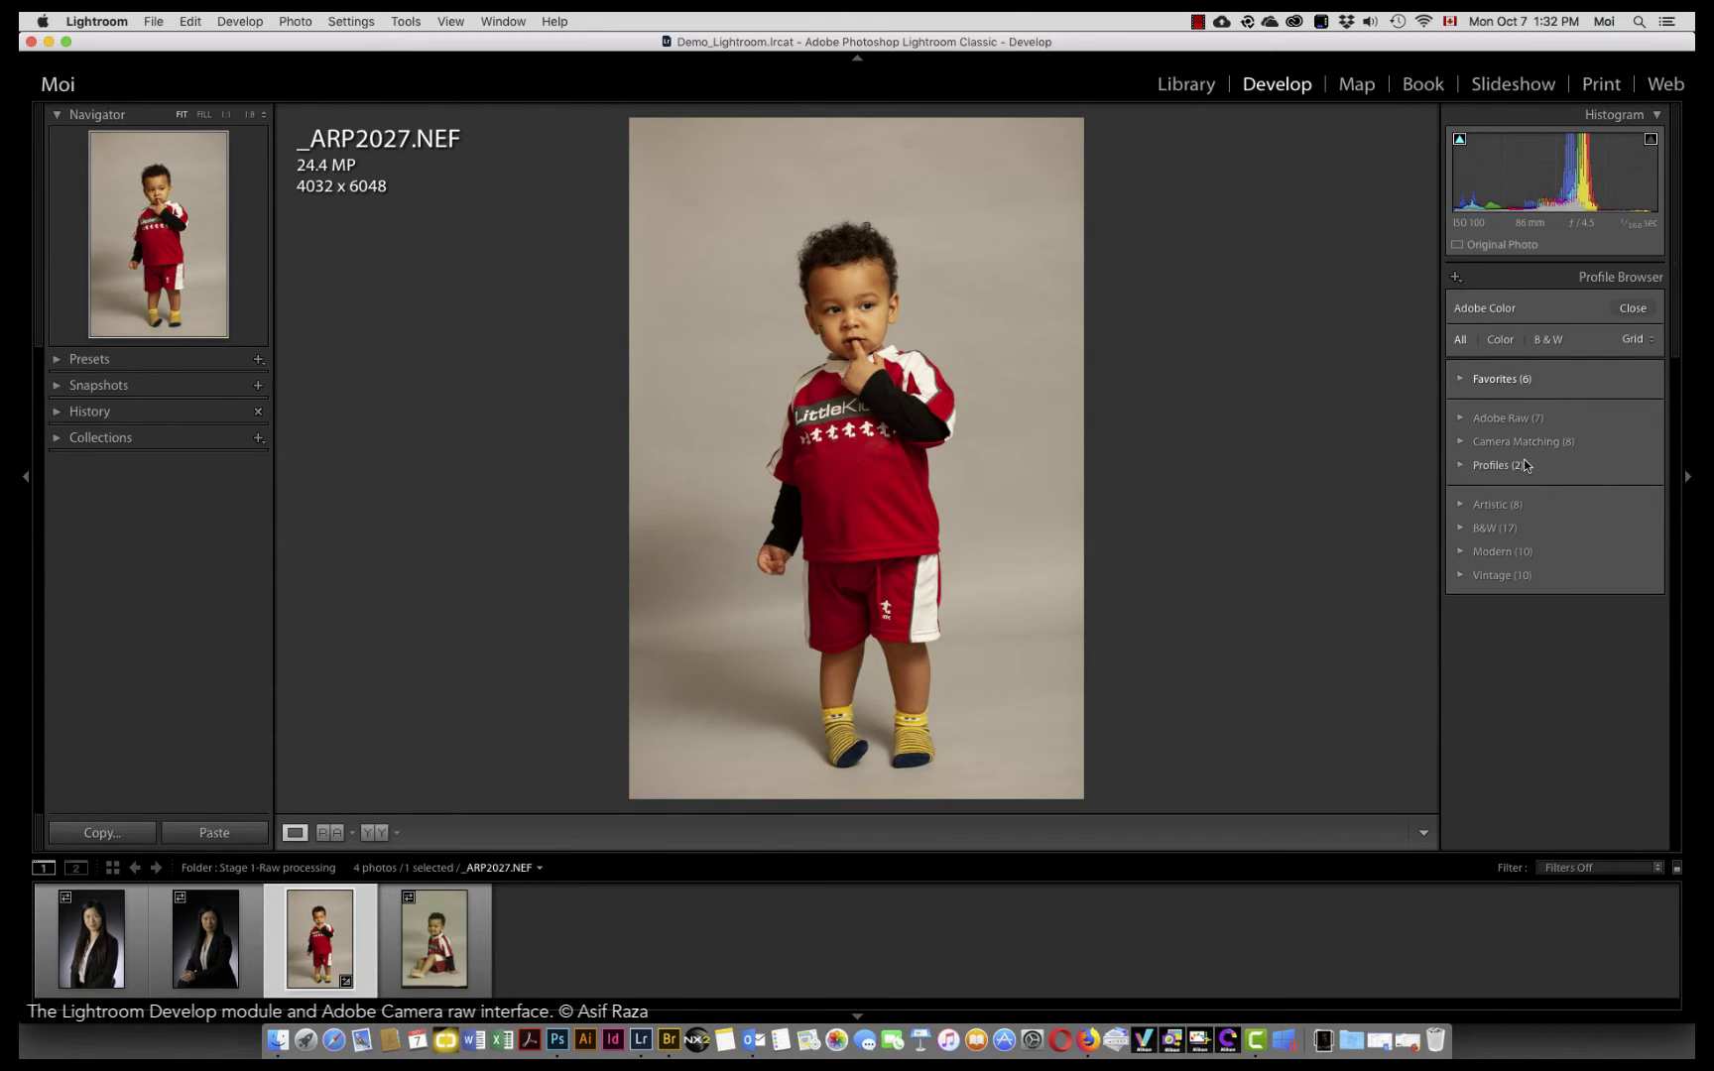
click(1460, 418)
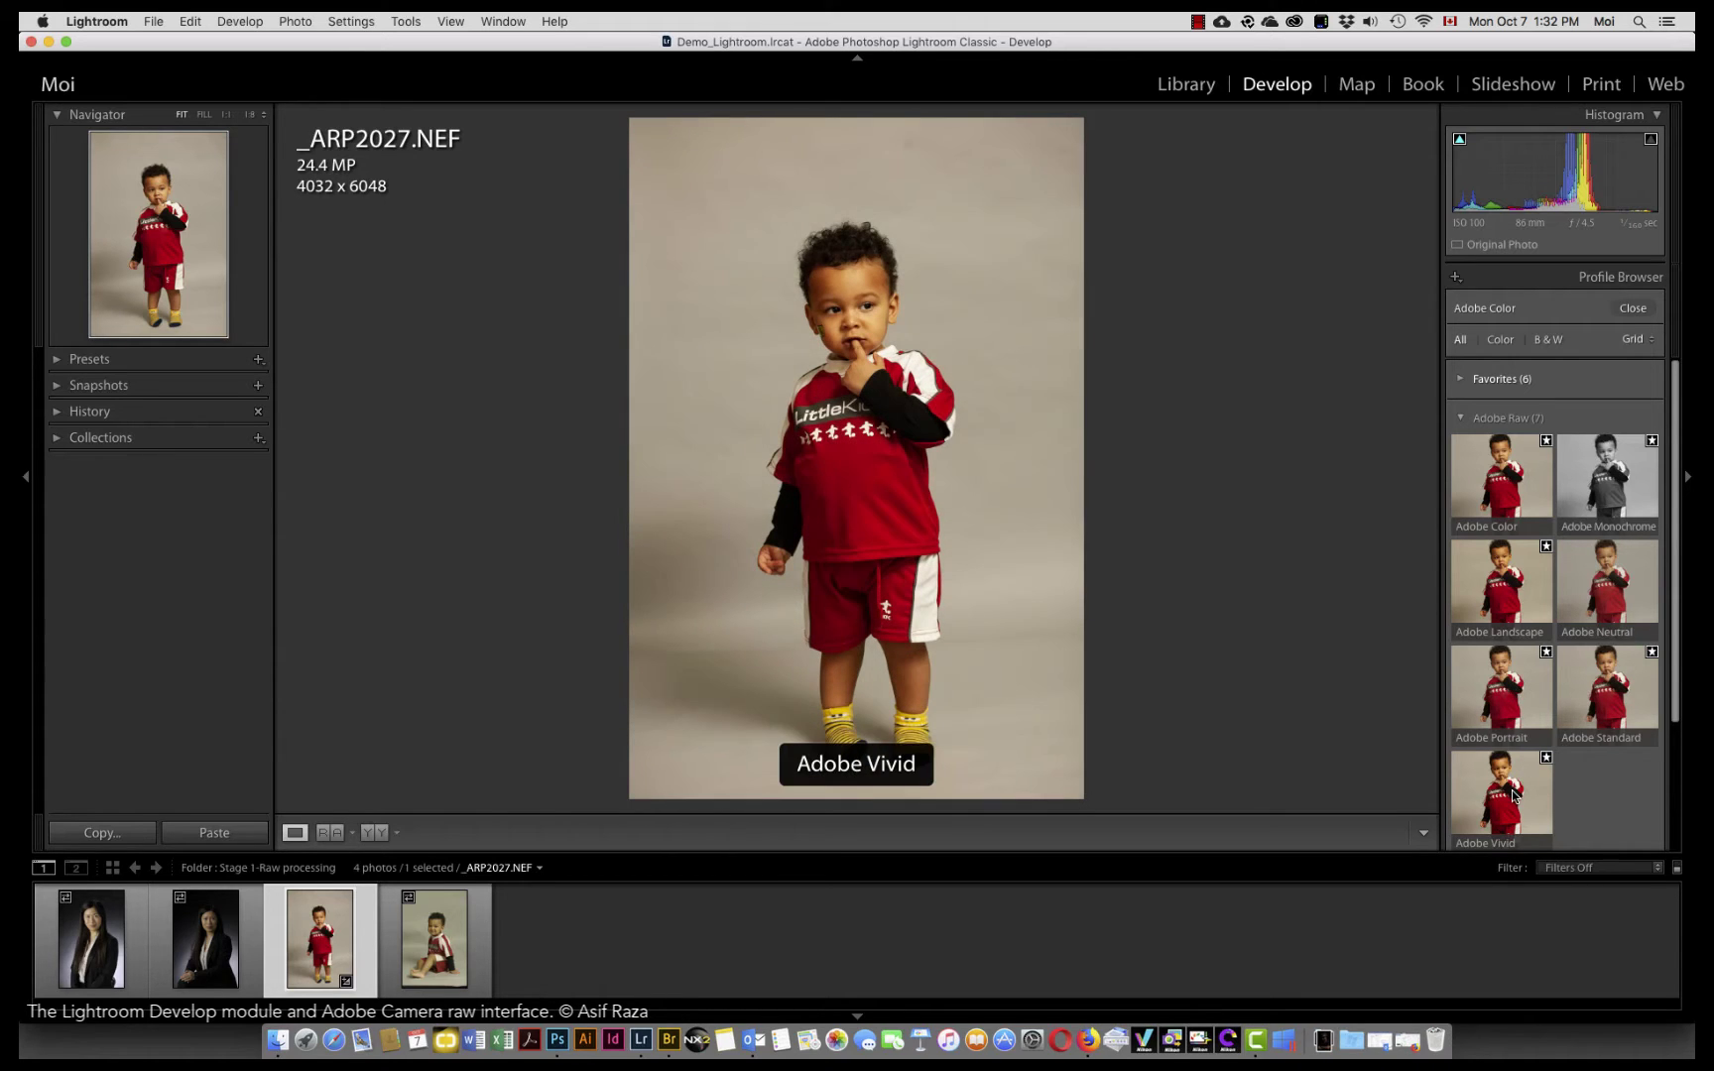
click(1460, 418)
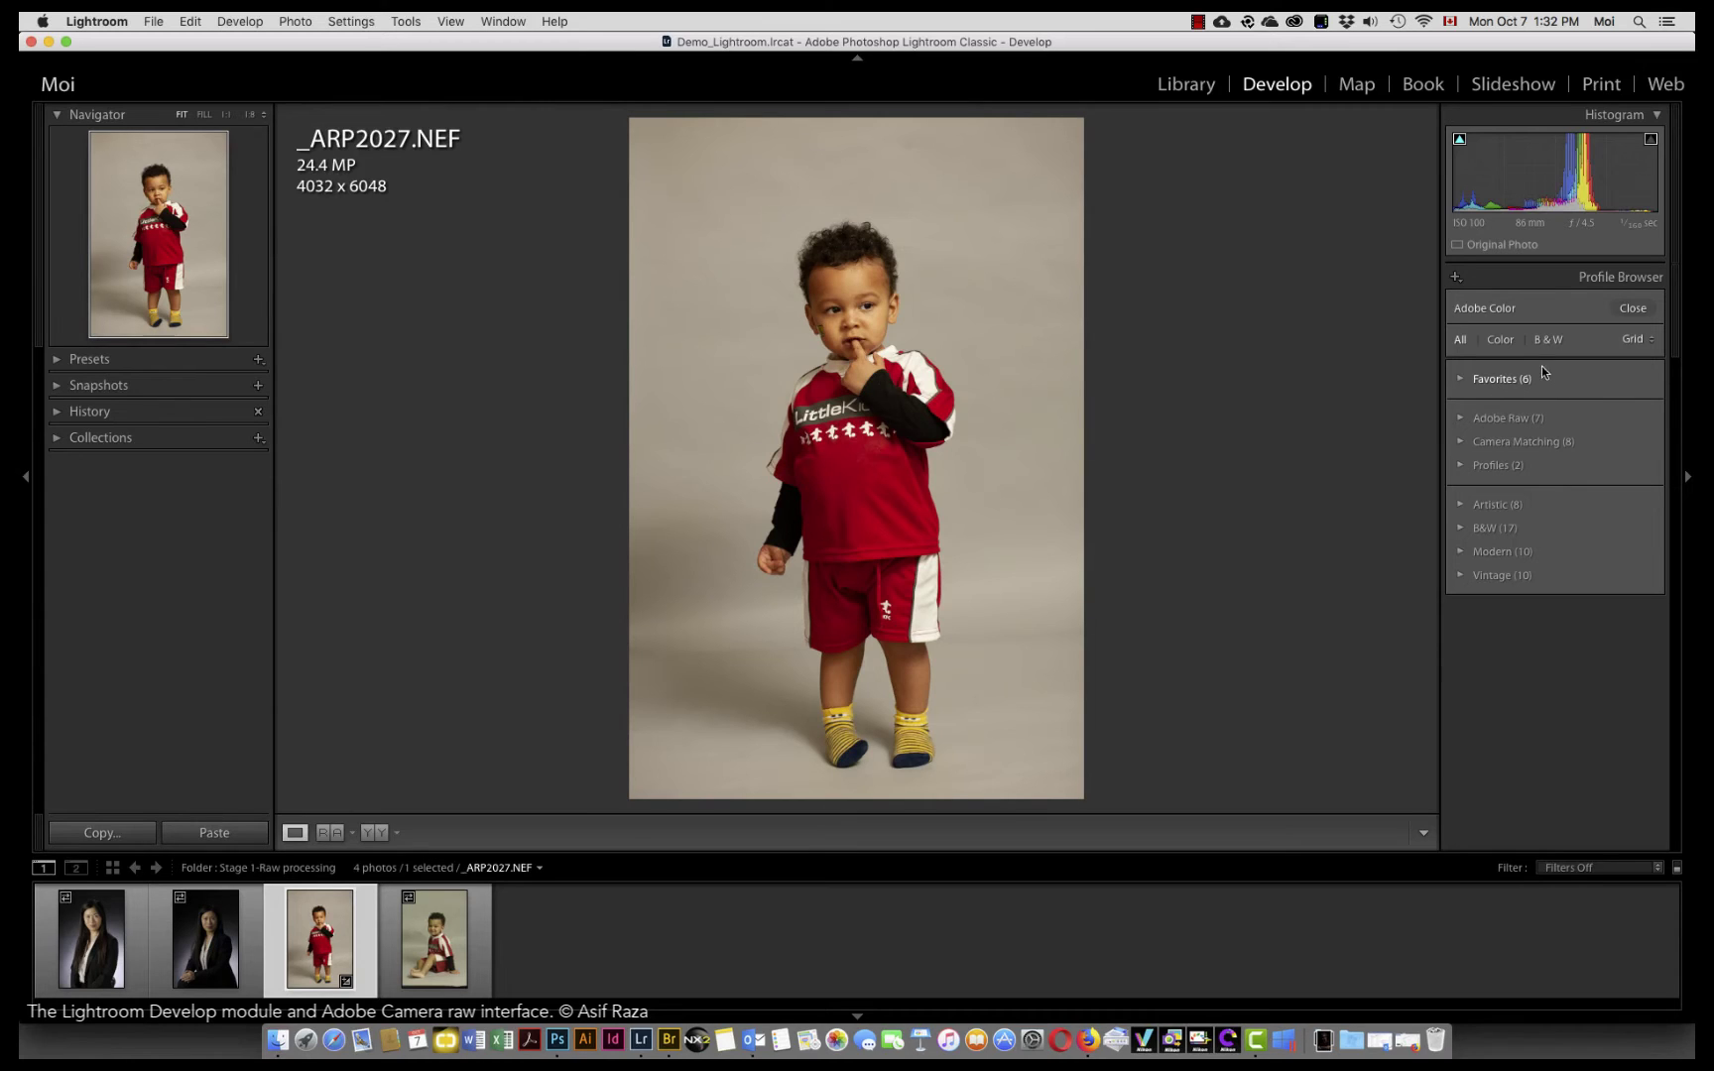
click(1634, 308)
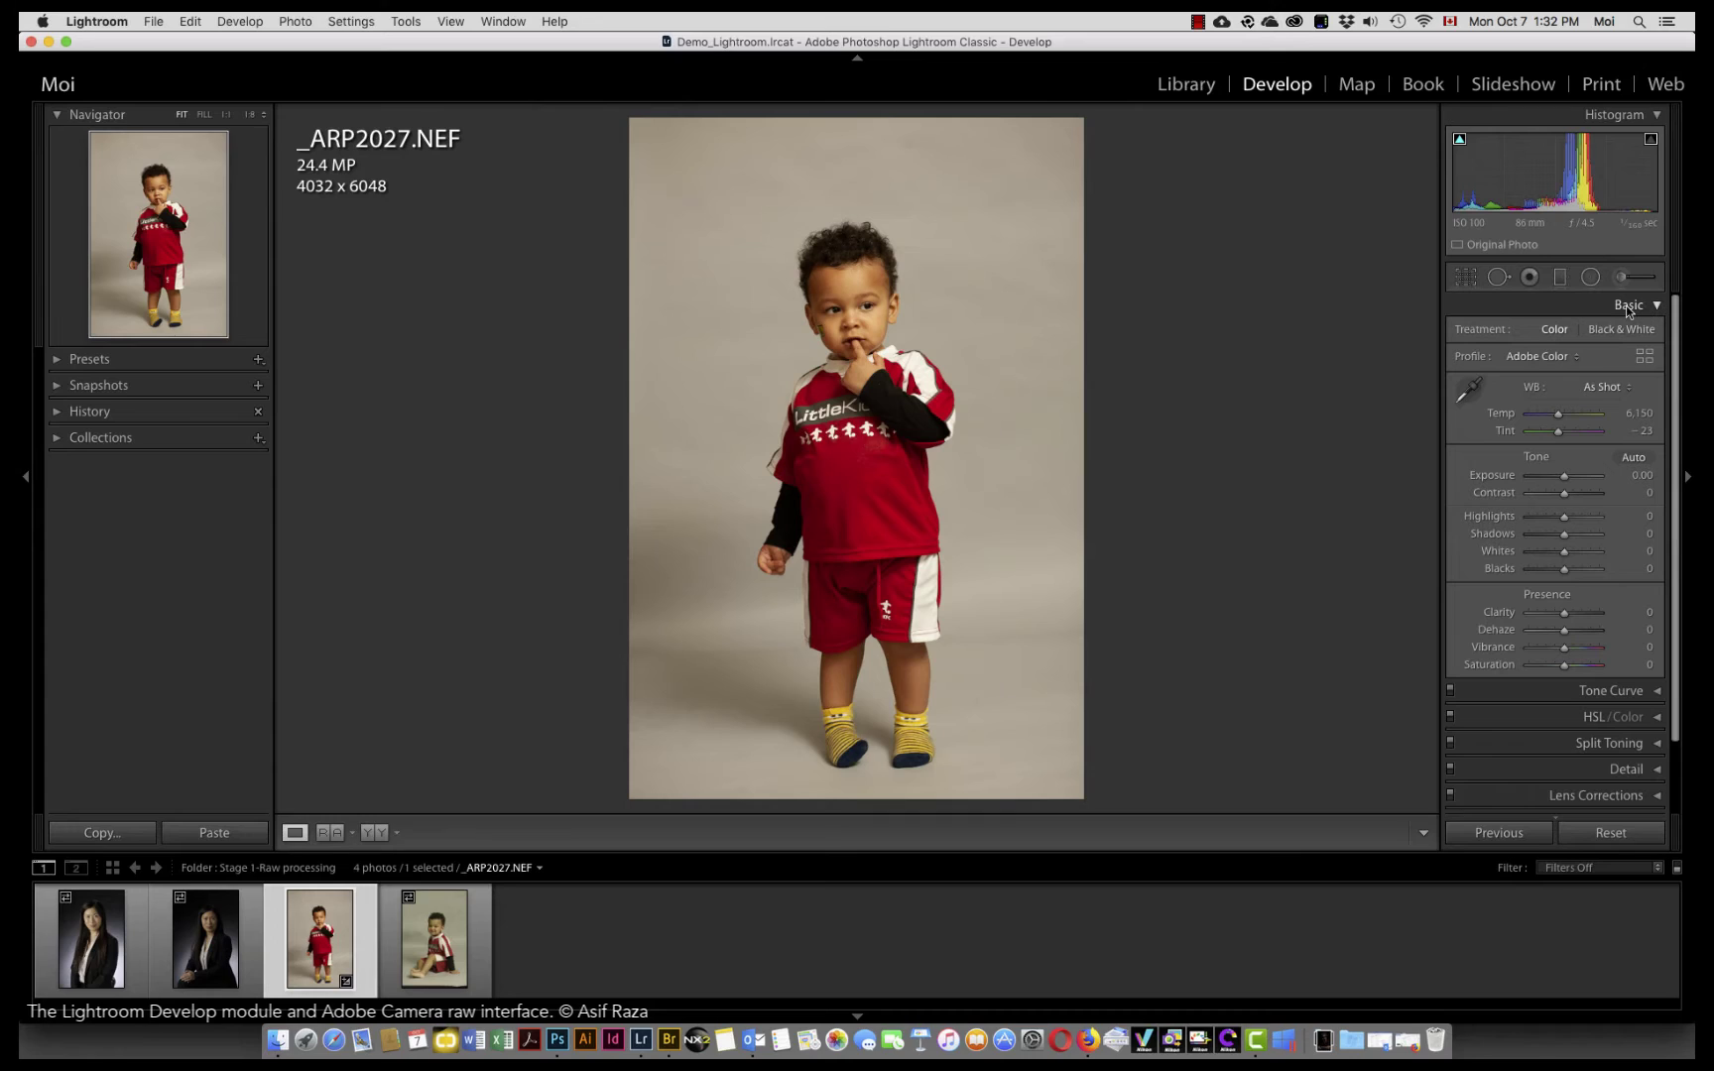
click(1626, 305)
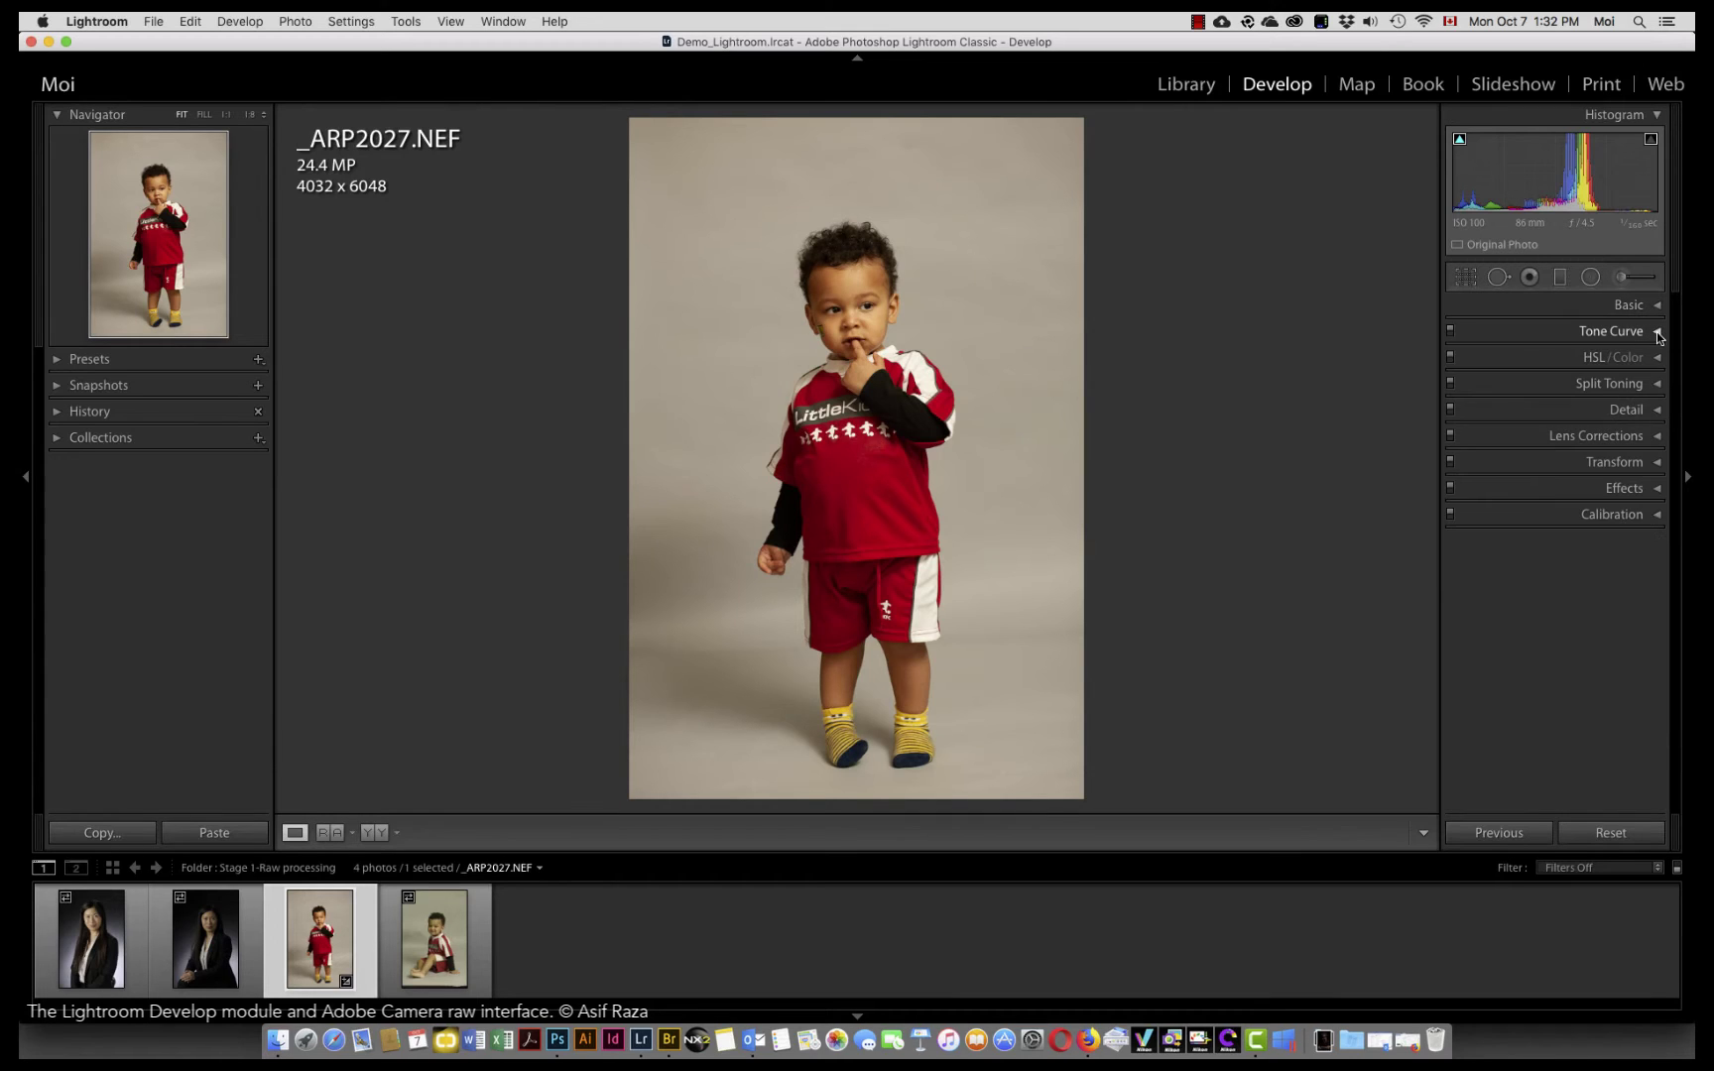
Examine the Tone Curve in both its region-slider and point-curve modes, and collapse the section.
click(1656, 330)
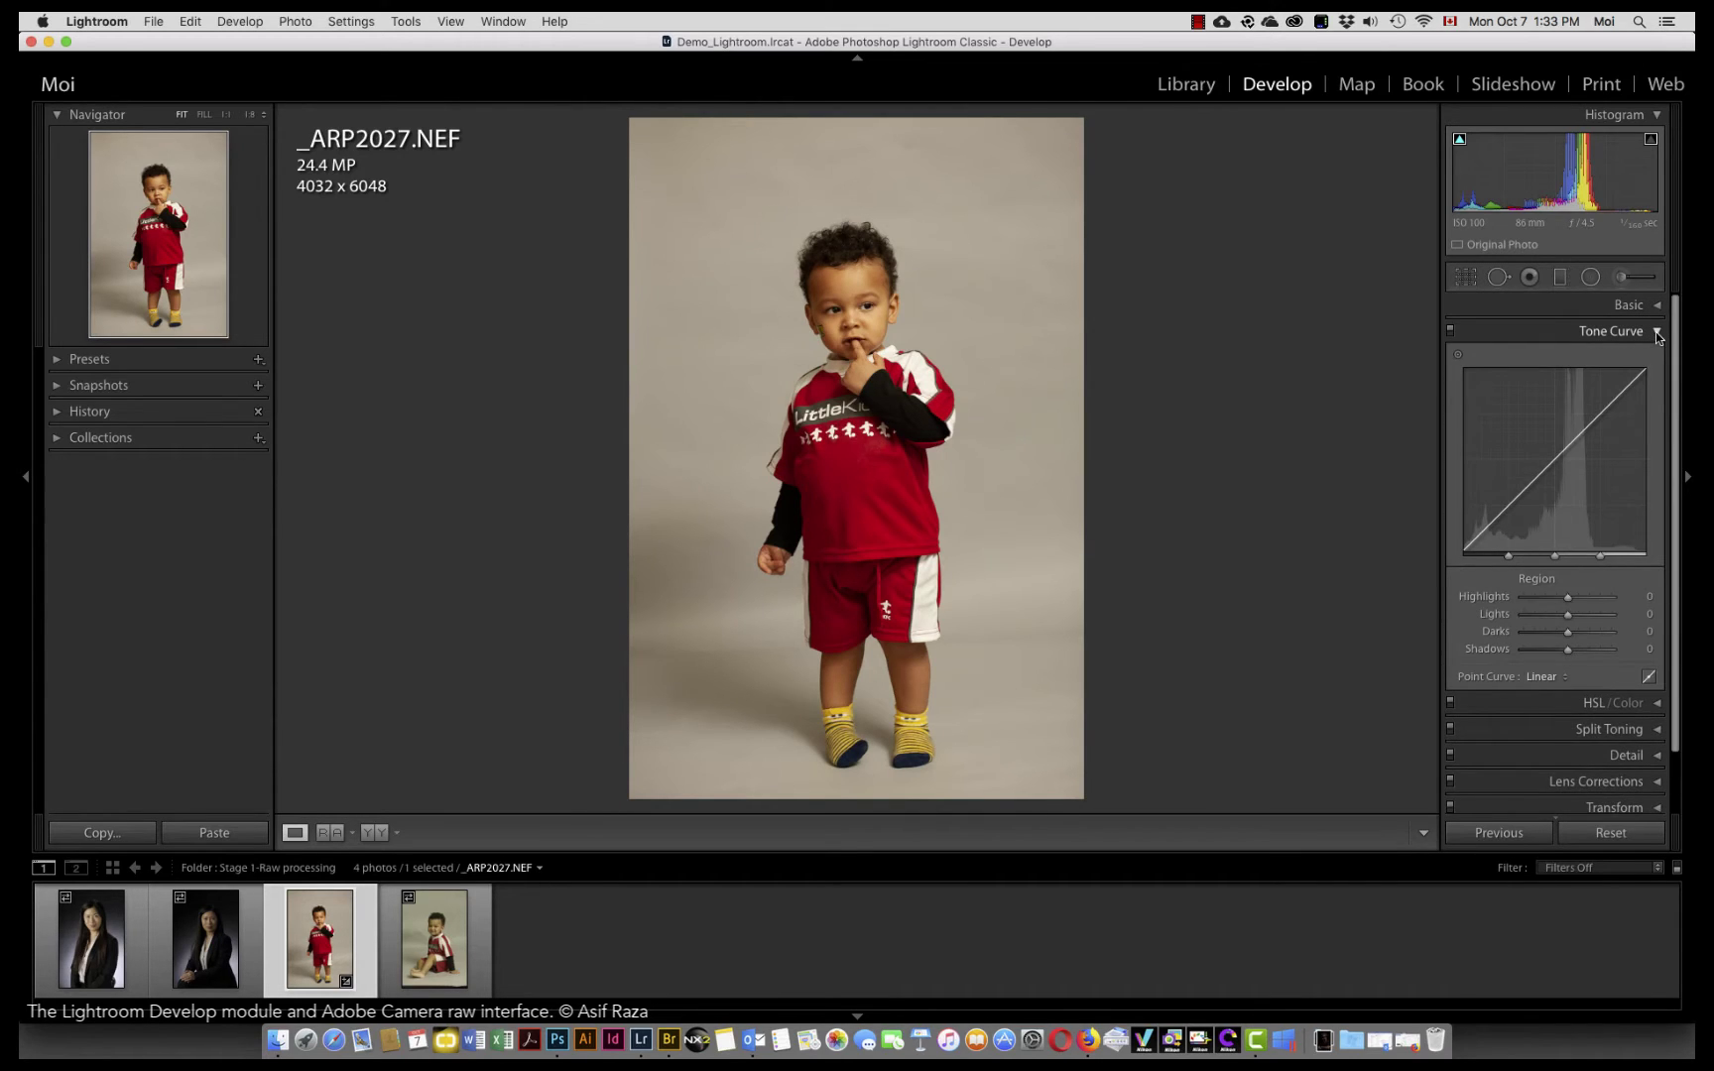
click(1648, 678)
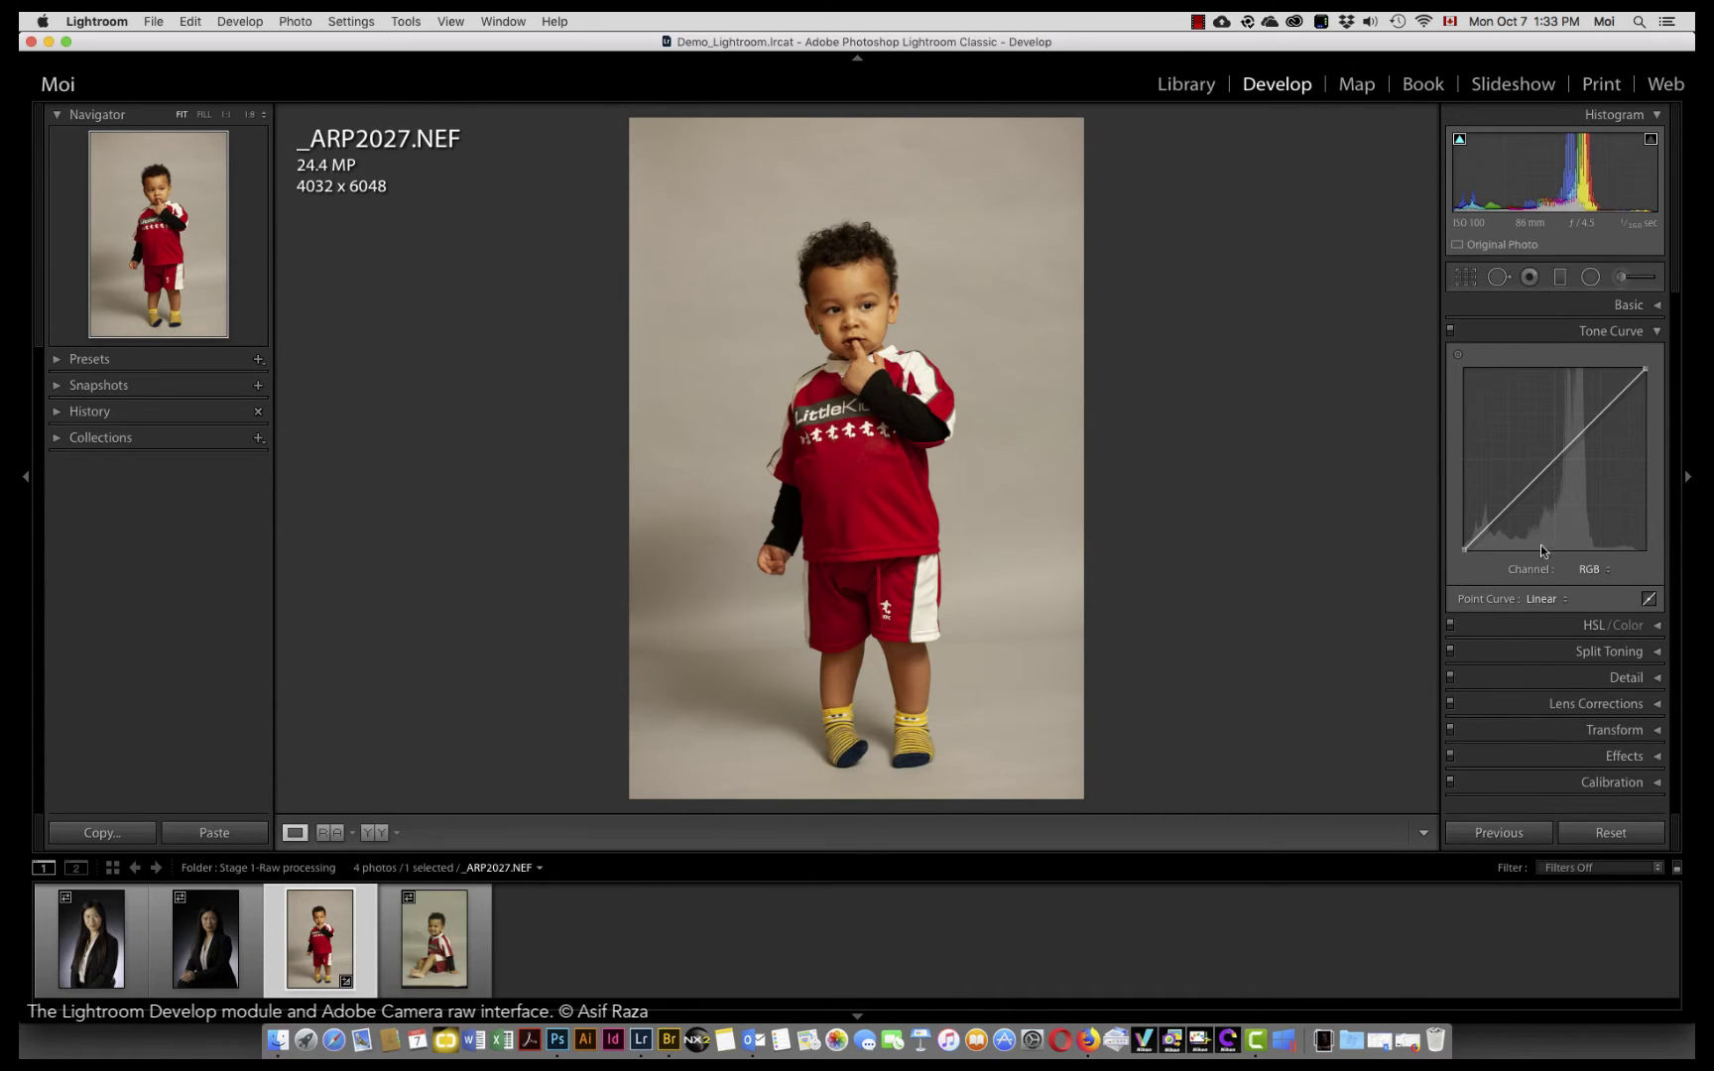
click(1649, 599)
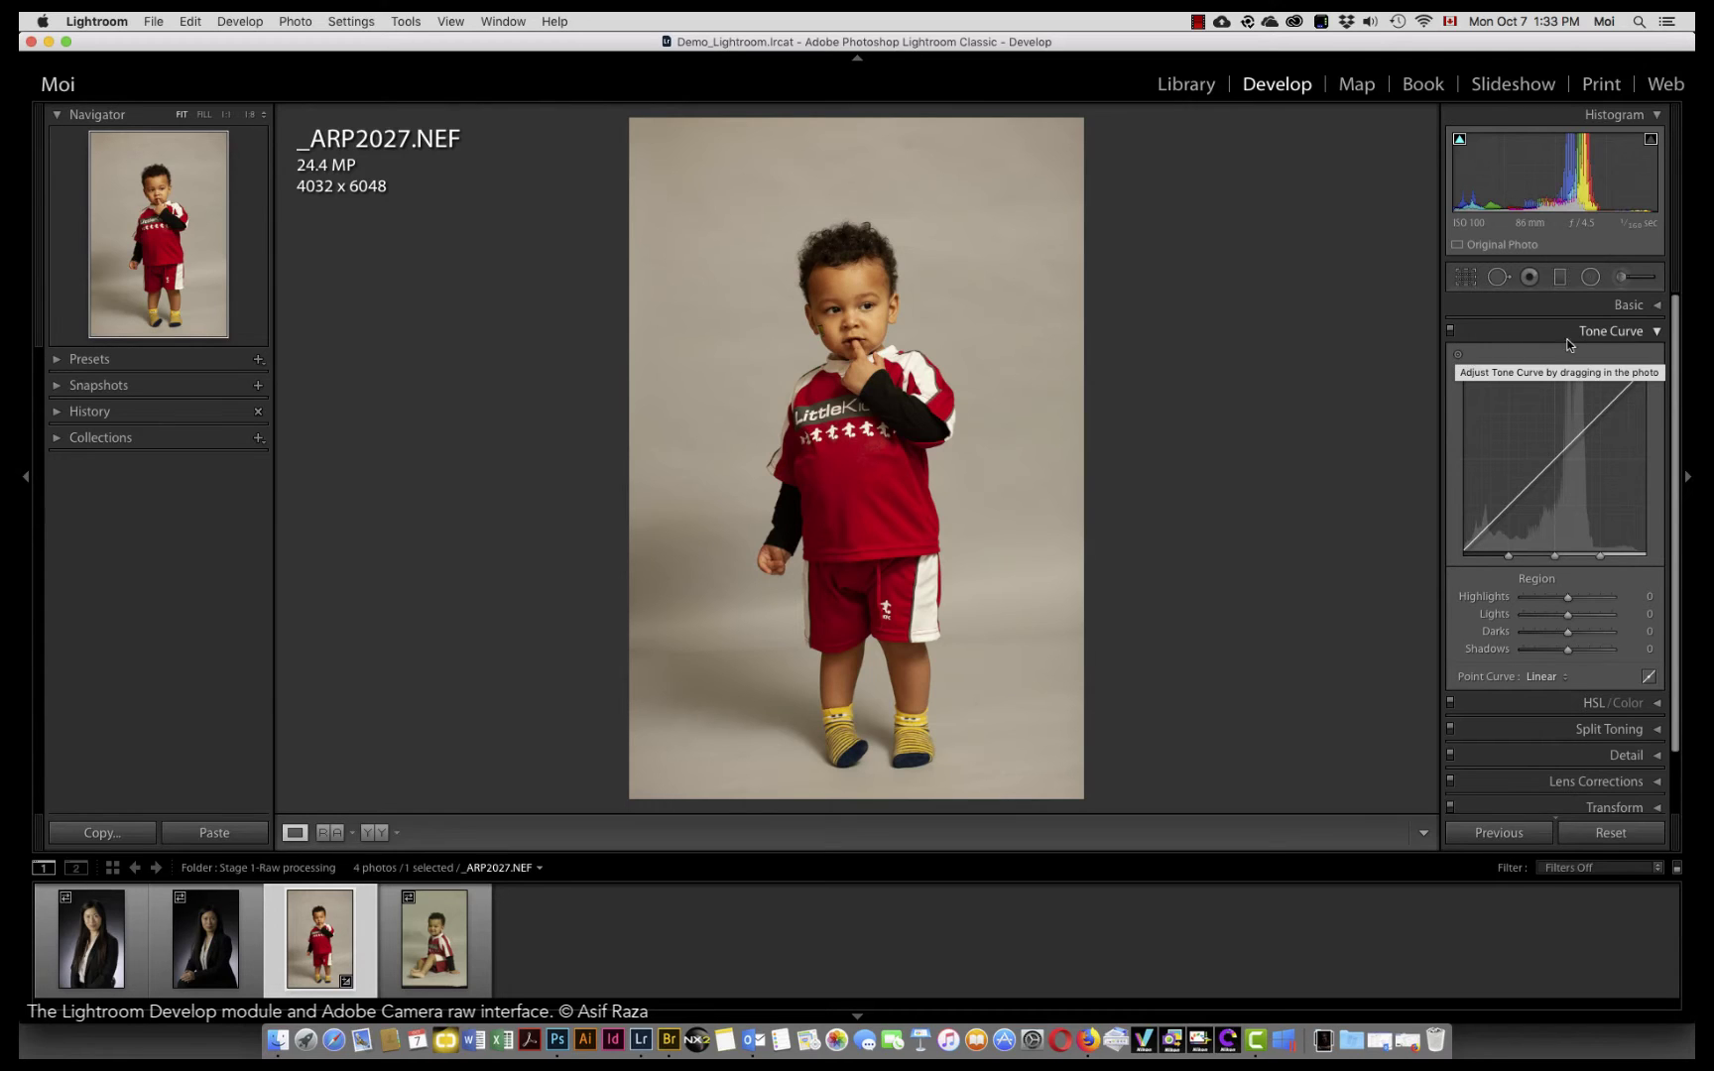
click(1657, 332)
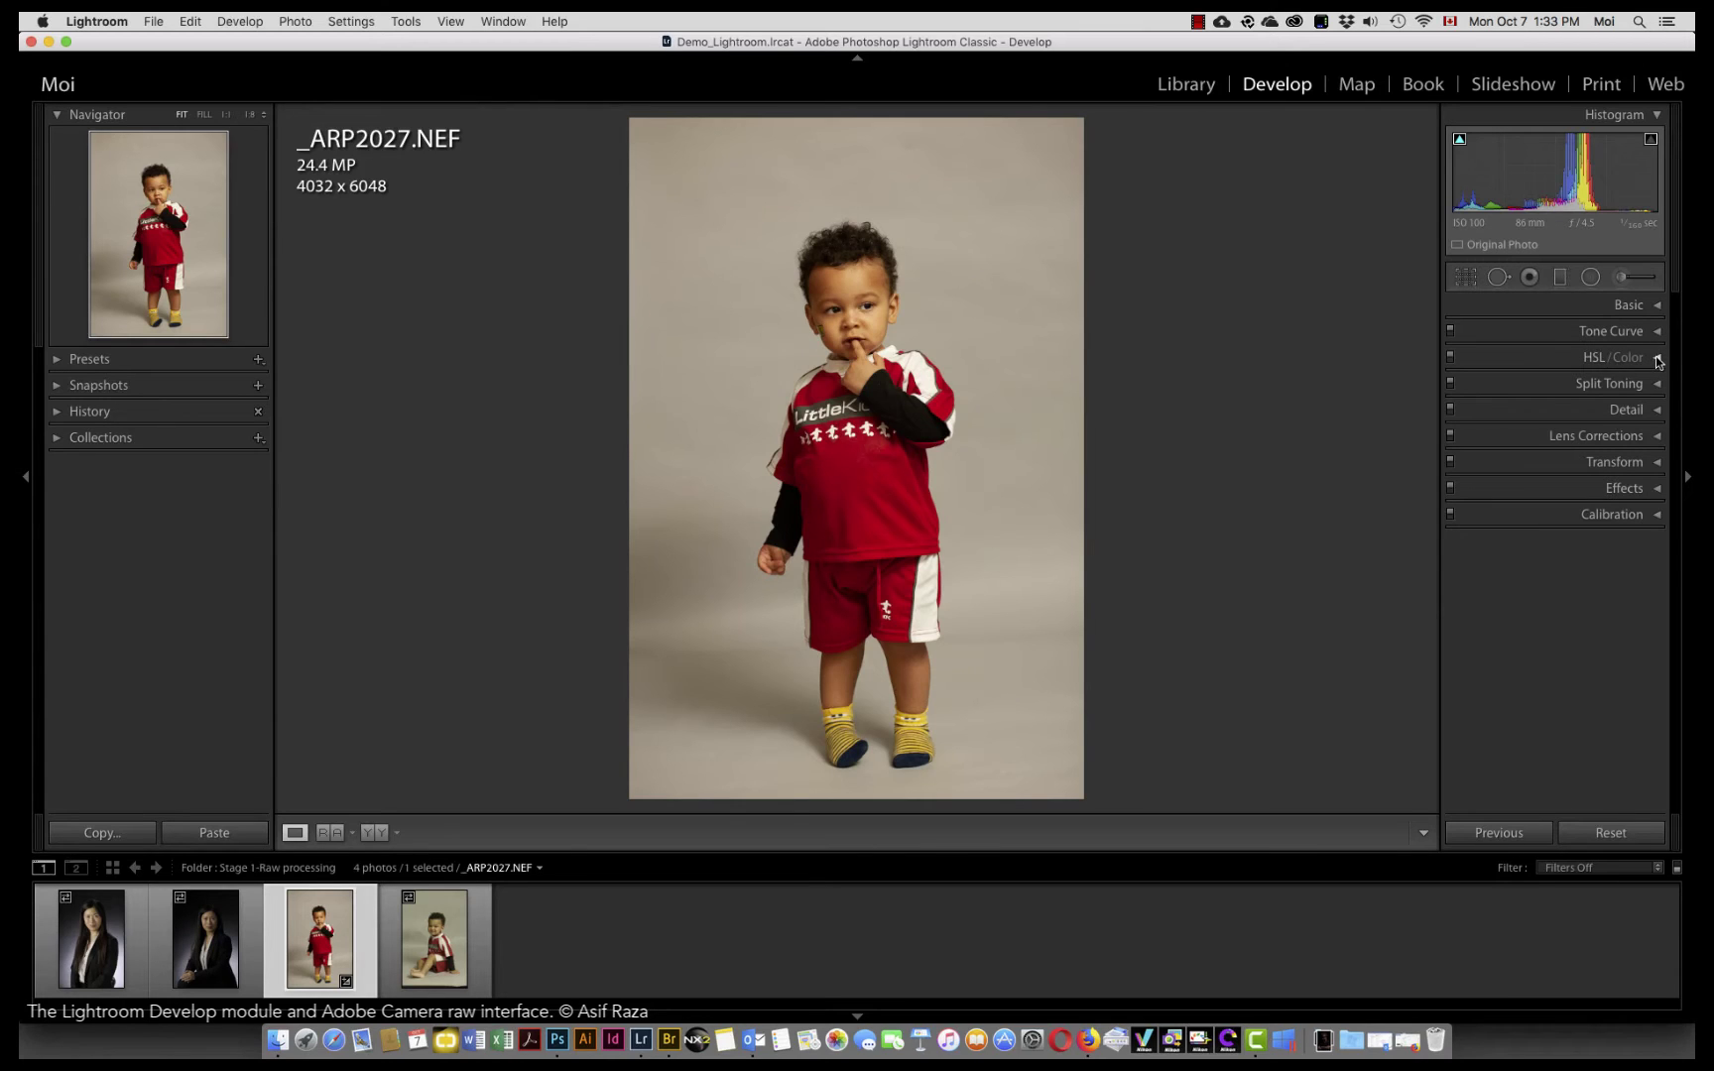
Review the HSL/Color sliders for Luminance, Hue, Saturation and All, and collapse the section.
click(1658, 359)
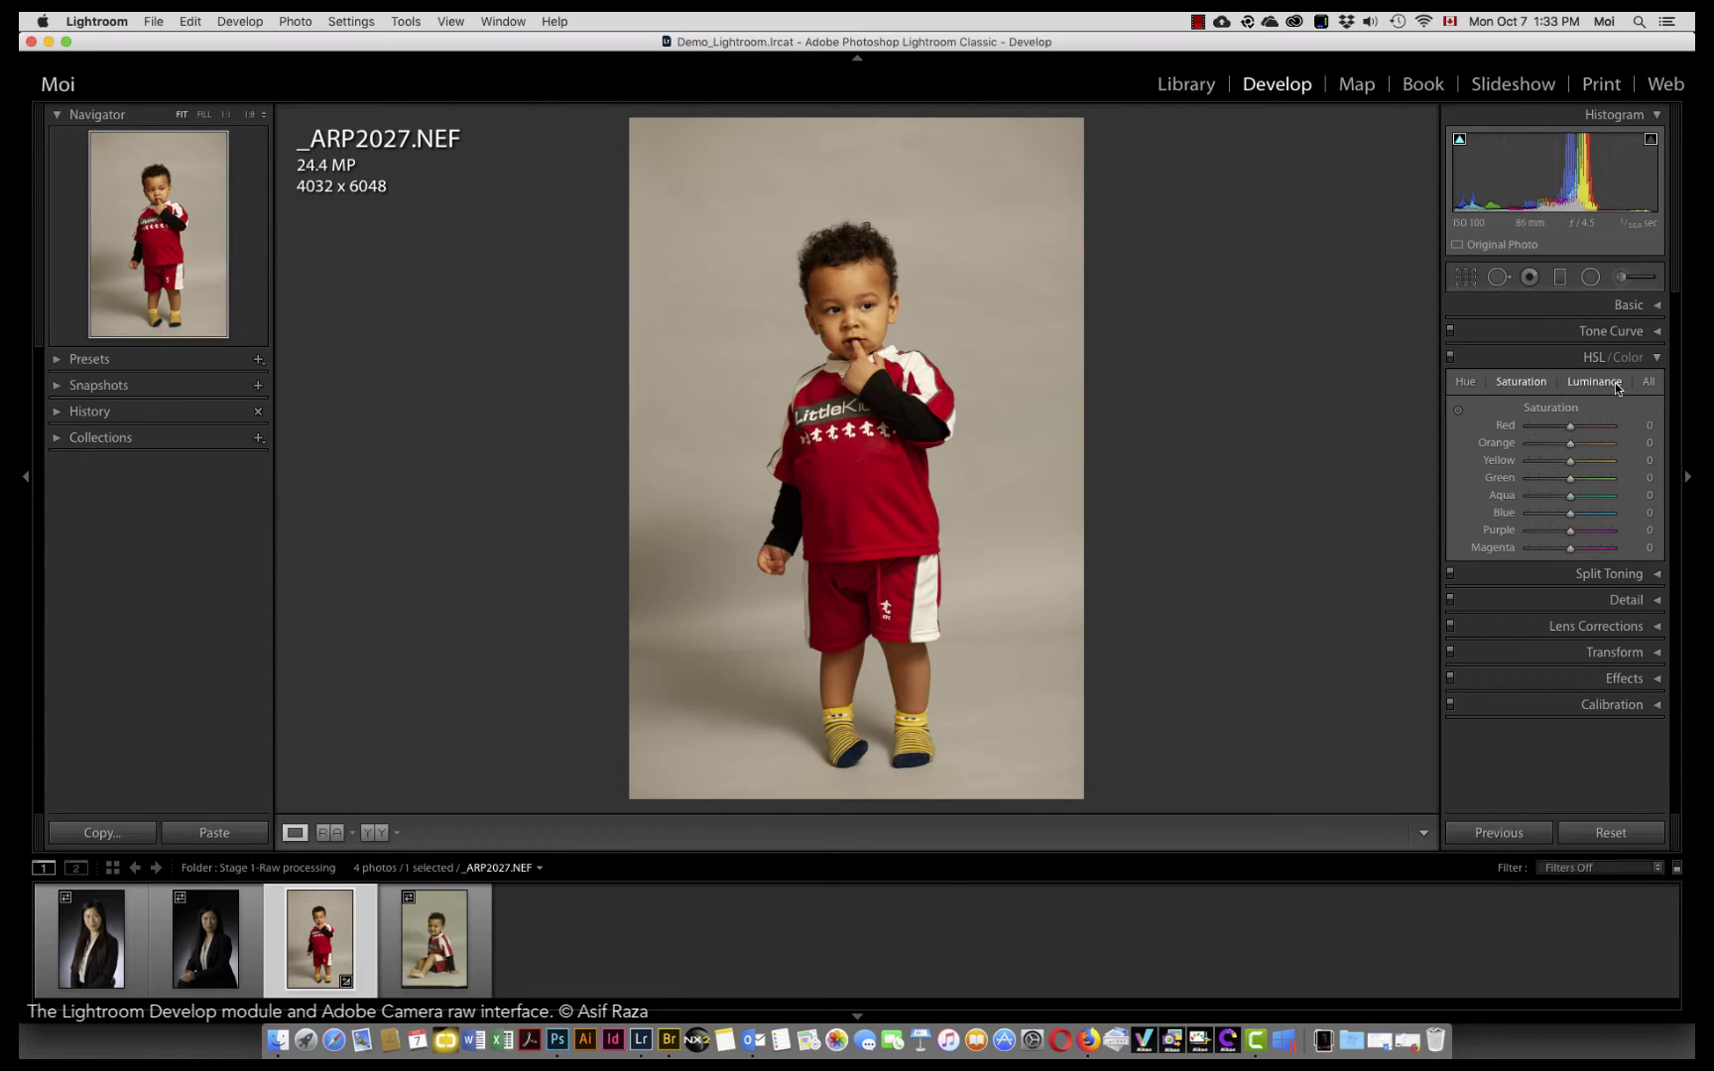
click(1606, 388)
click(1466, 385)
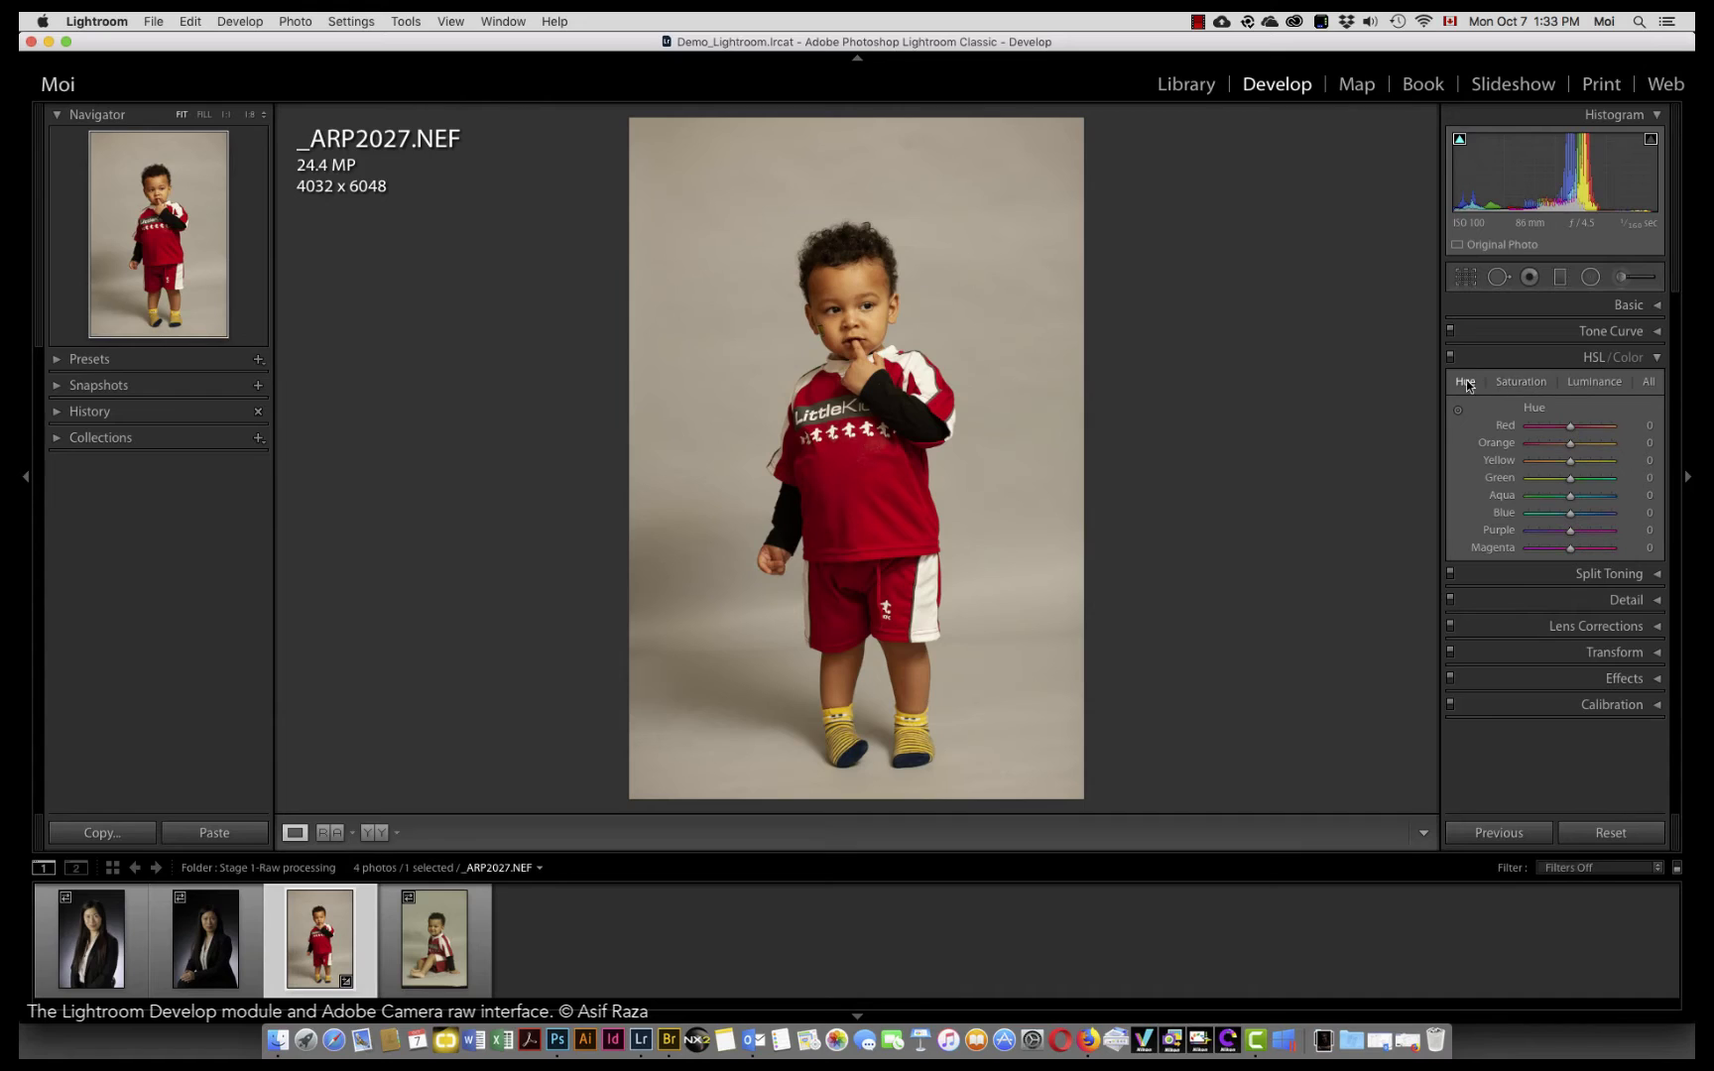
click(1525, 387)
click(1649, 382)
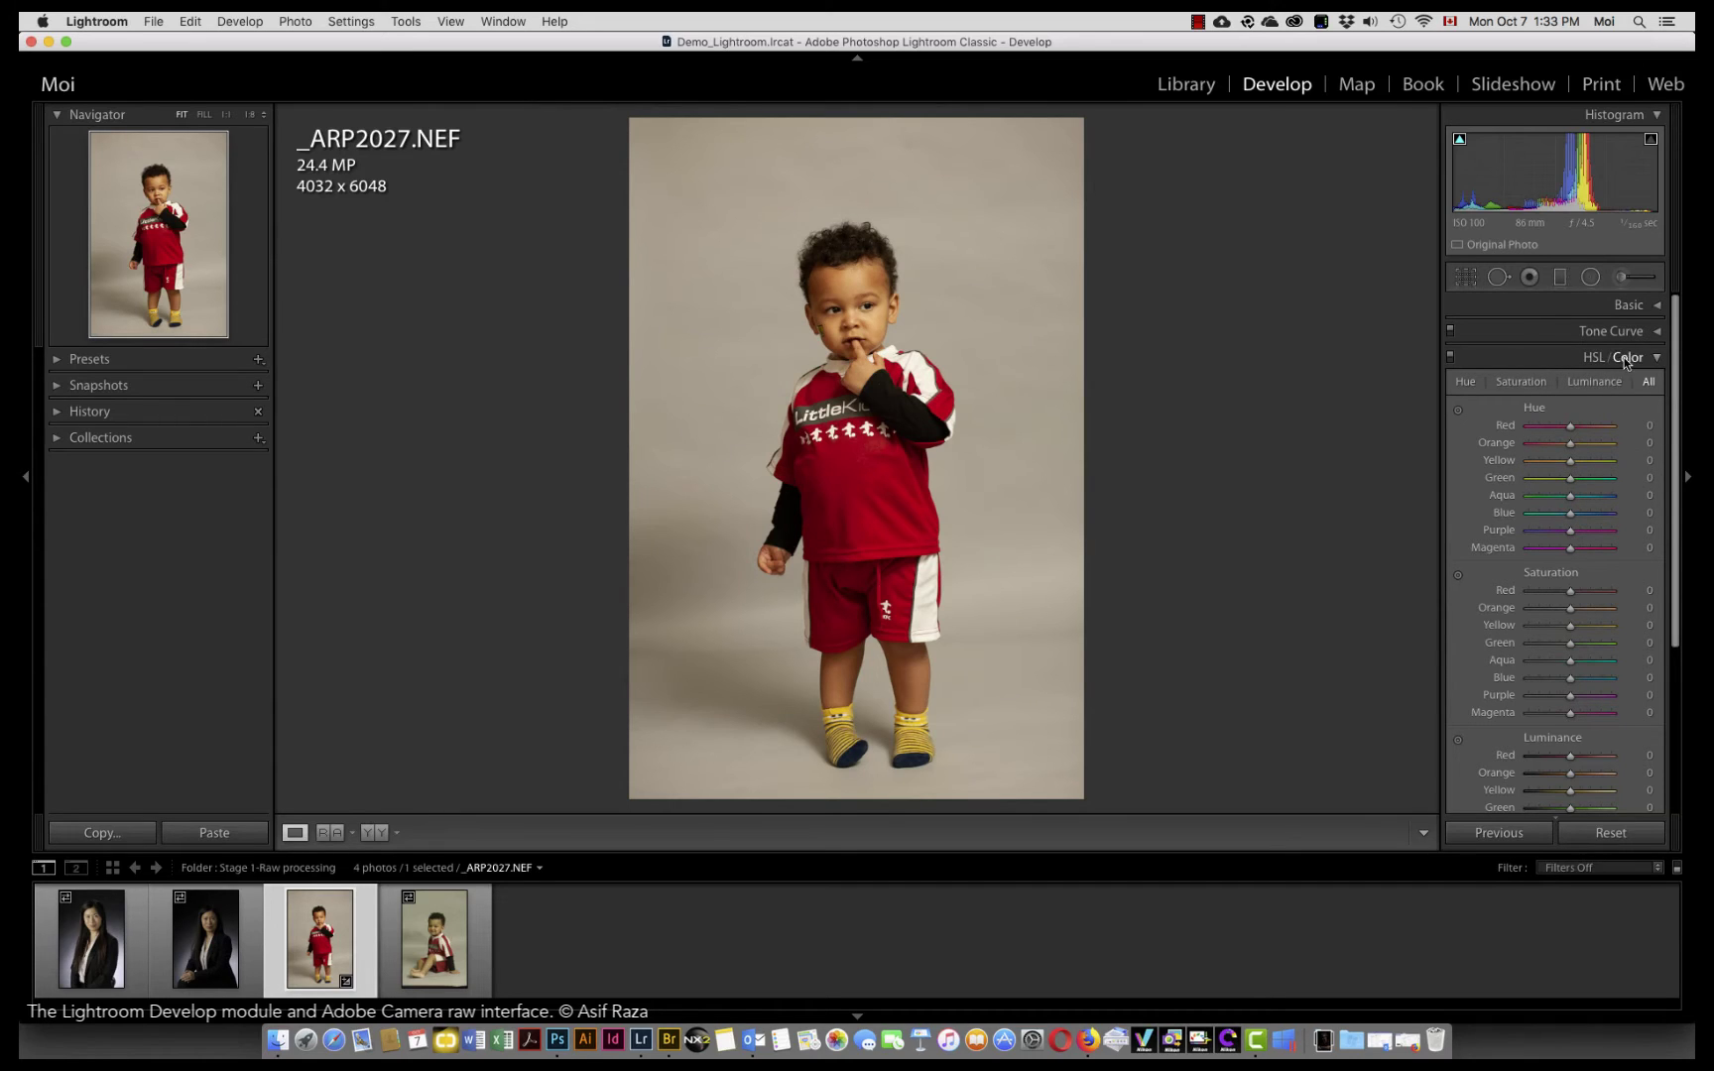
click(1655, 360)
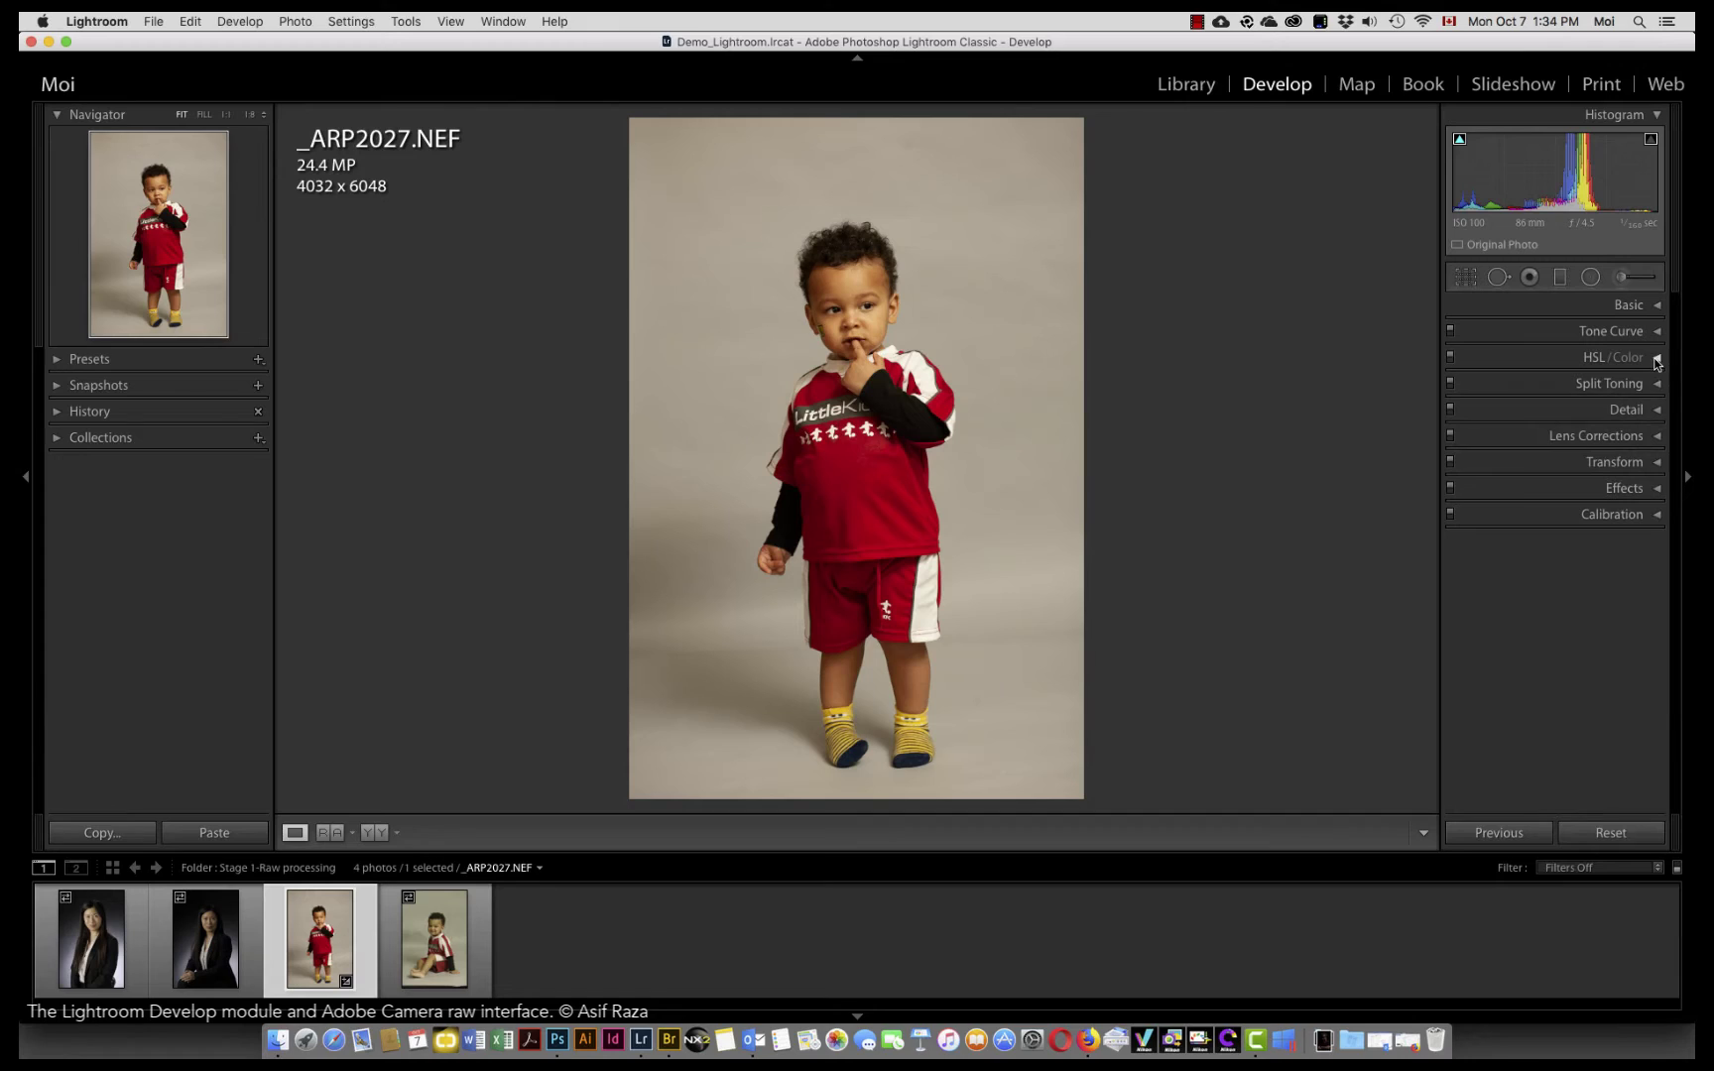
Review the Split Toning controls and the Detail section's sharpening and noise reduction settings, collapsing each section.
click(1656, 385)
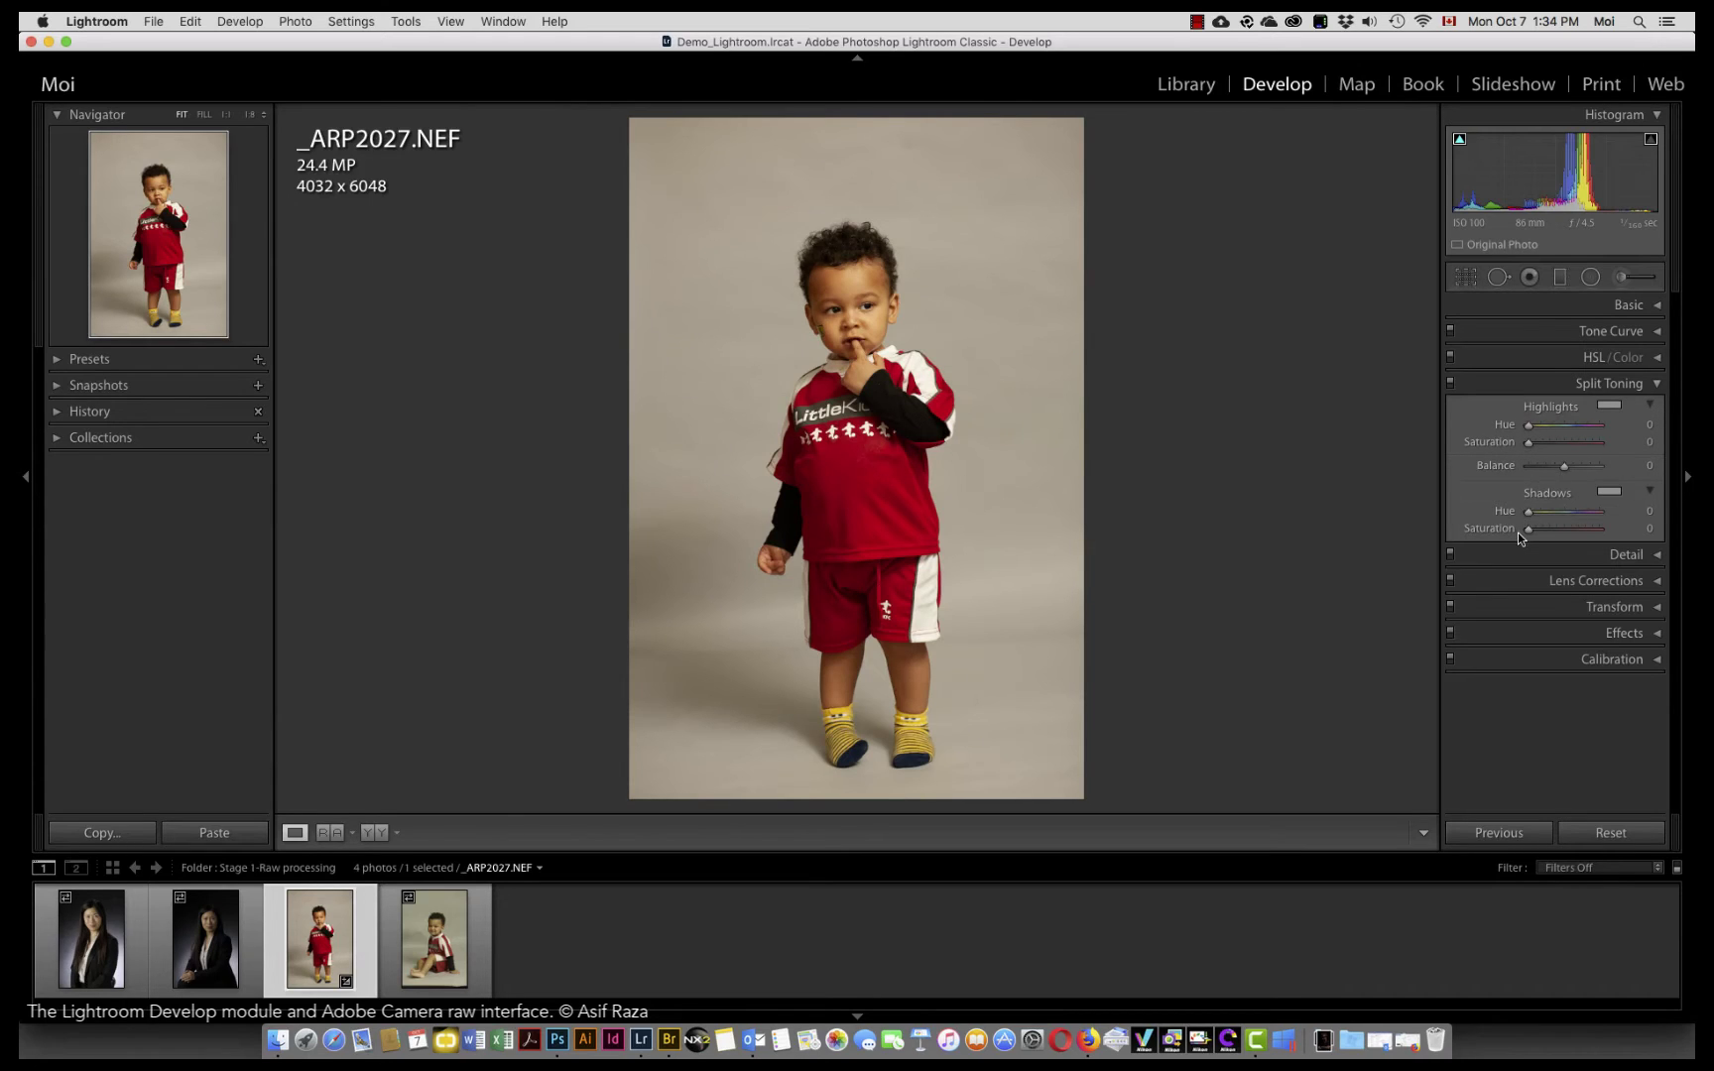
click(1655, 386)
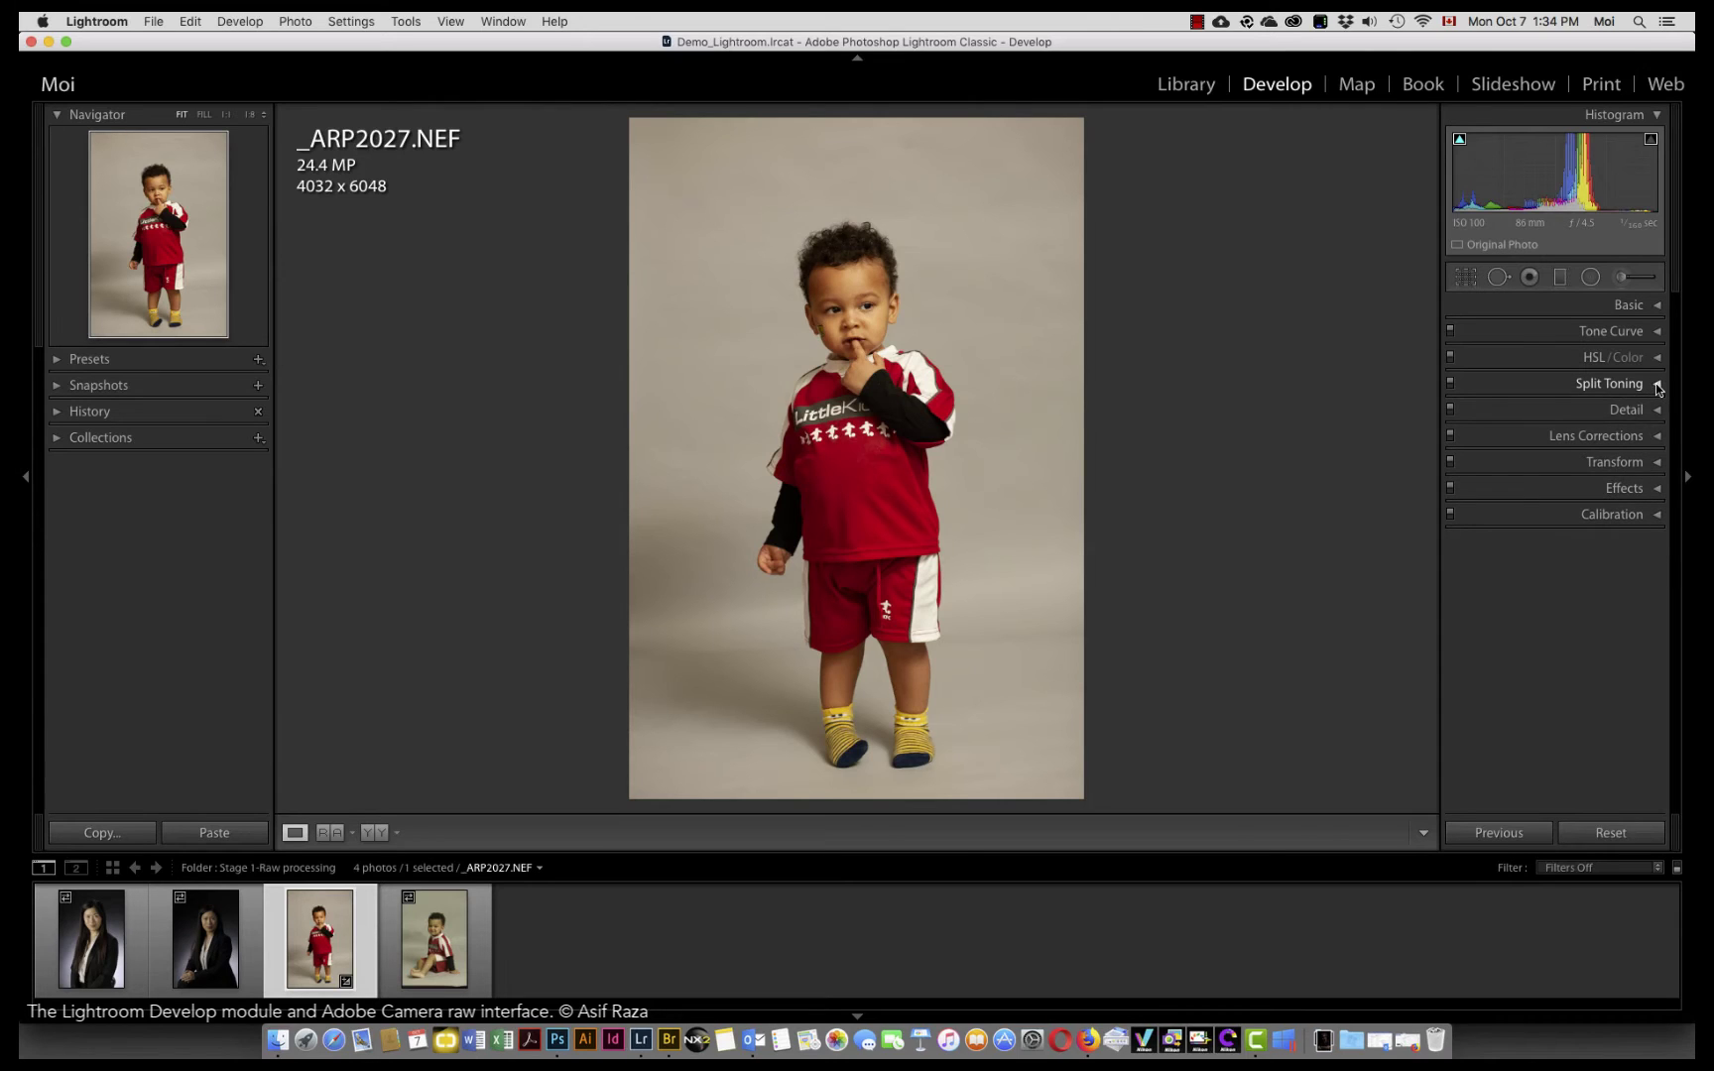
click(1655, 413)
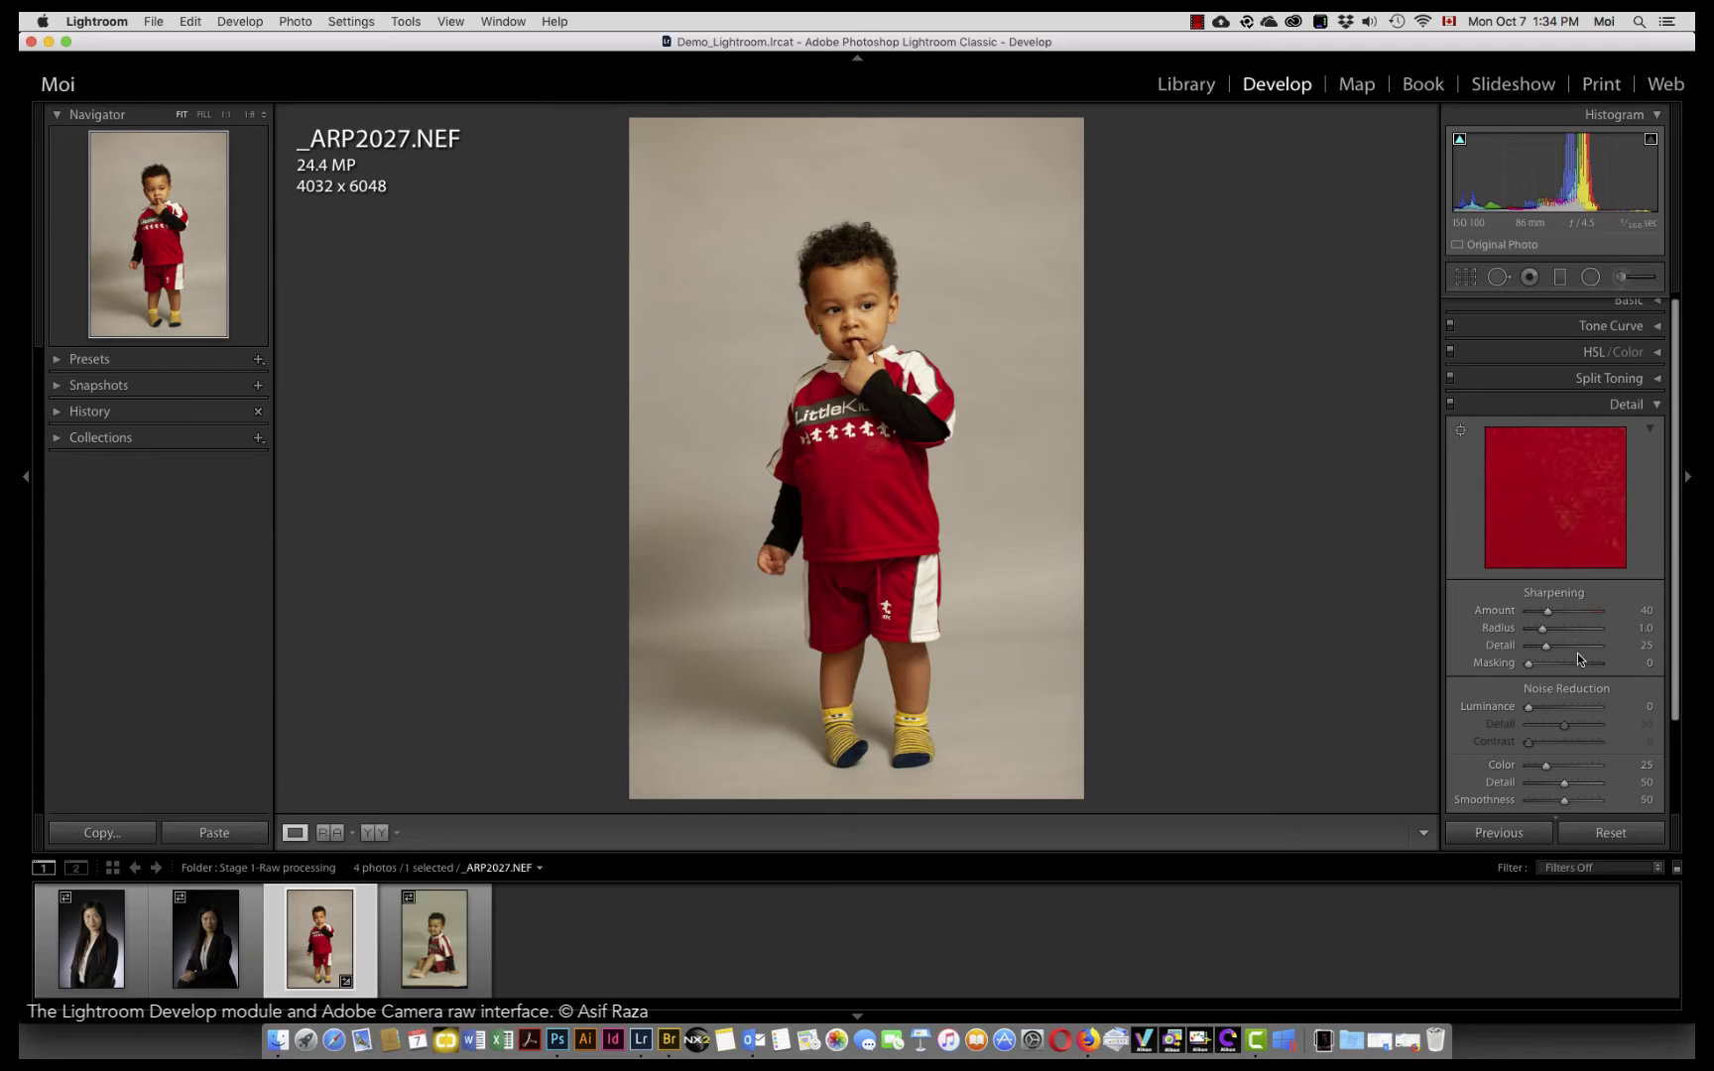
click(1655, 407)
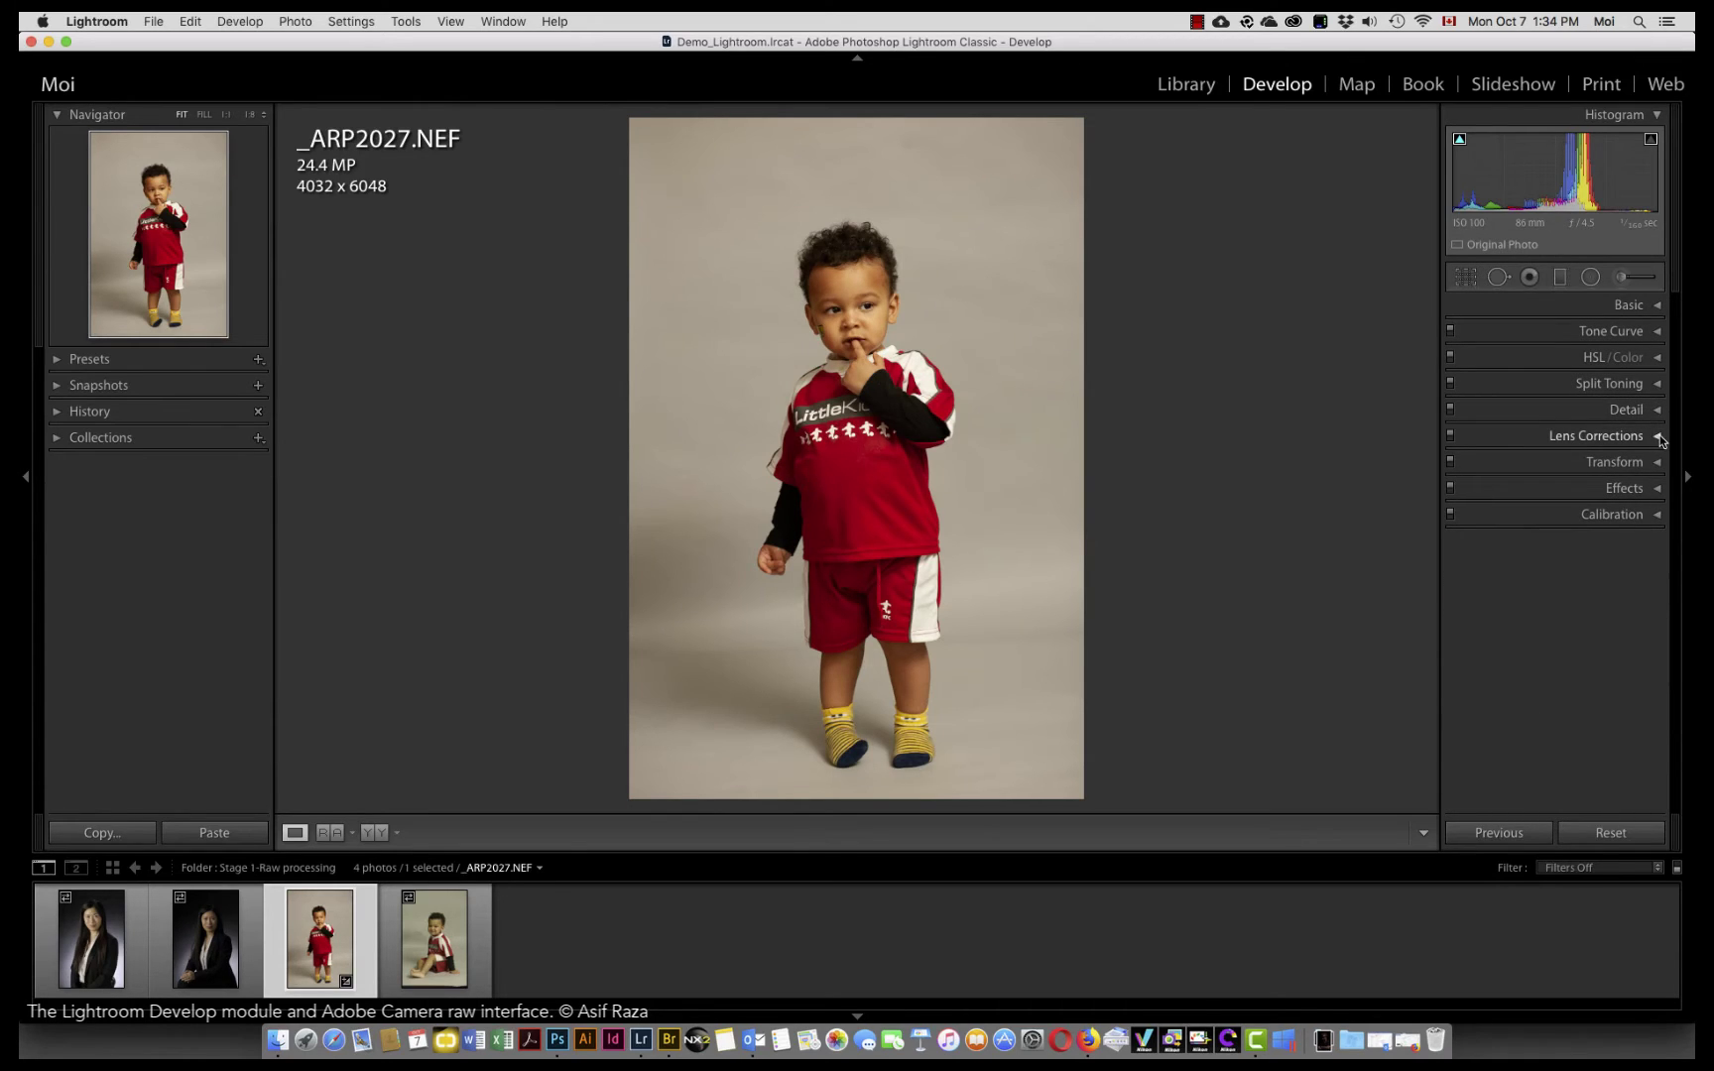
Review the Lens Corrections profile options and the Transform section's Upright and perspective controls, collapsing each section.
click(1657, 436)
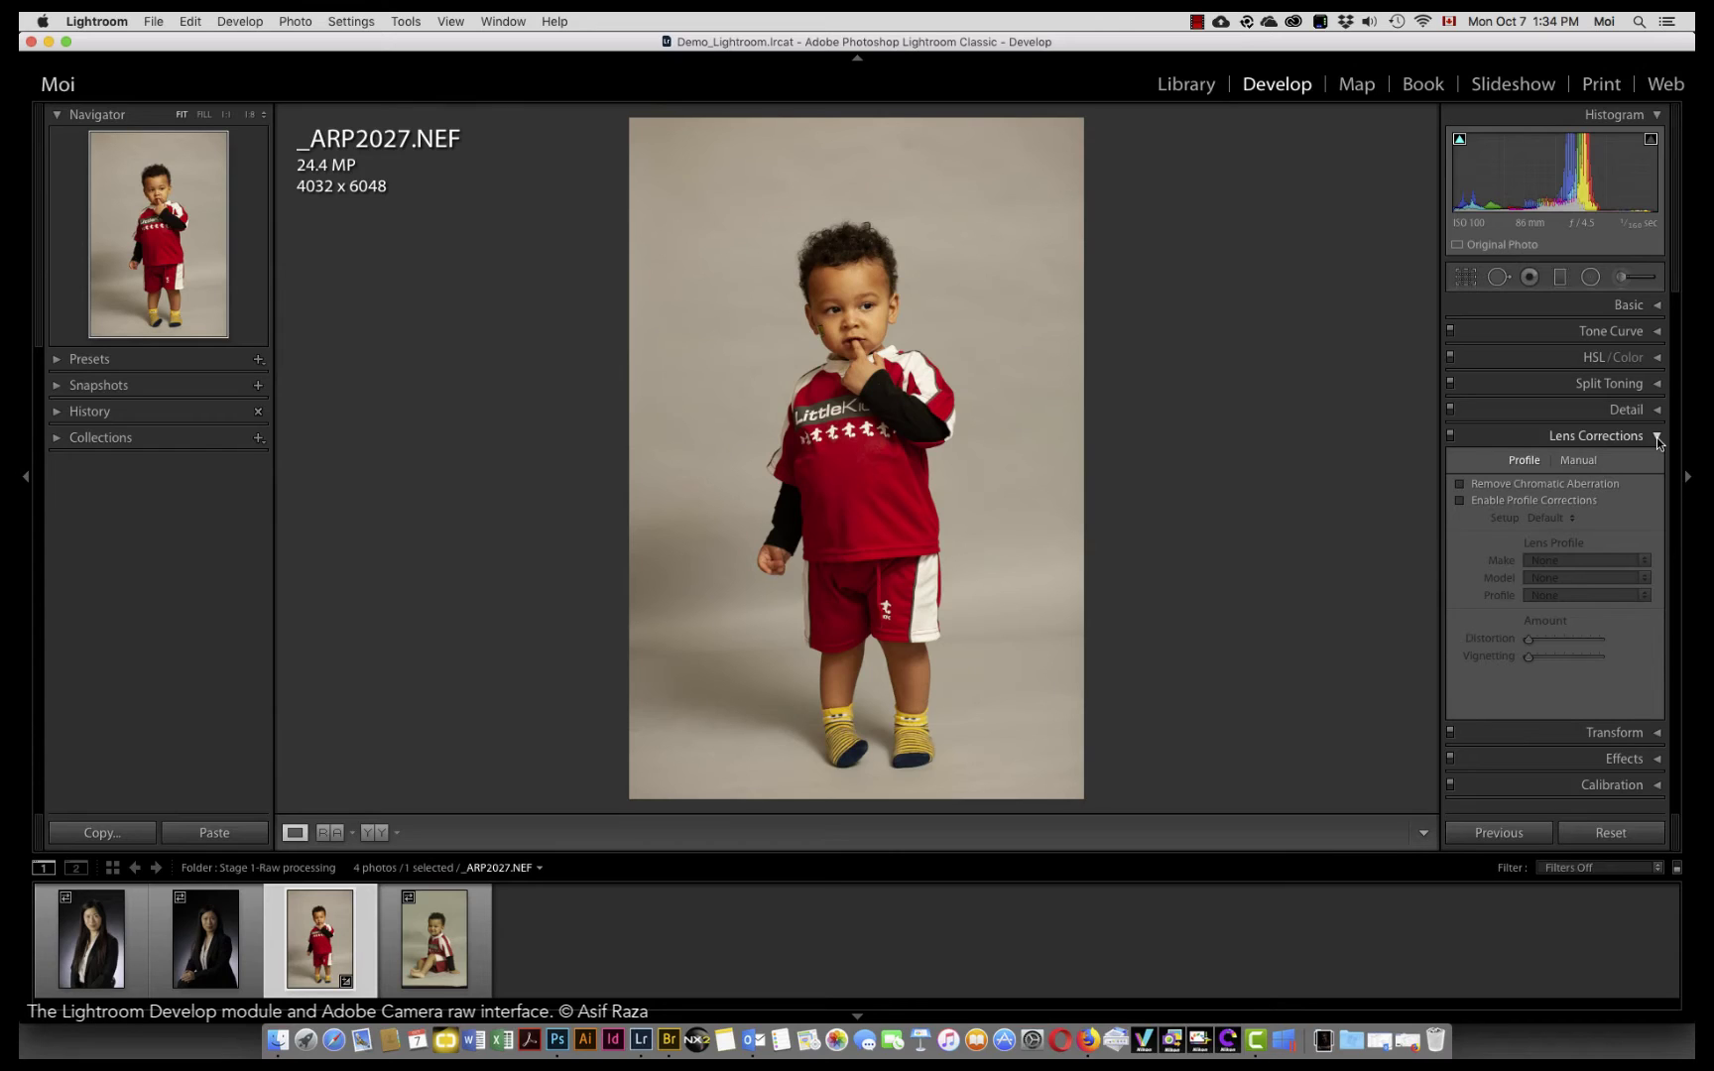
click(1656, 437)
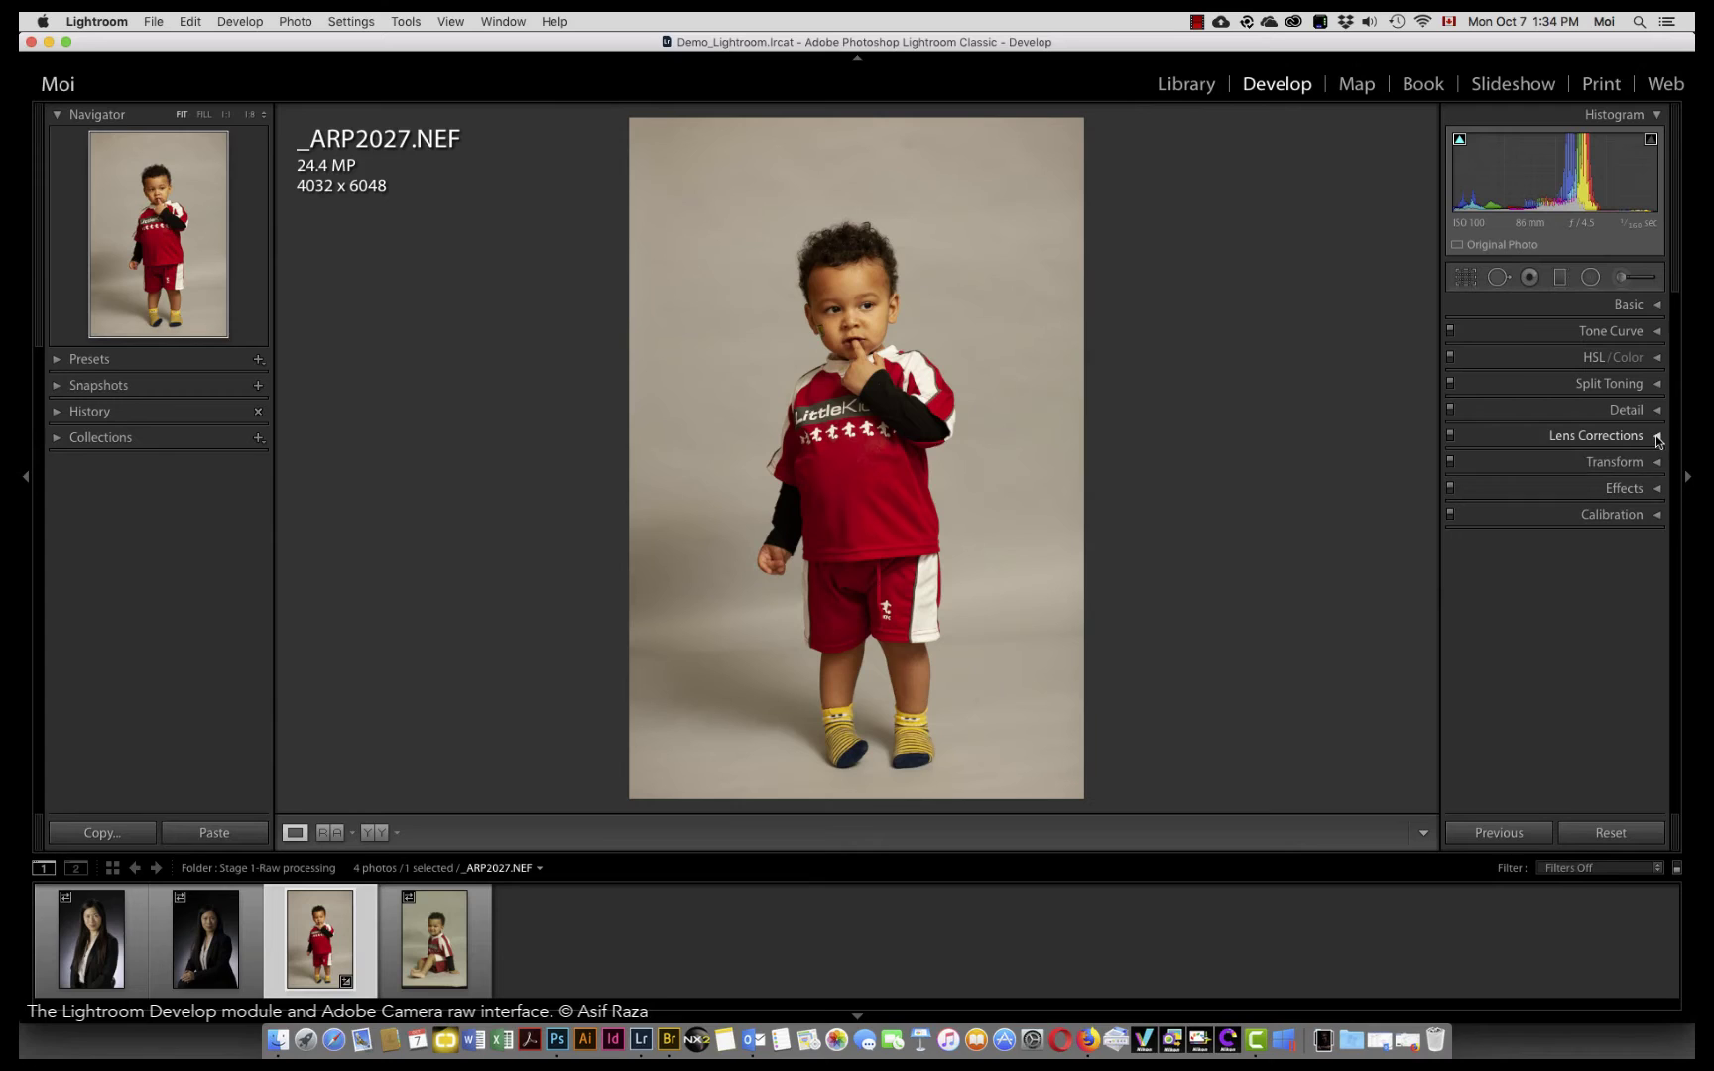
click(1656, 463)
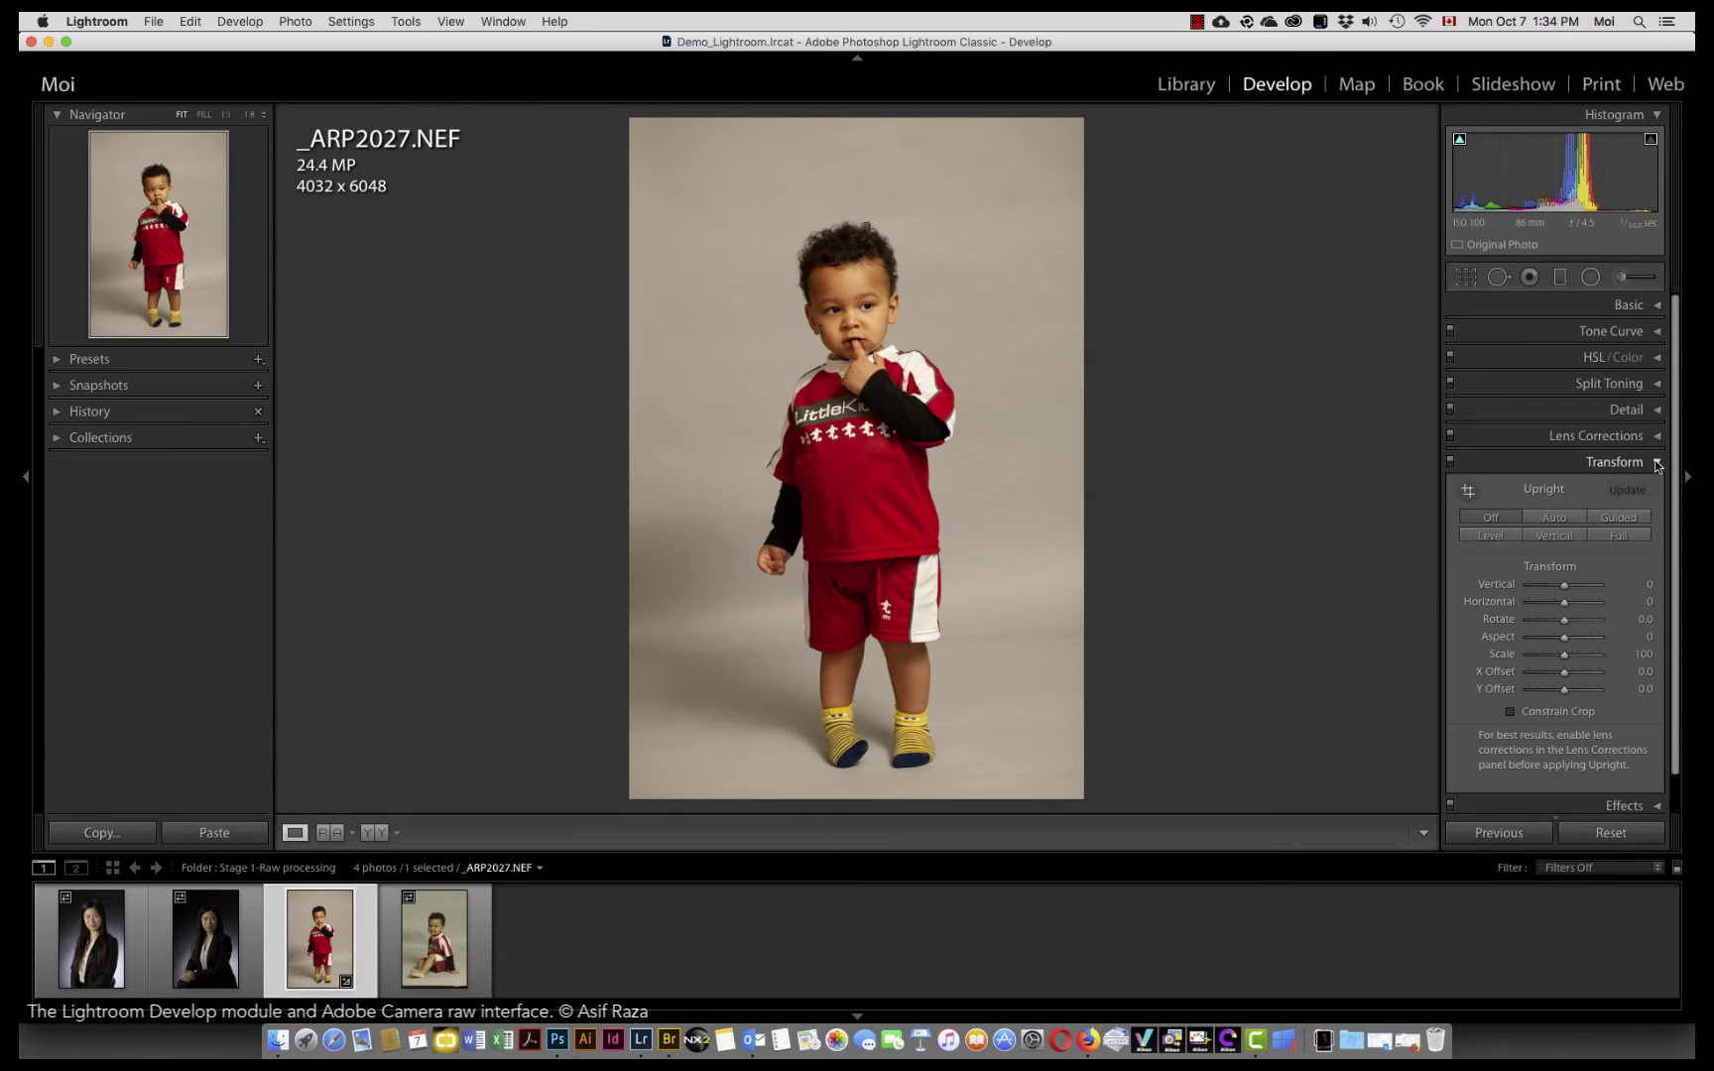
click(1566, 586)
click(1656, 462)
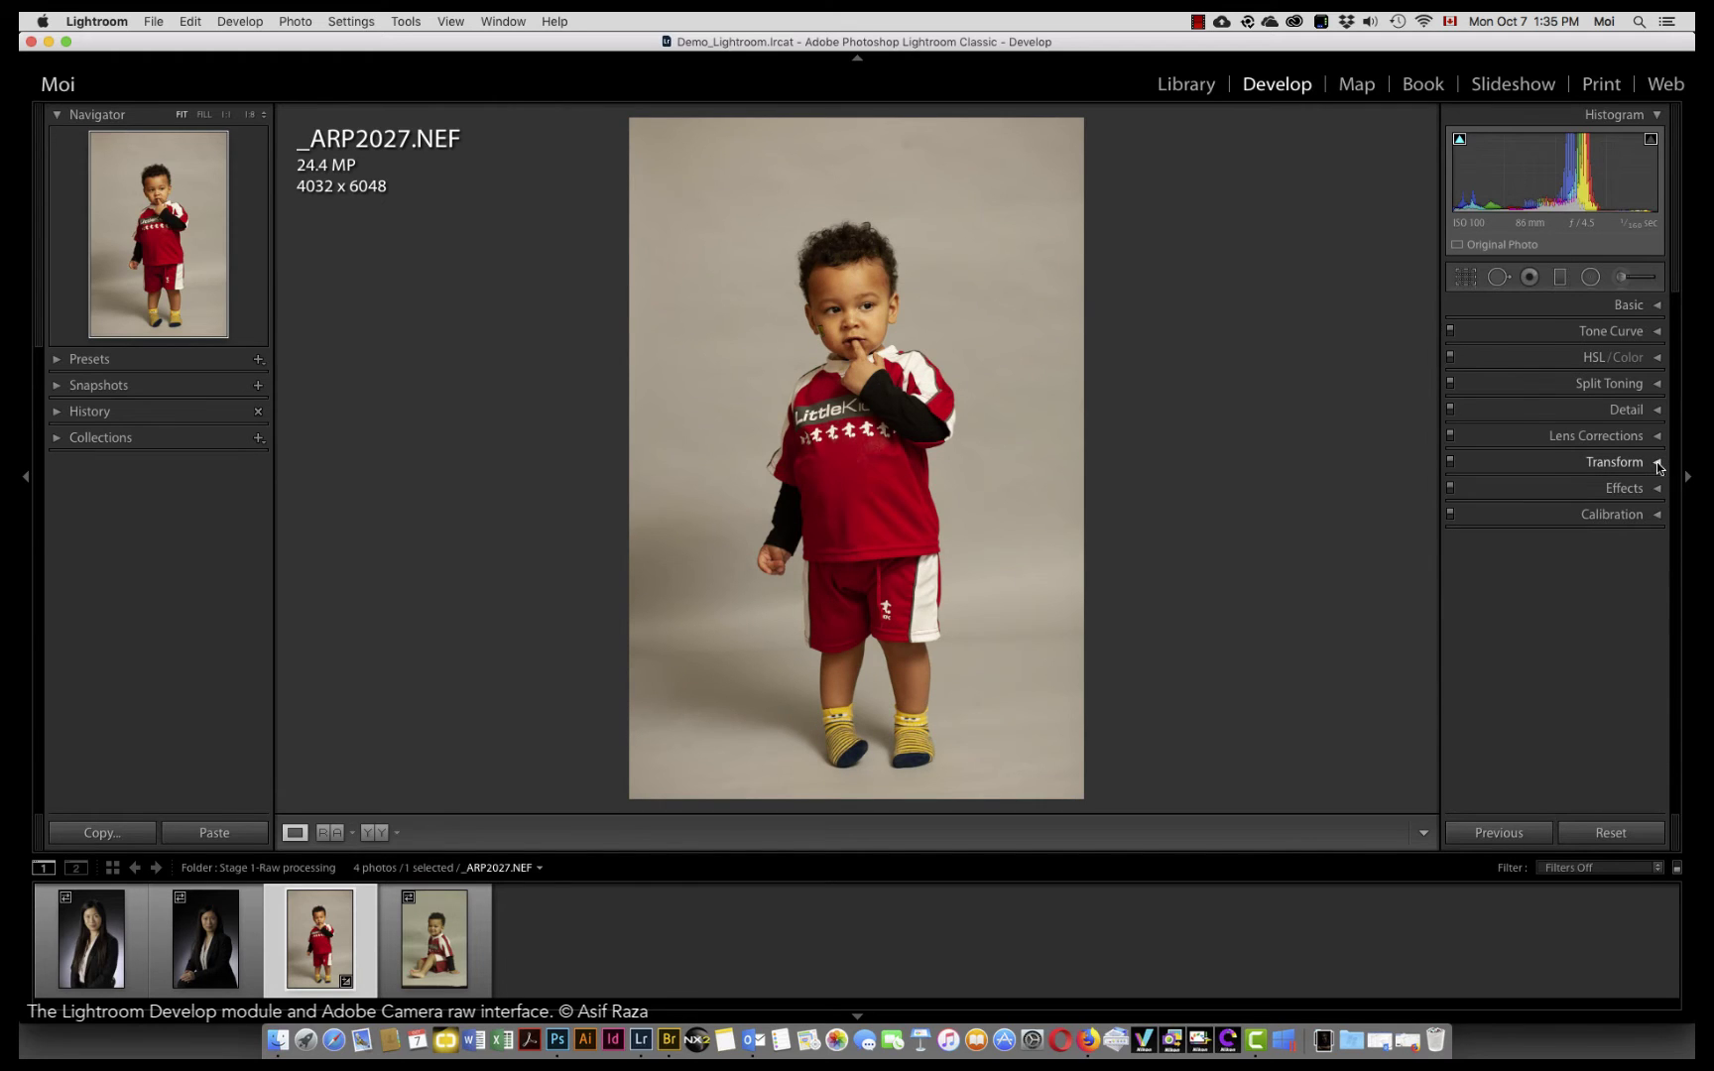
Review the Effects vignetting and grain controls and the Calibration section with its process versions, collapsing each section.
click(1656, 489)
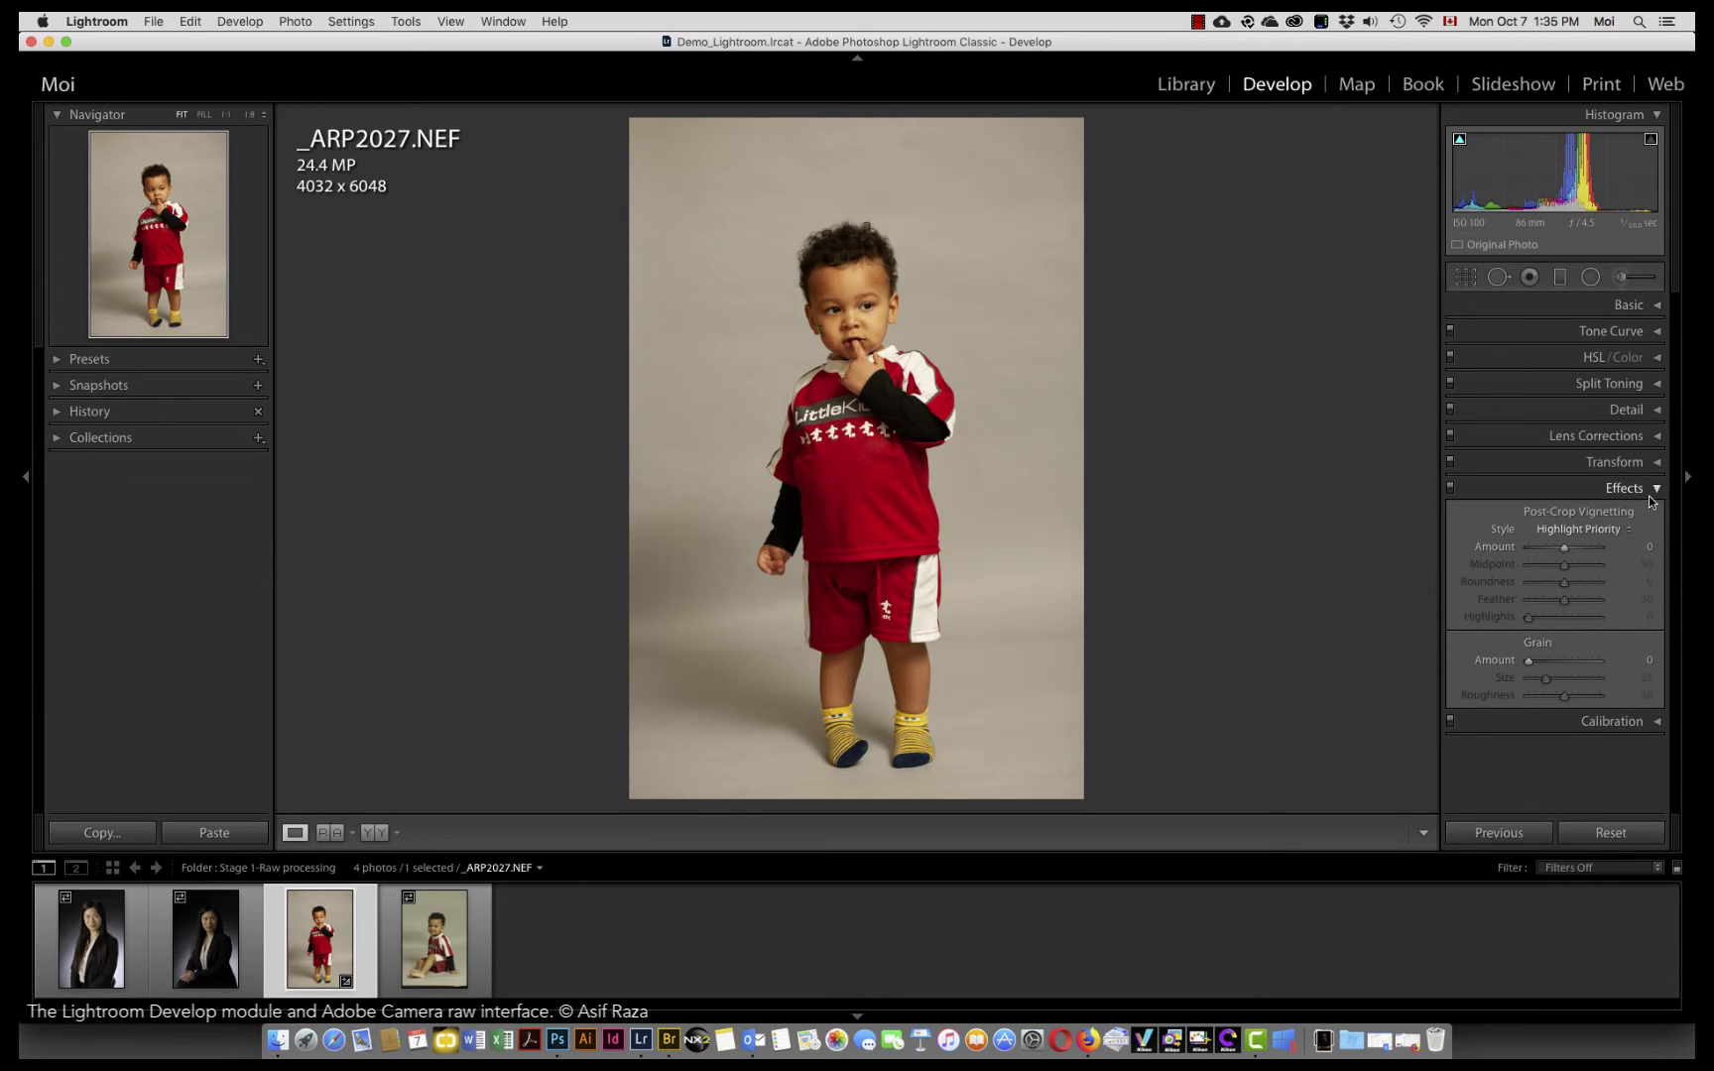
click(1653, 490)
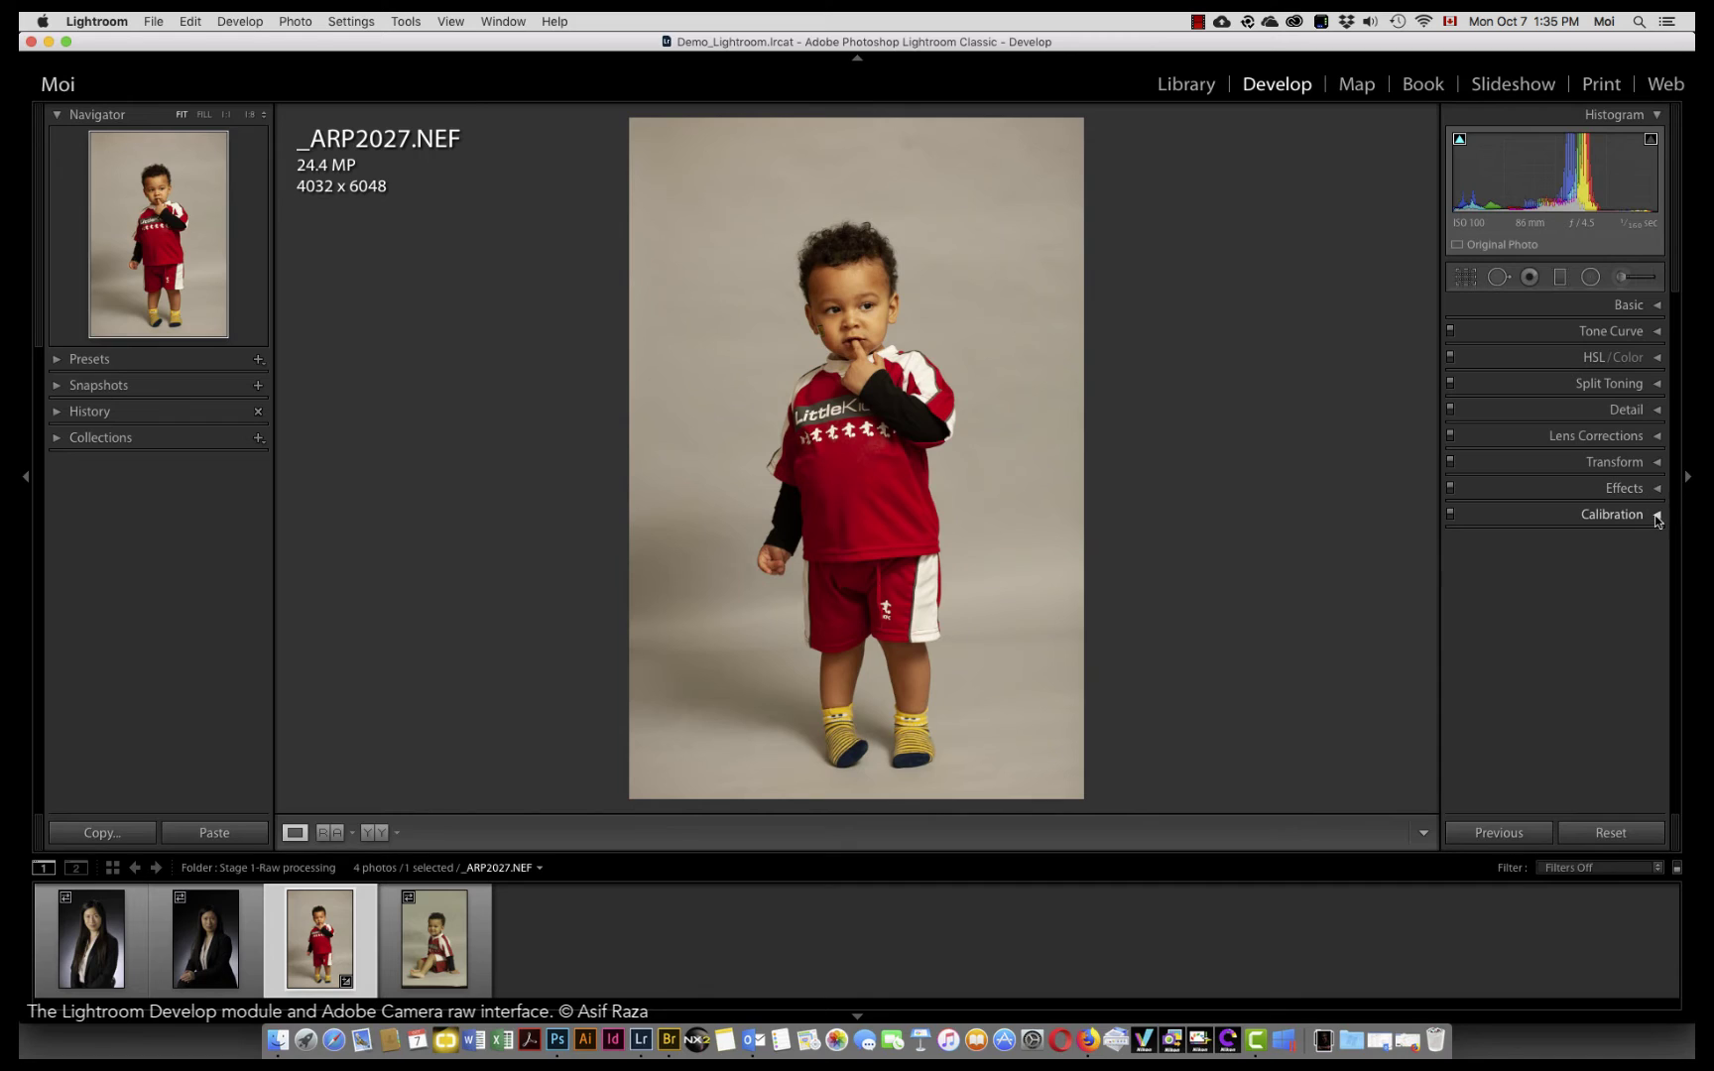
click(1656, 515)
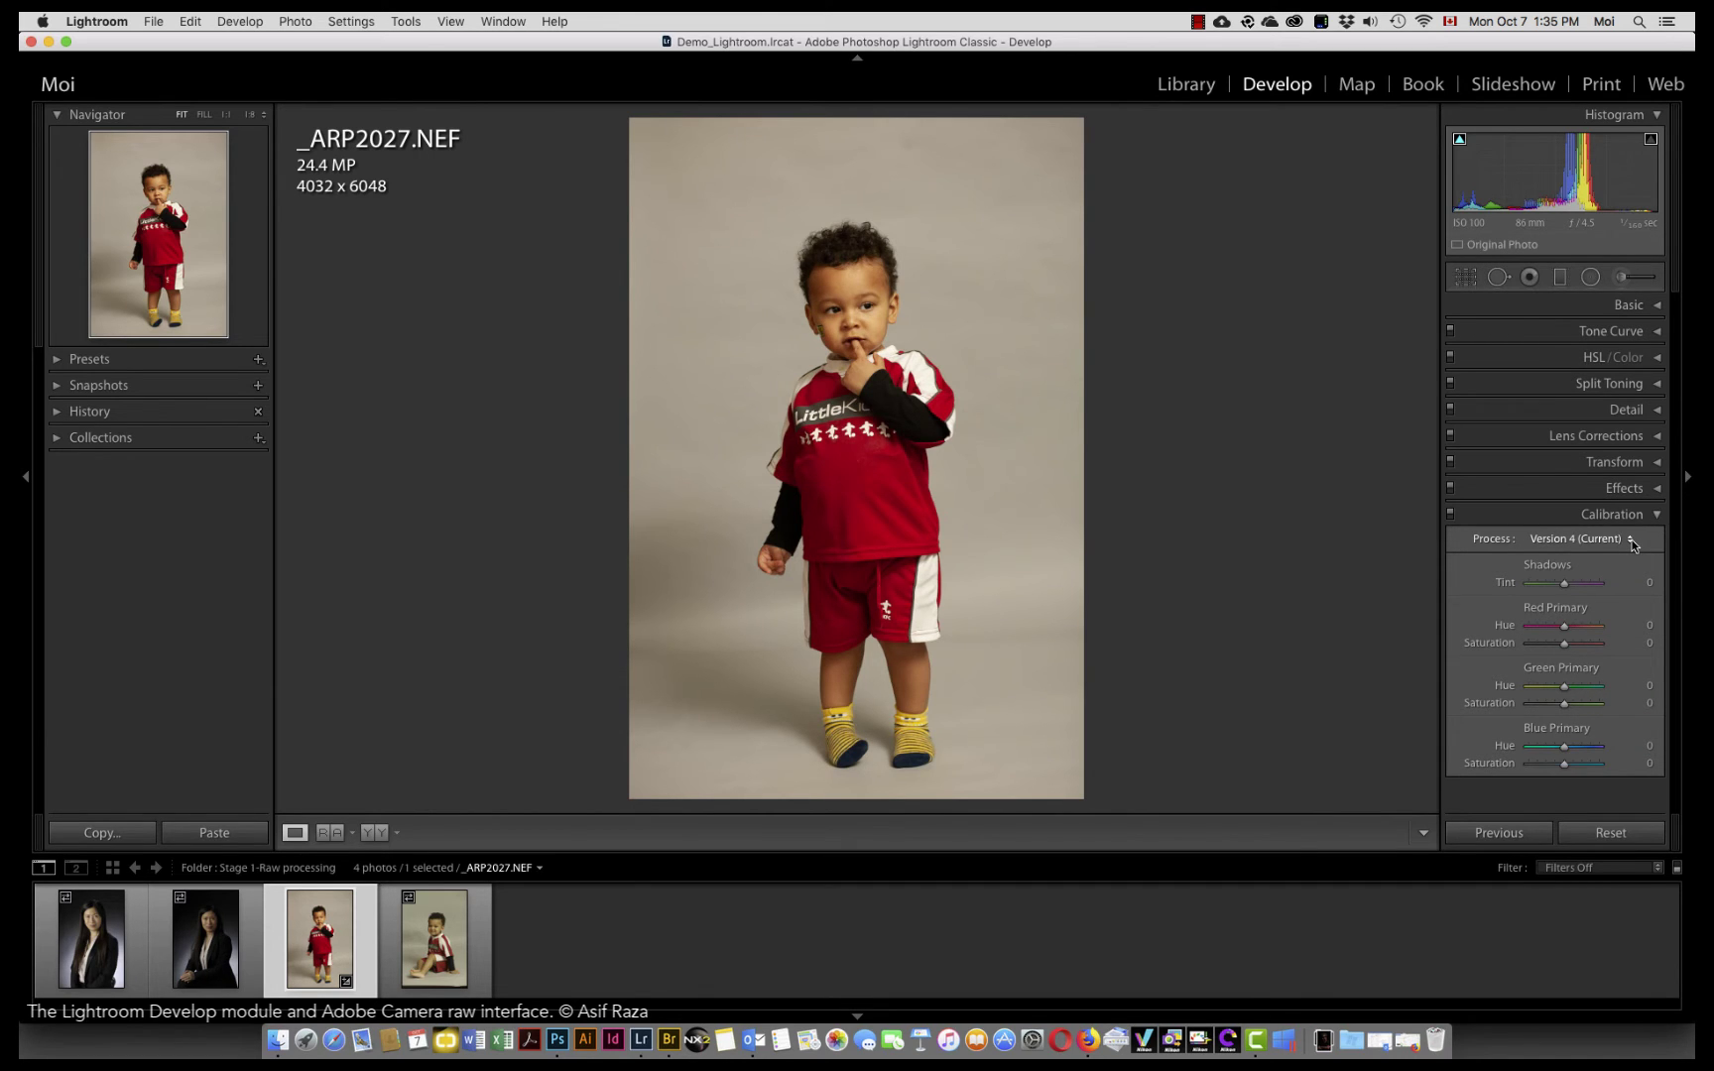
click(1631, 541)
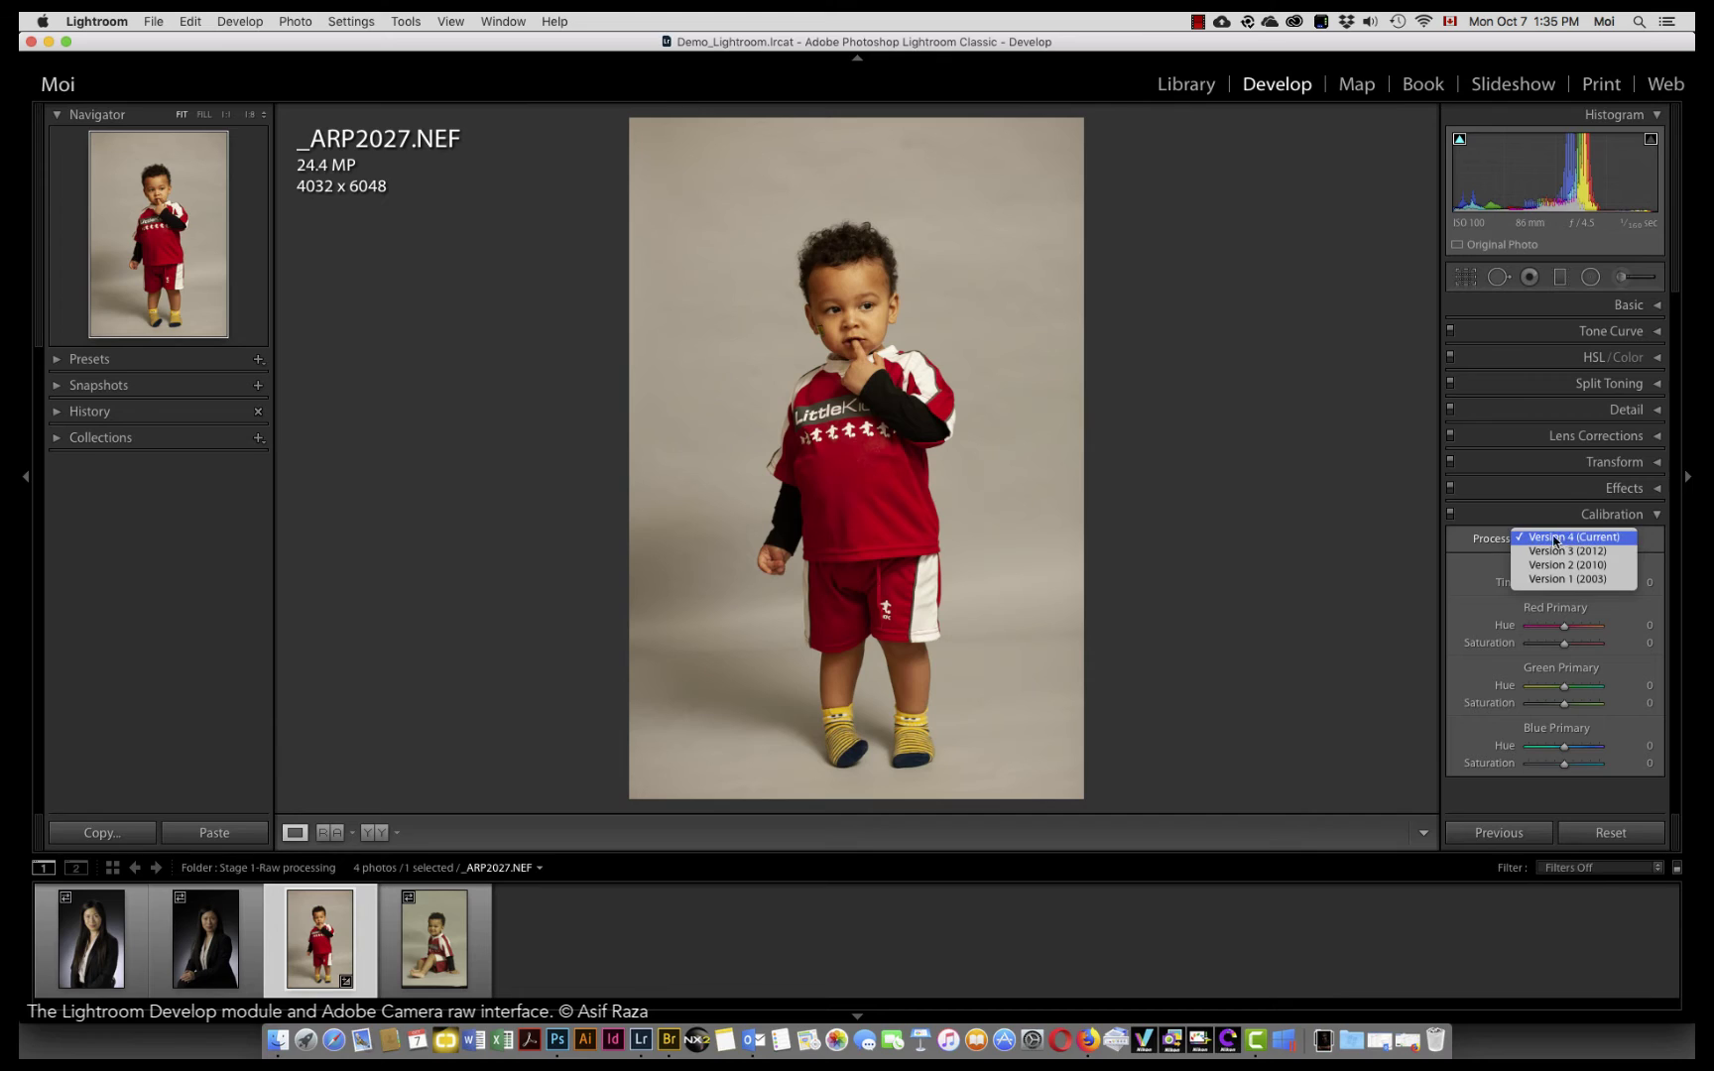
click(1483, 542)
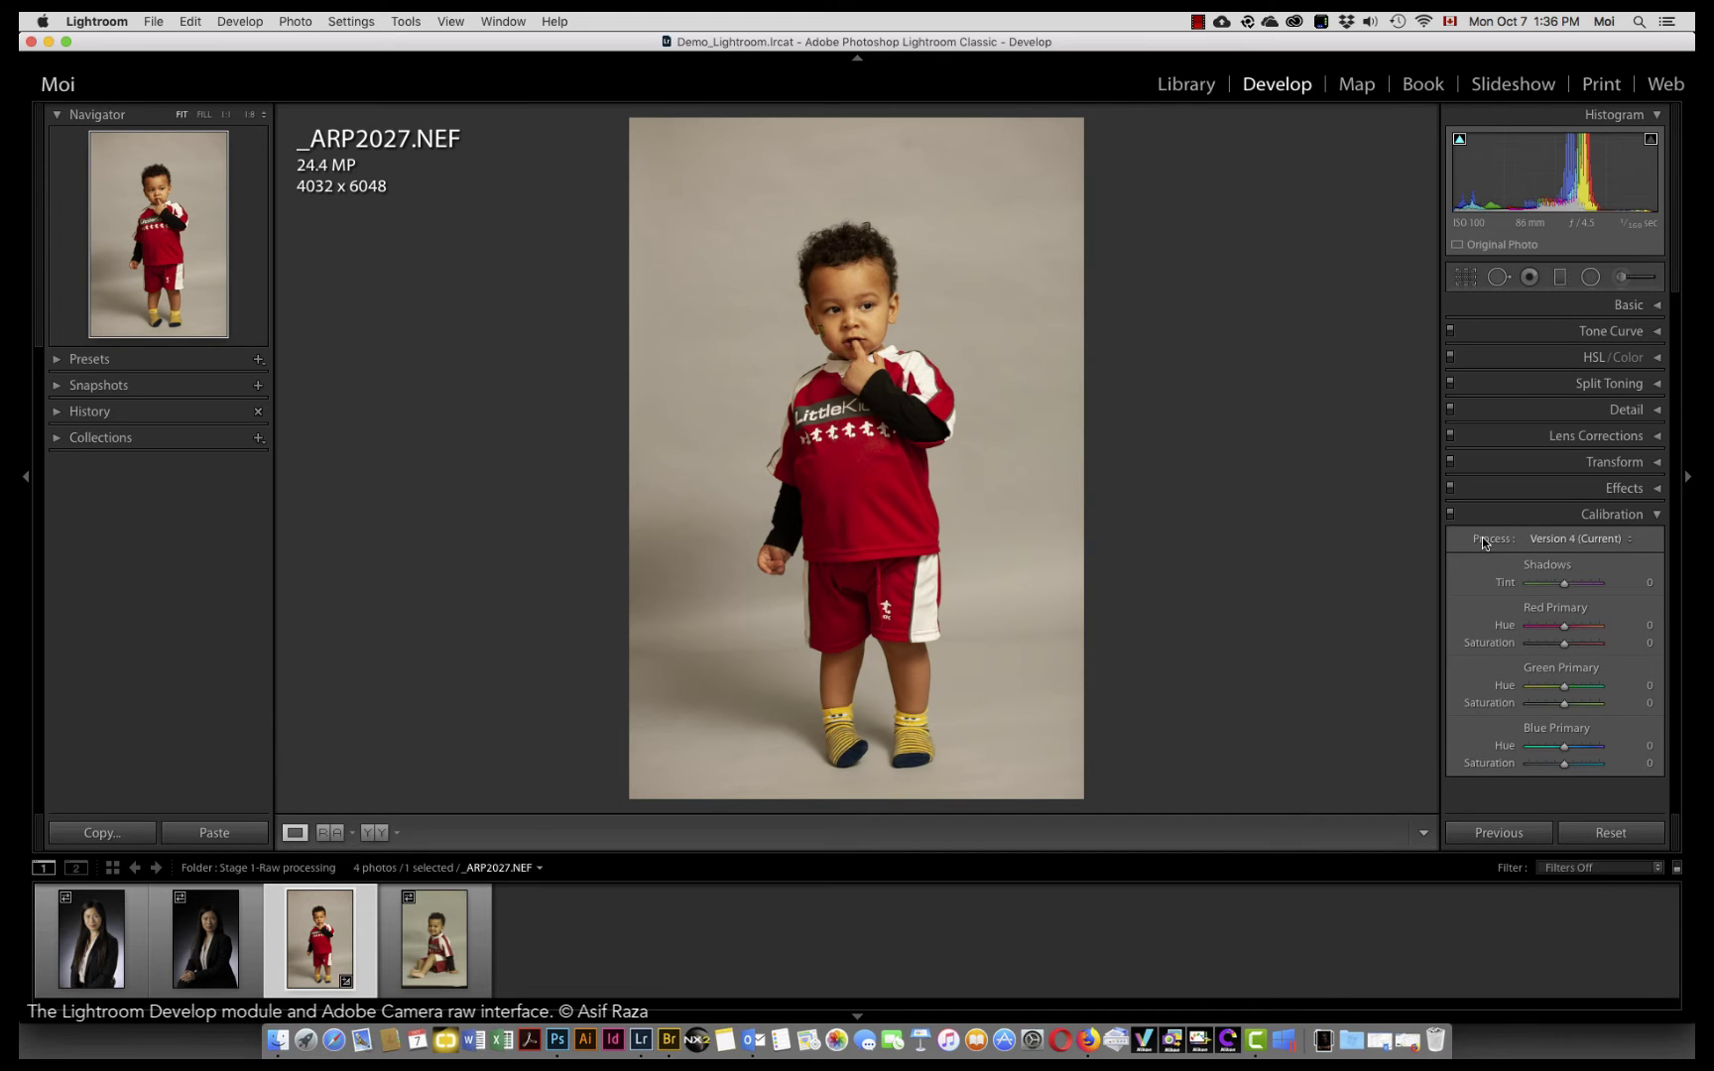
click(1611, 513)
Browse the Color, Creative and B&W preset groups, previewing their presets on the photo, and collapse the Presets section.
click(56, 360)
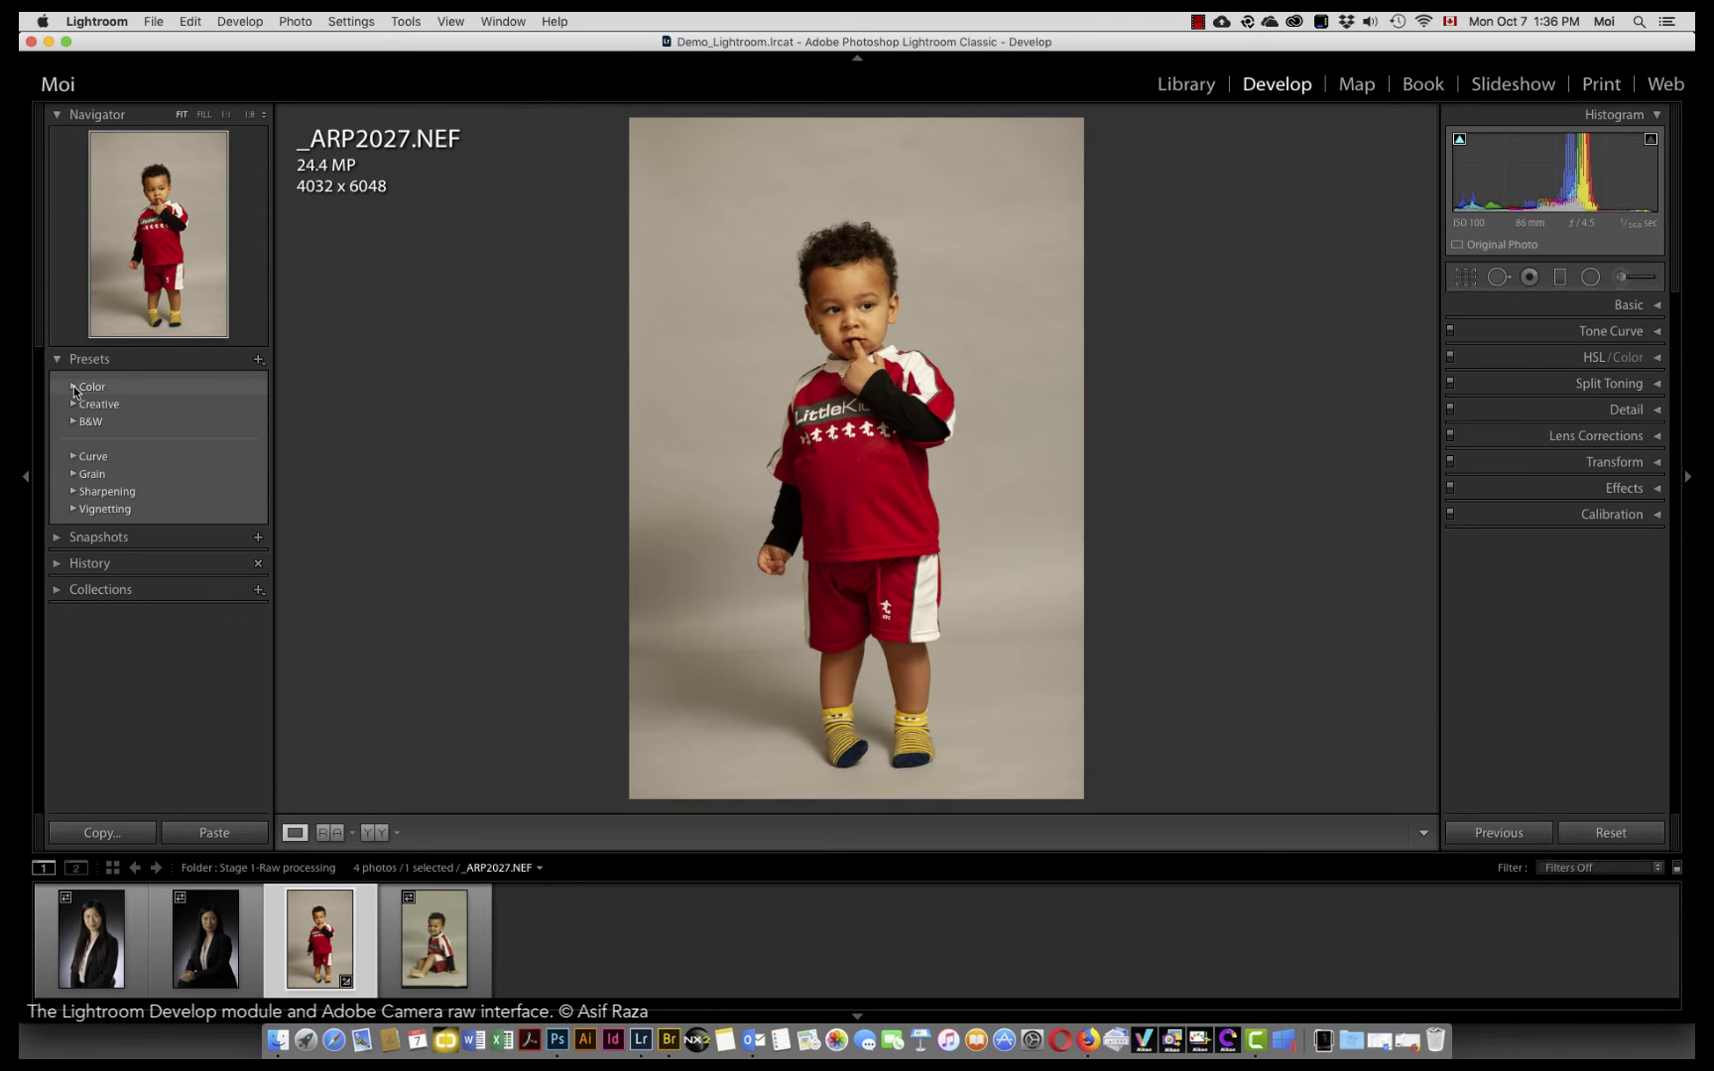
click(72, 386)
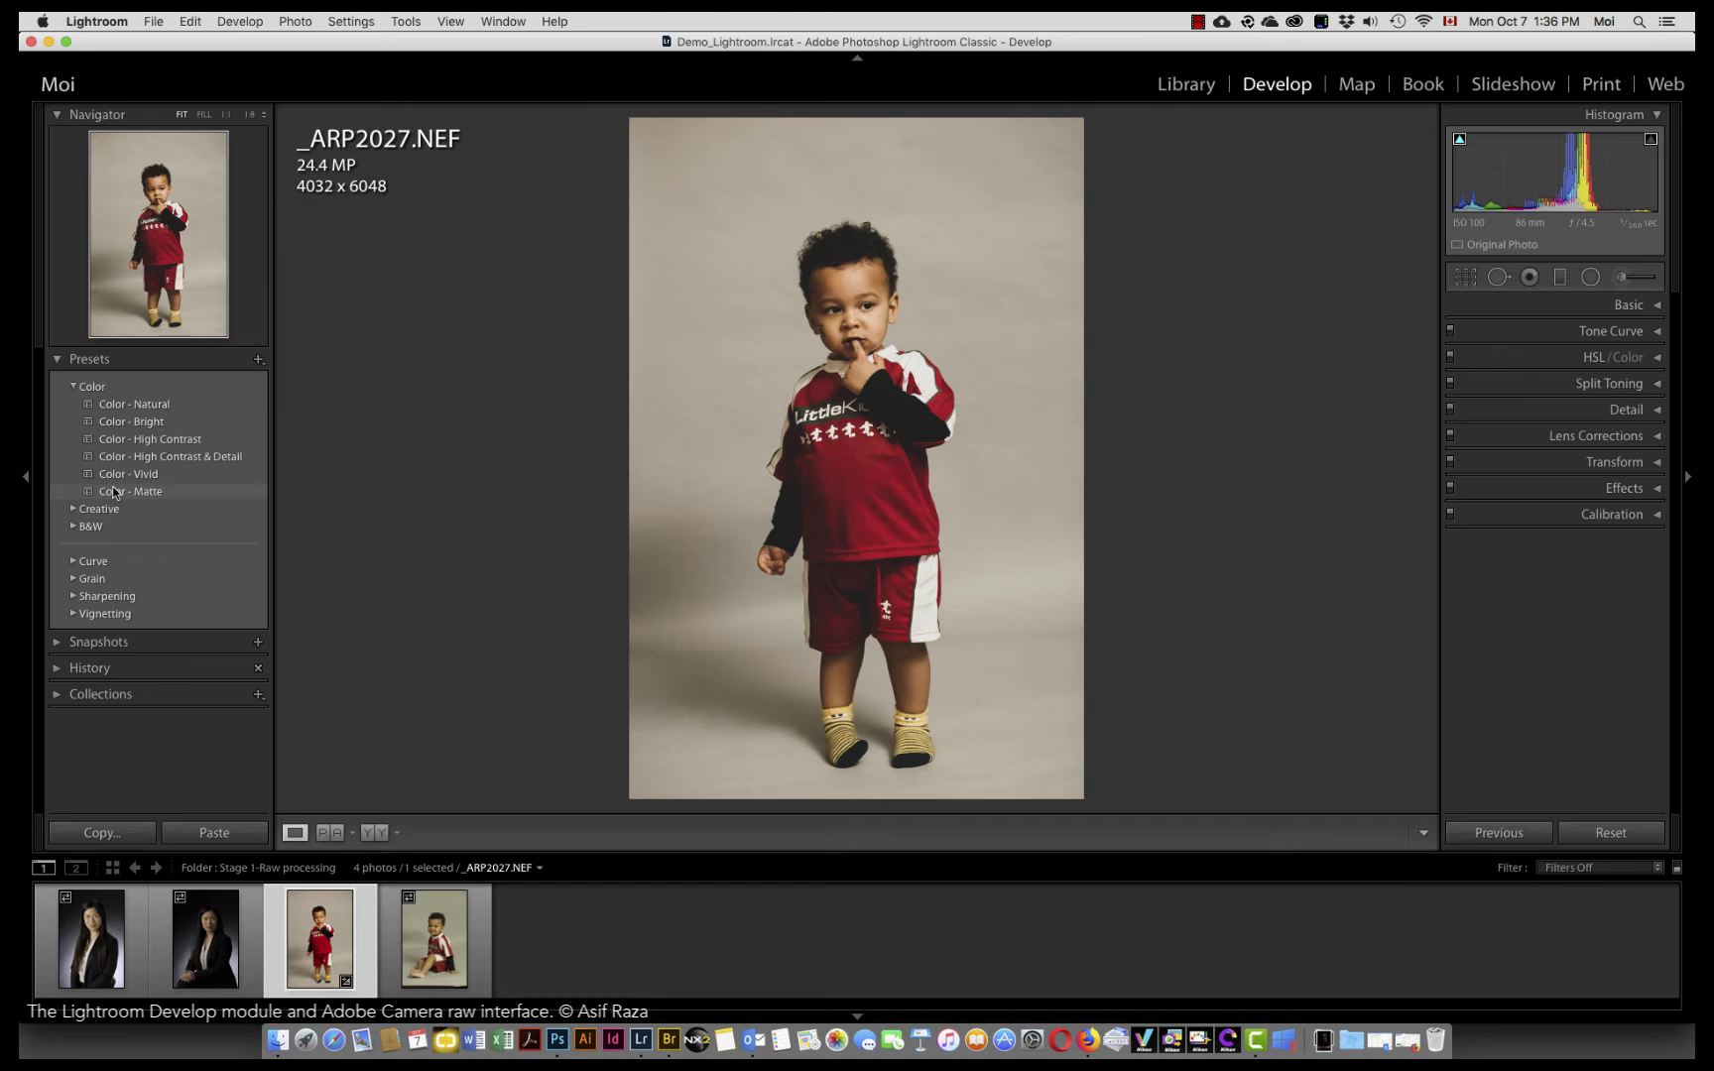
click(72, 385)
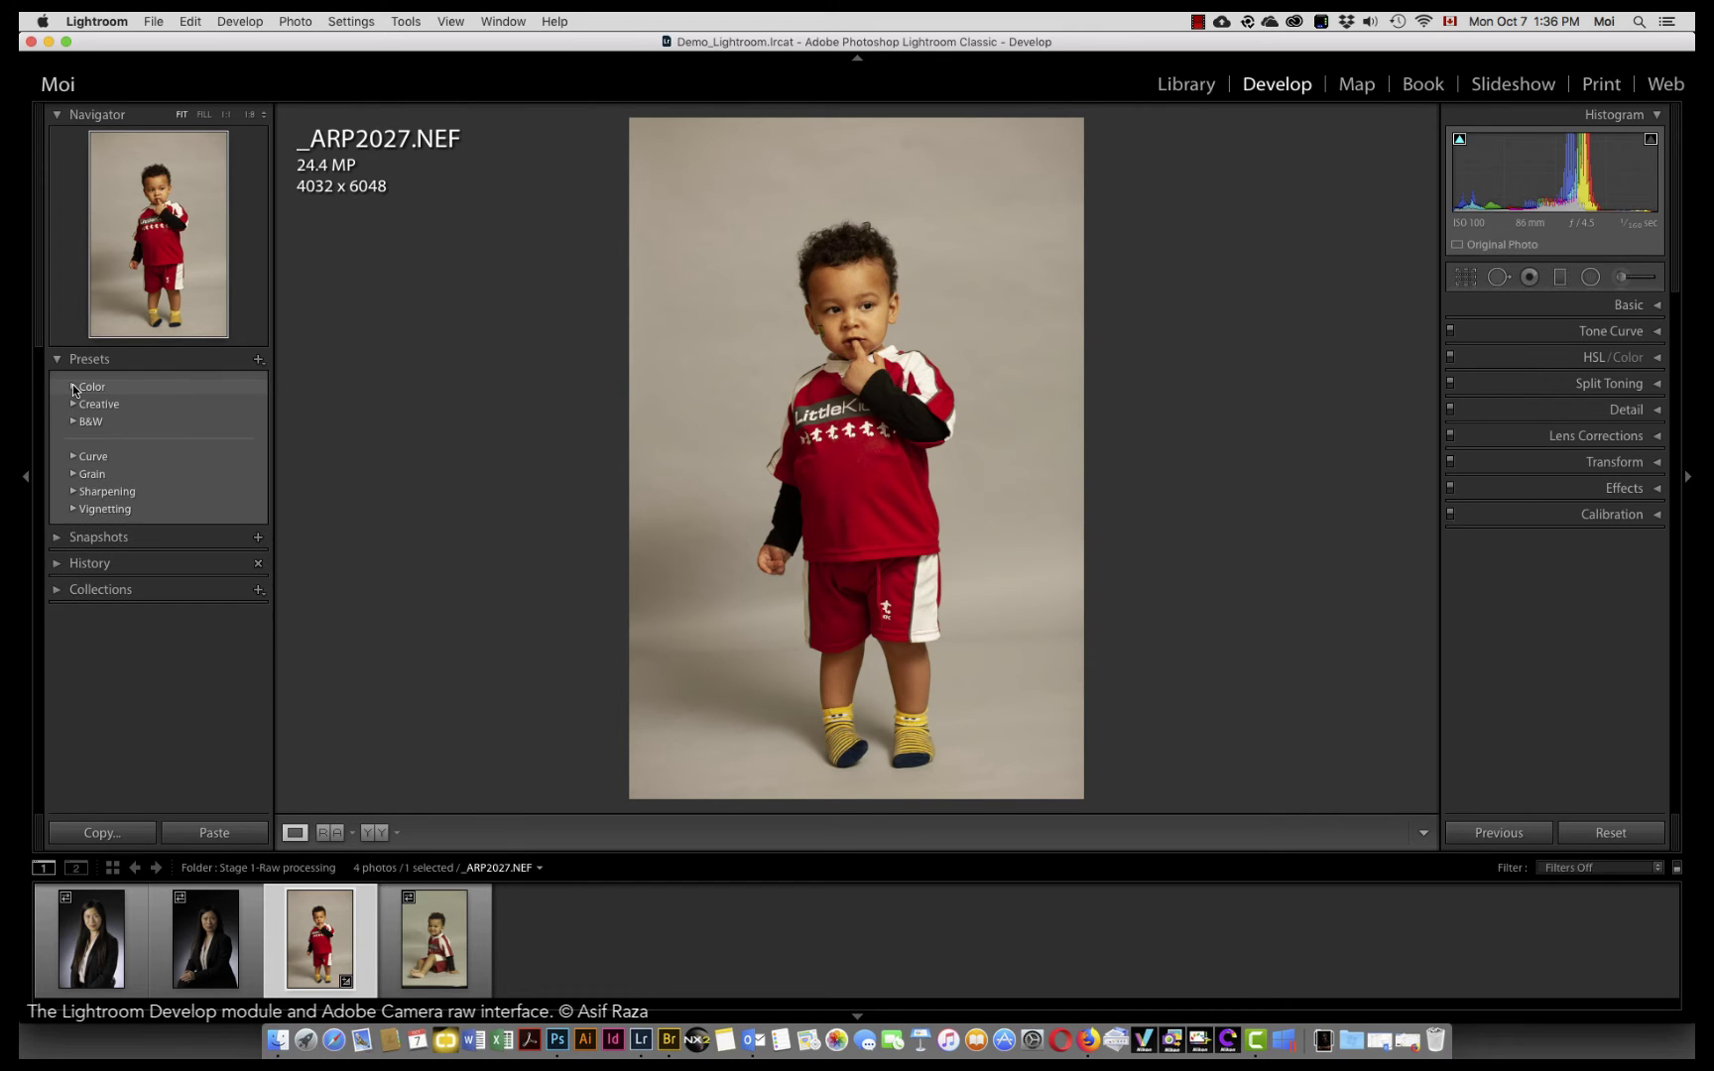
click(72, 403)
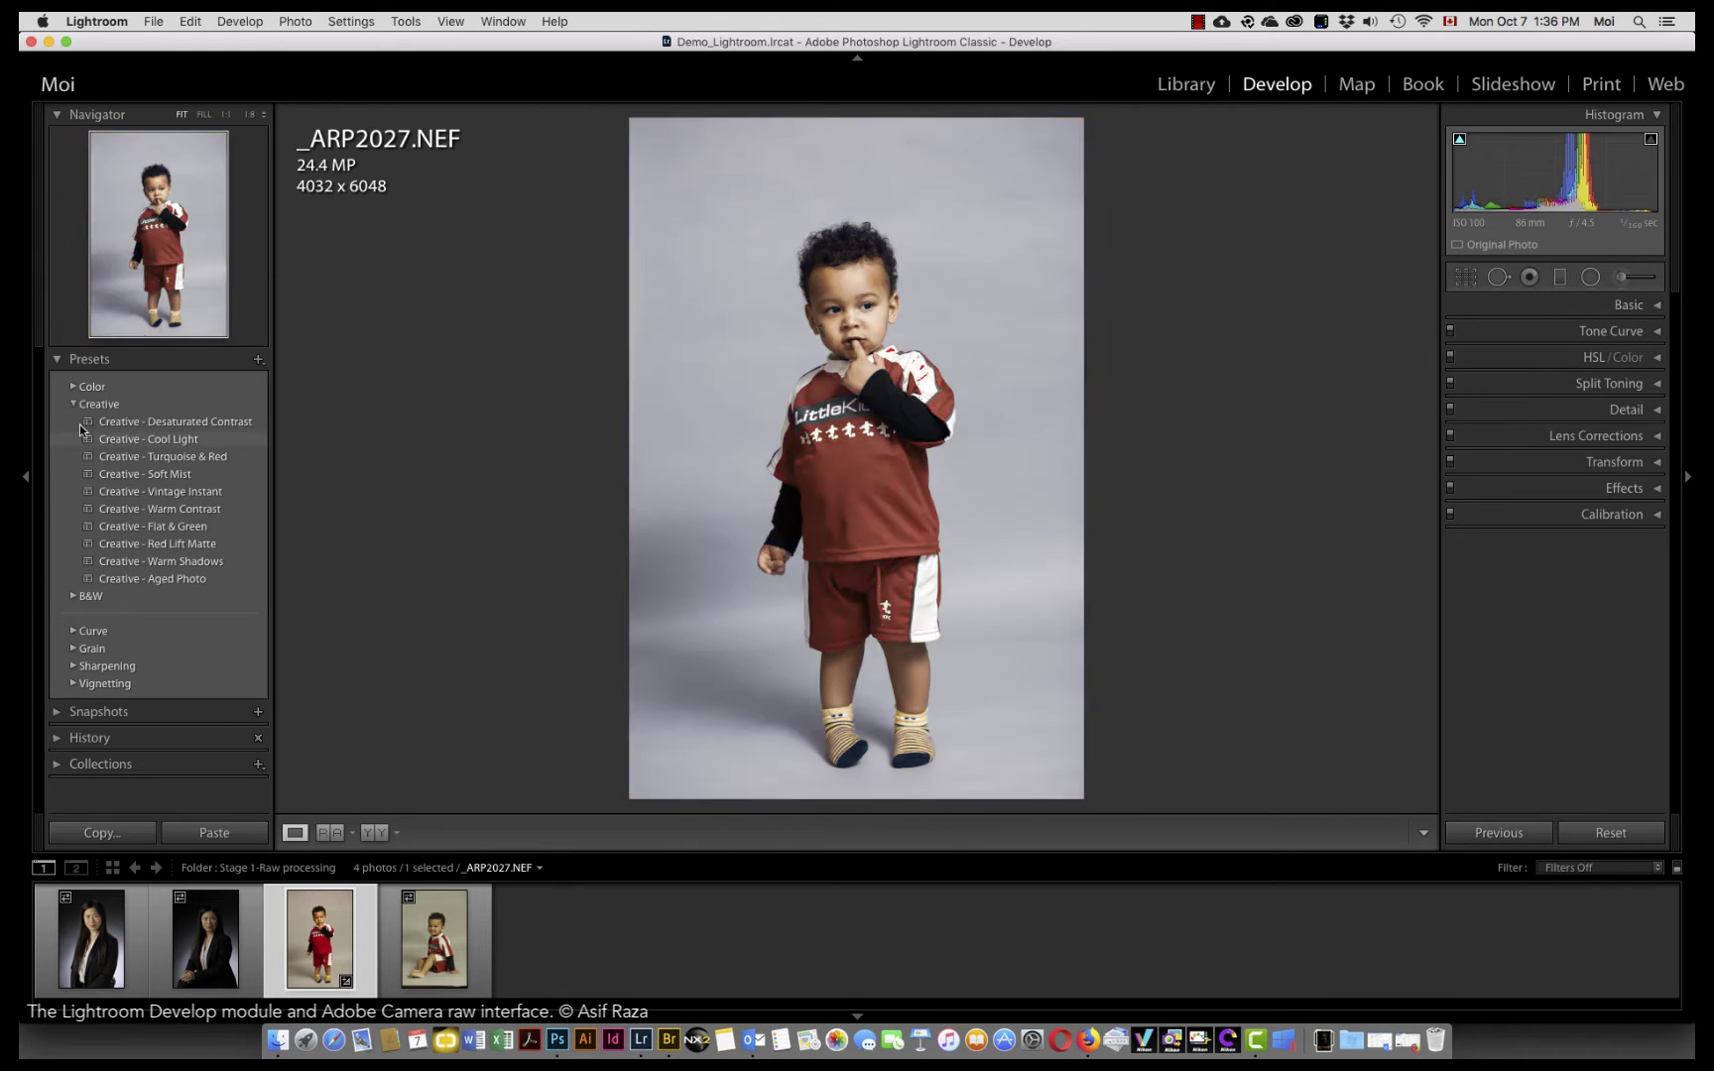
click(71, 400)
click(71, 420)
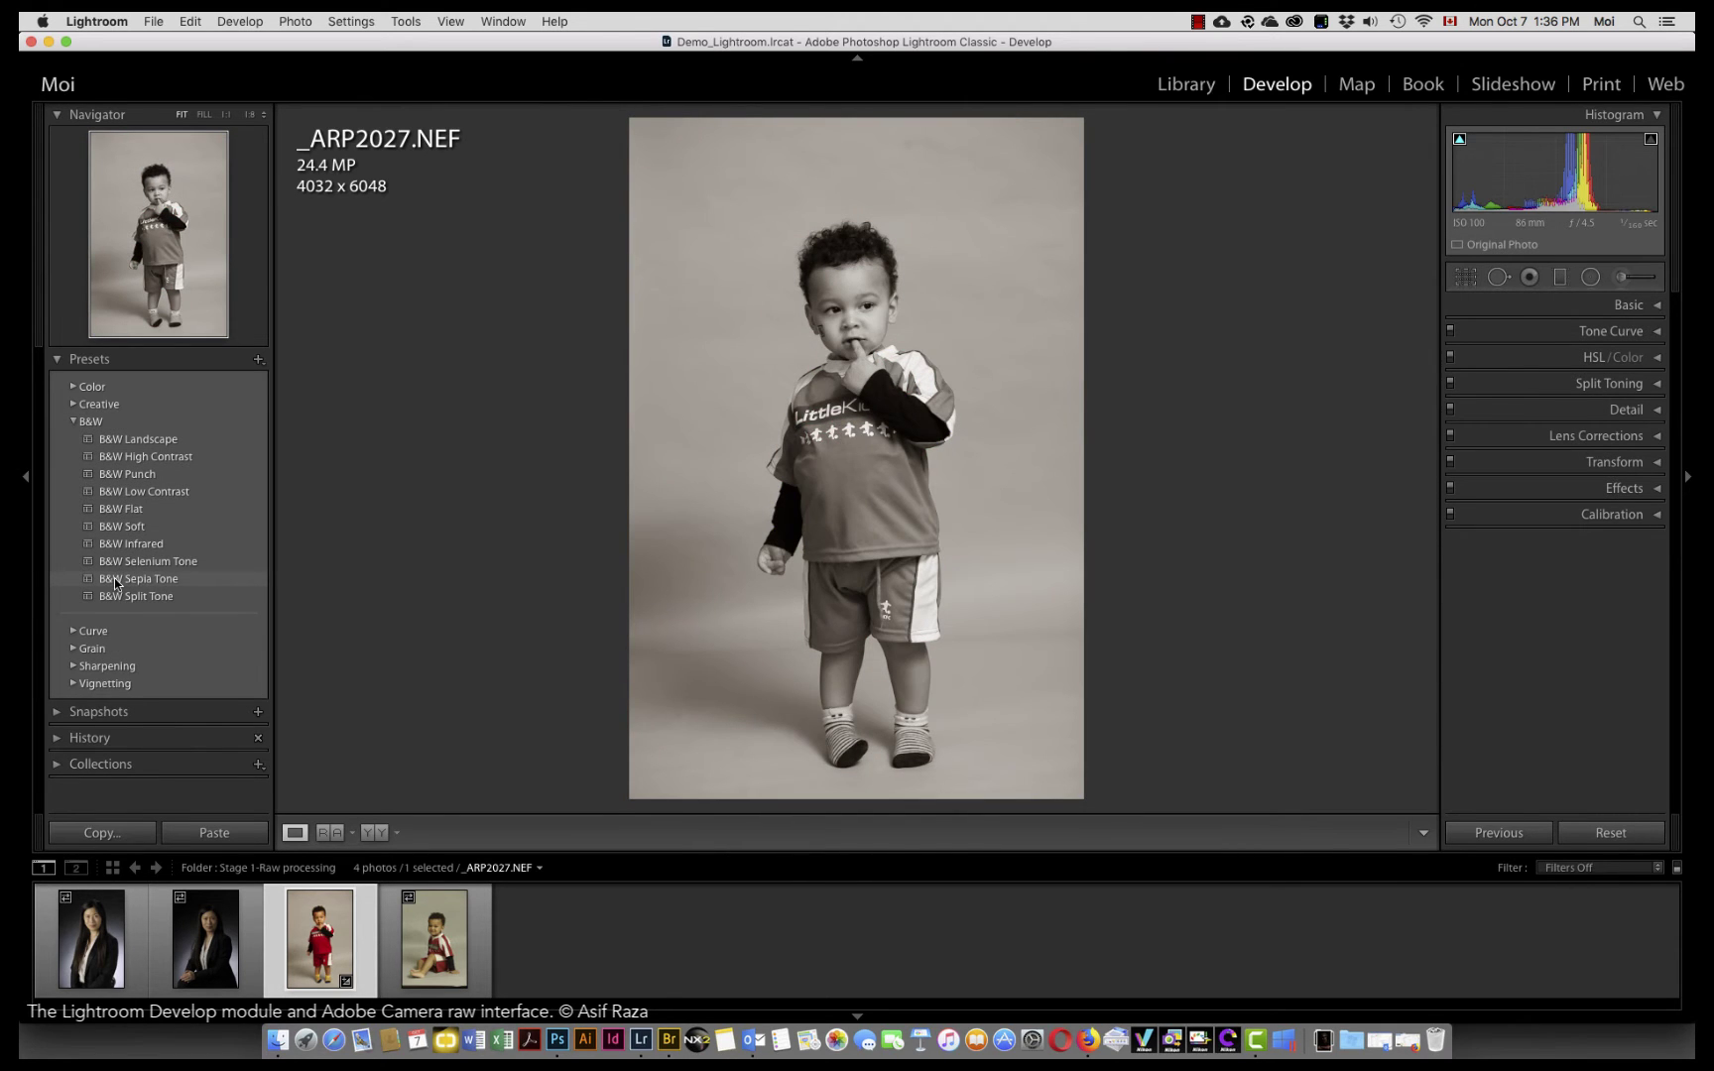
click(71, 420)
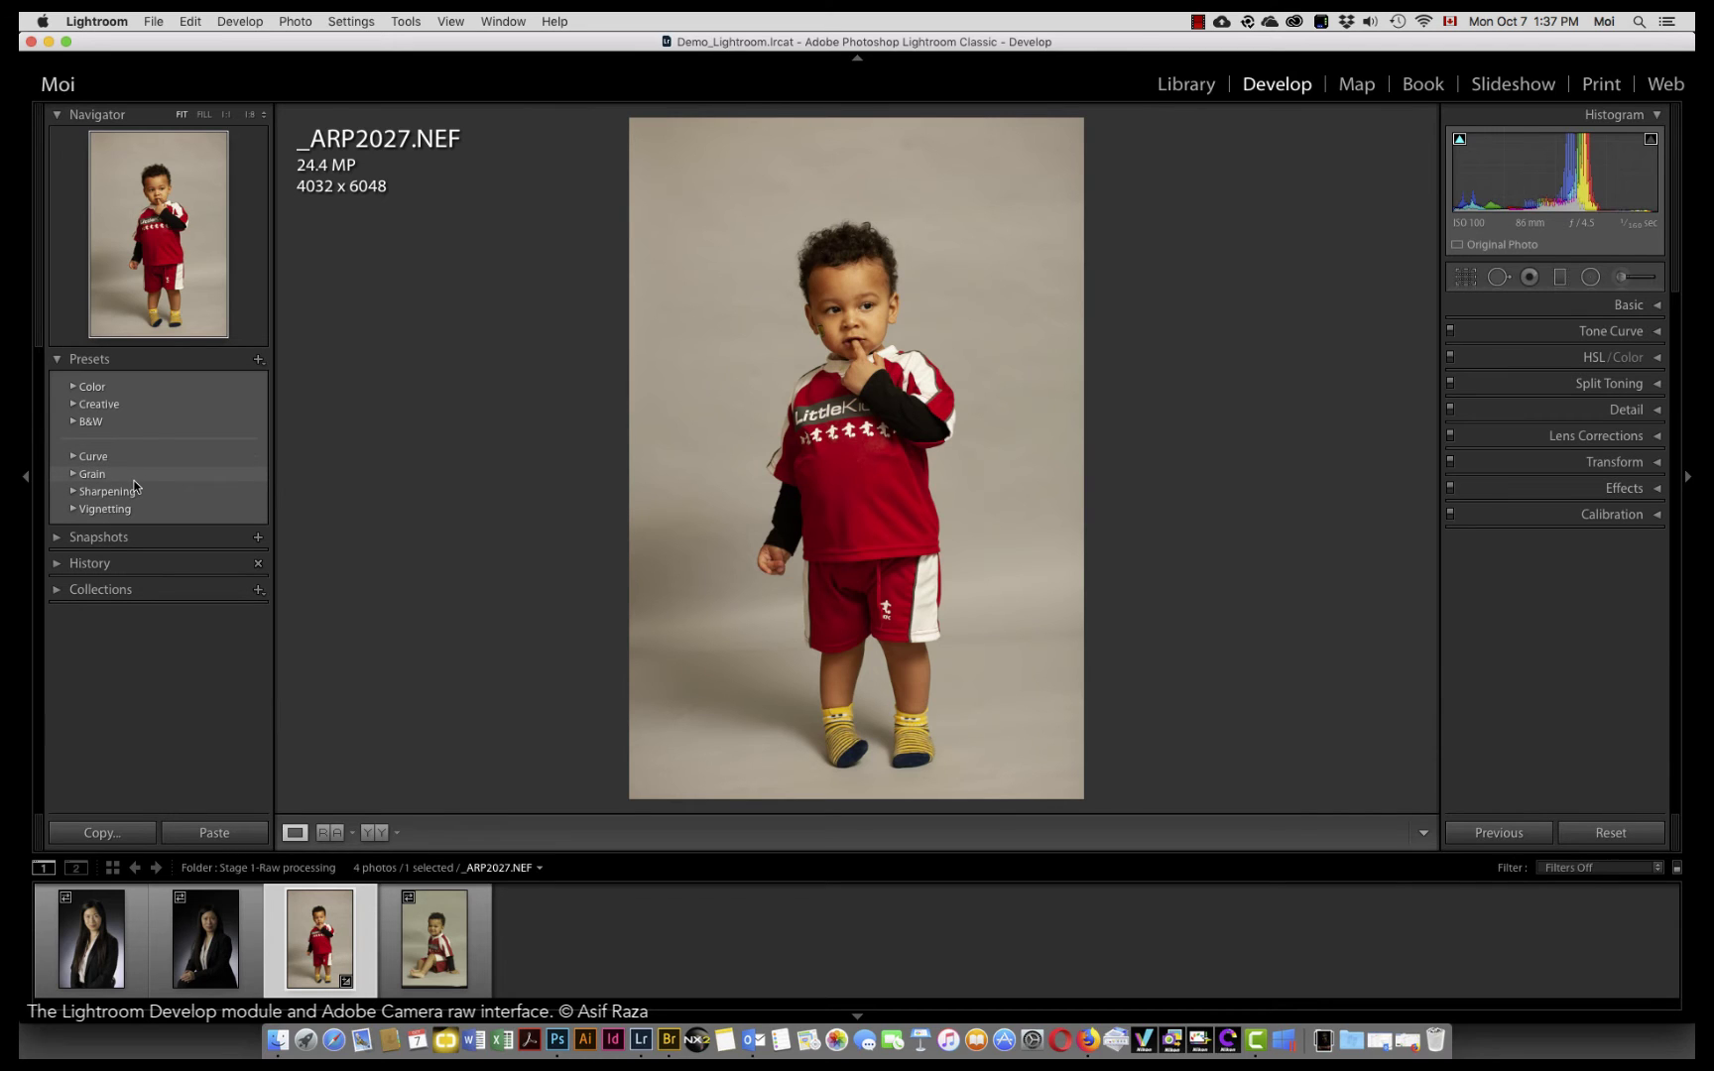
click(56, 359)
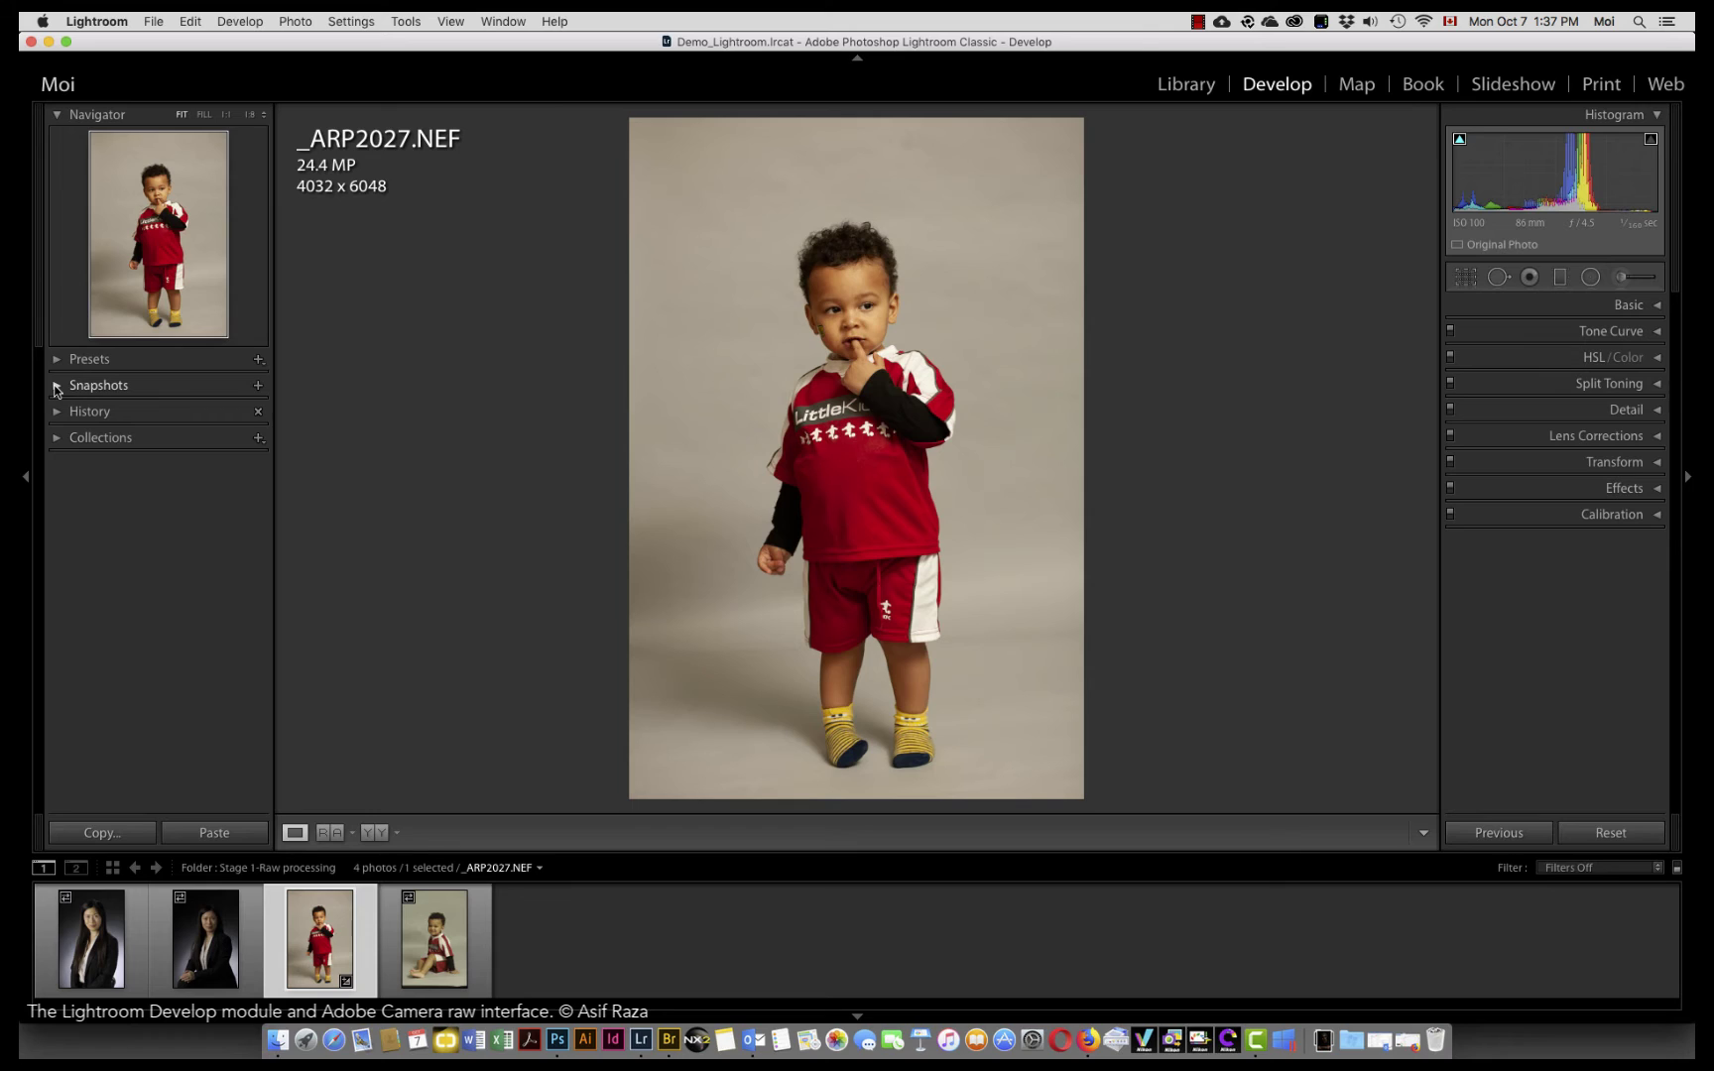
Review the Snapshots, History and Collections sections, collapsing Snapshots and History after viewing and leaving Collections expanded.
click(56, 387)
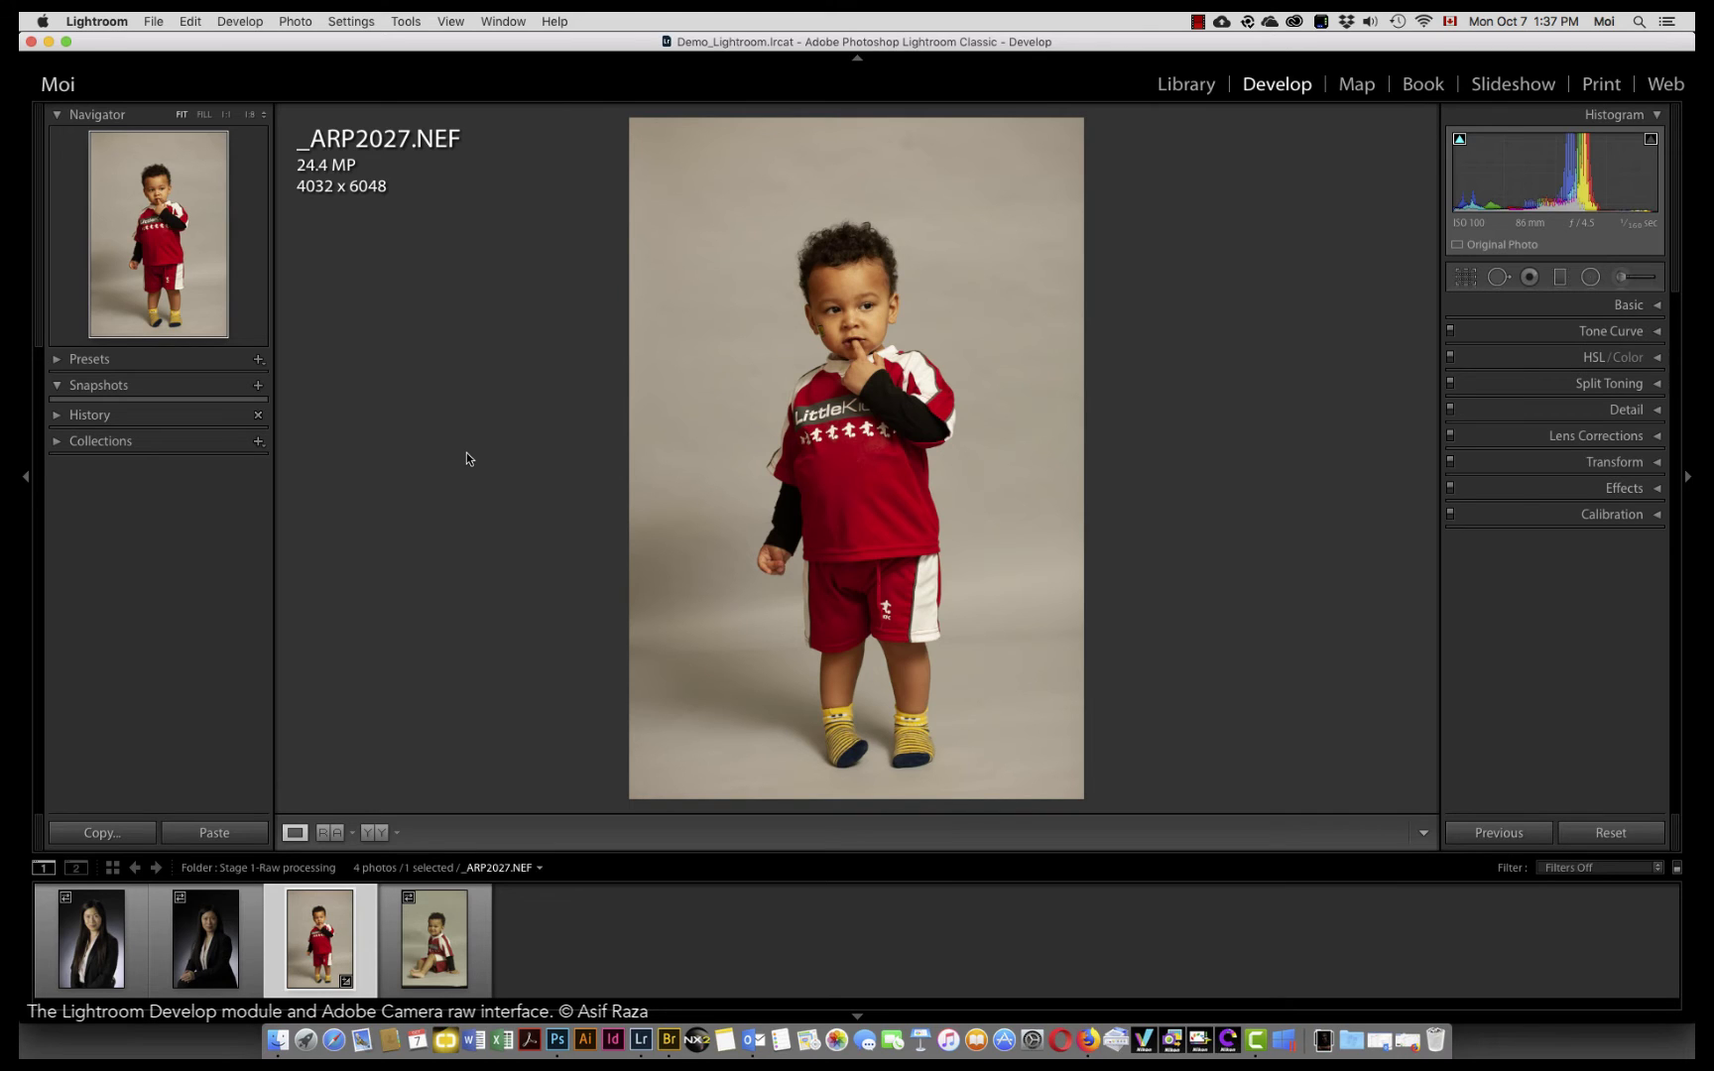
click(61, 387)
click(58, 413)
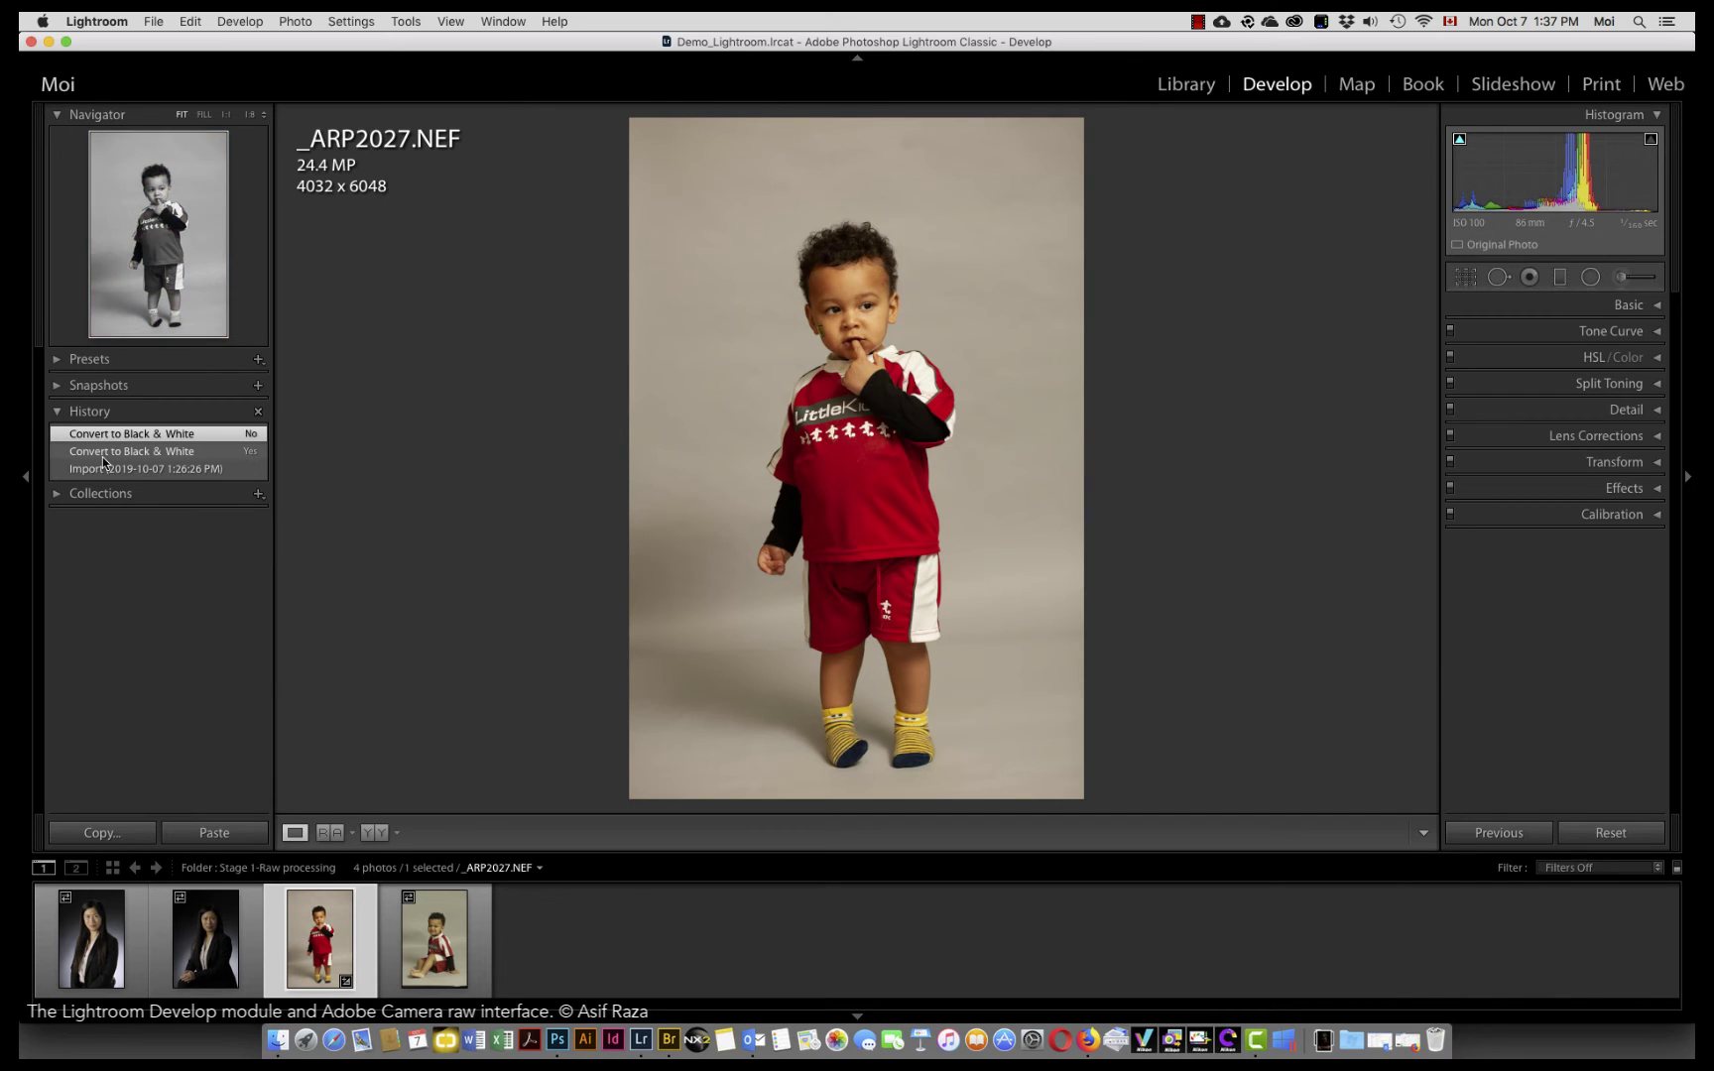
click(57, 411)
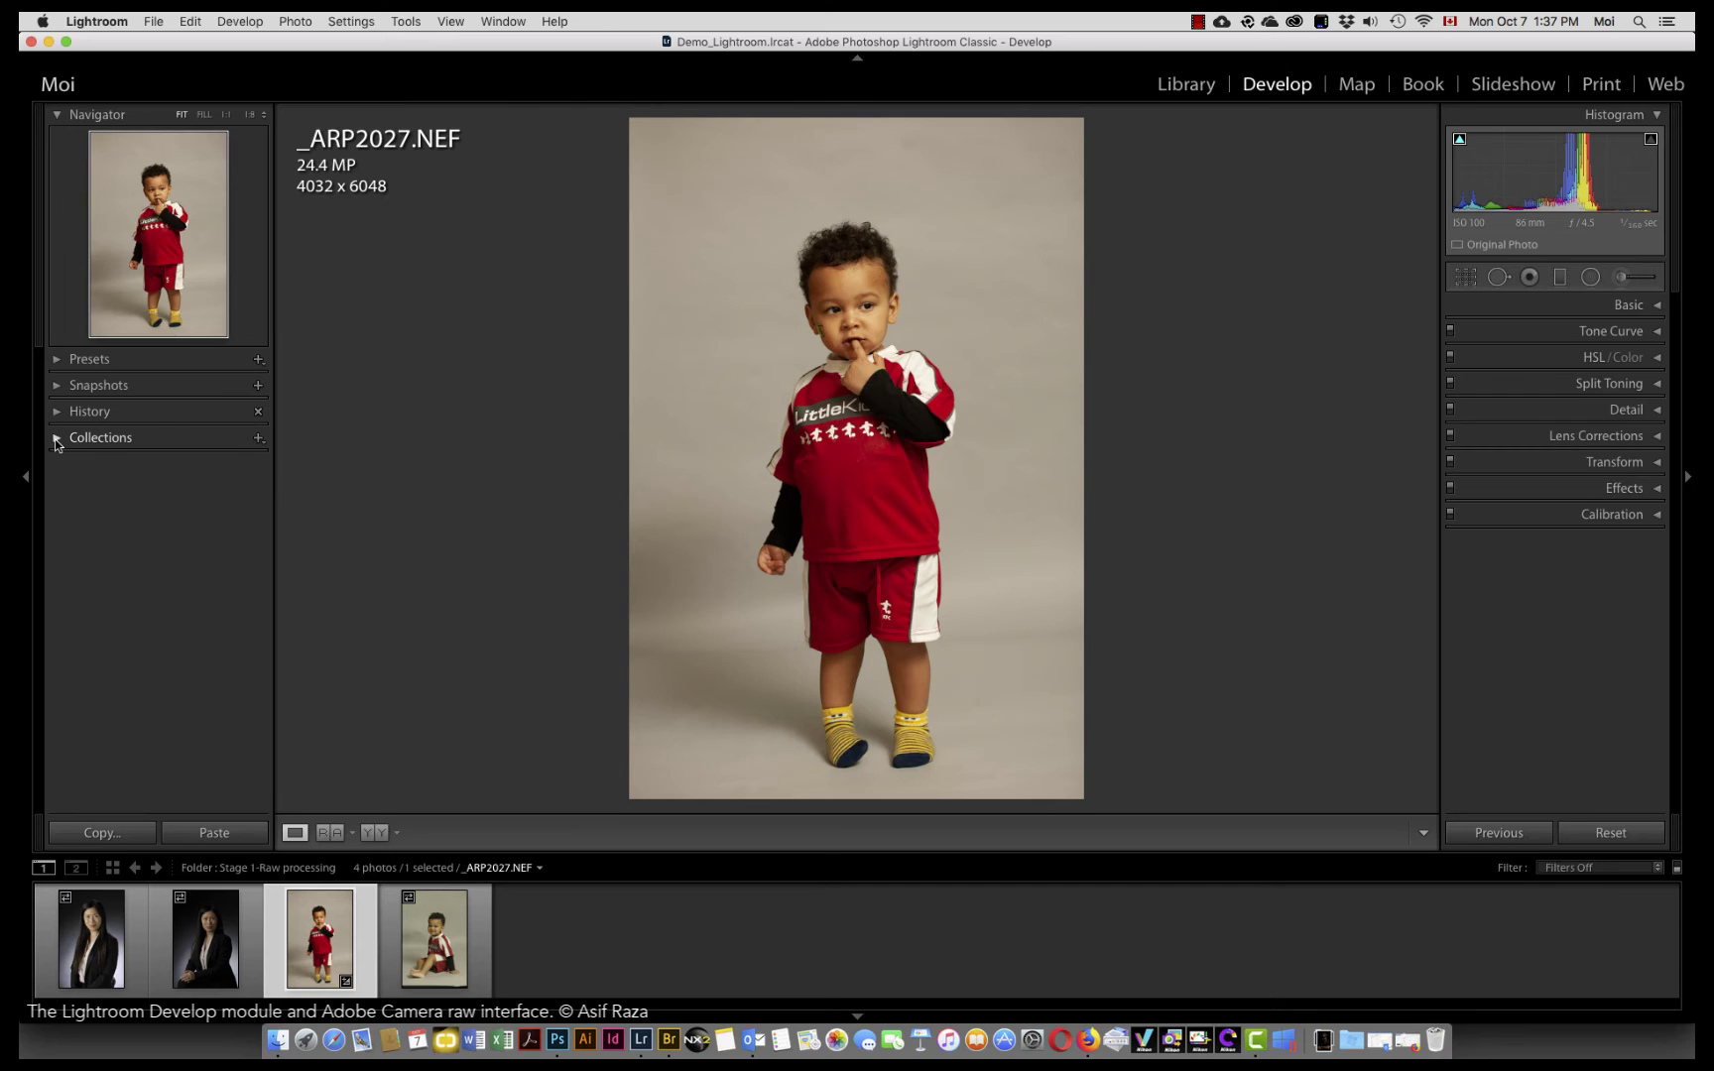
click(56, 440)
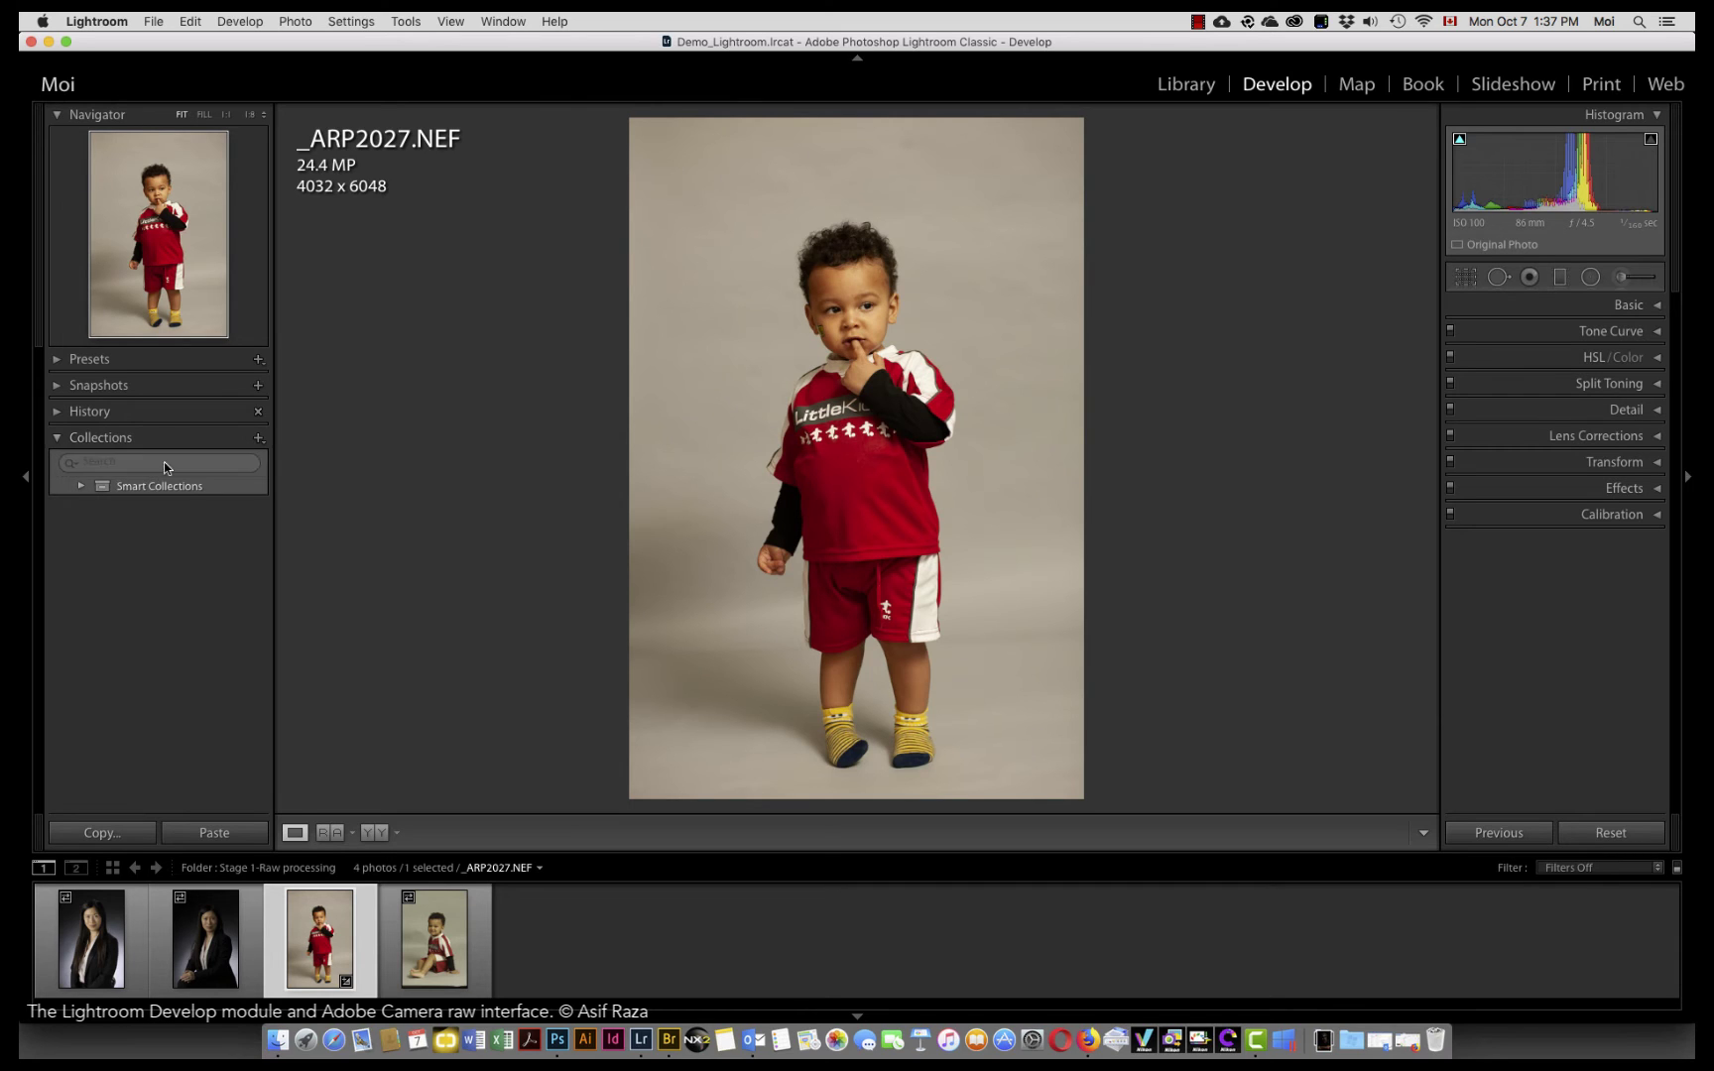
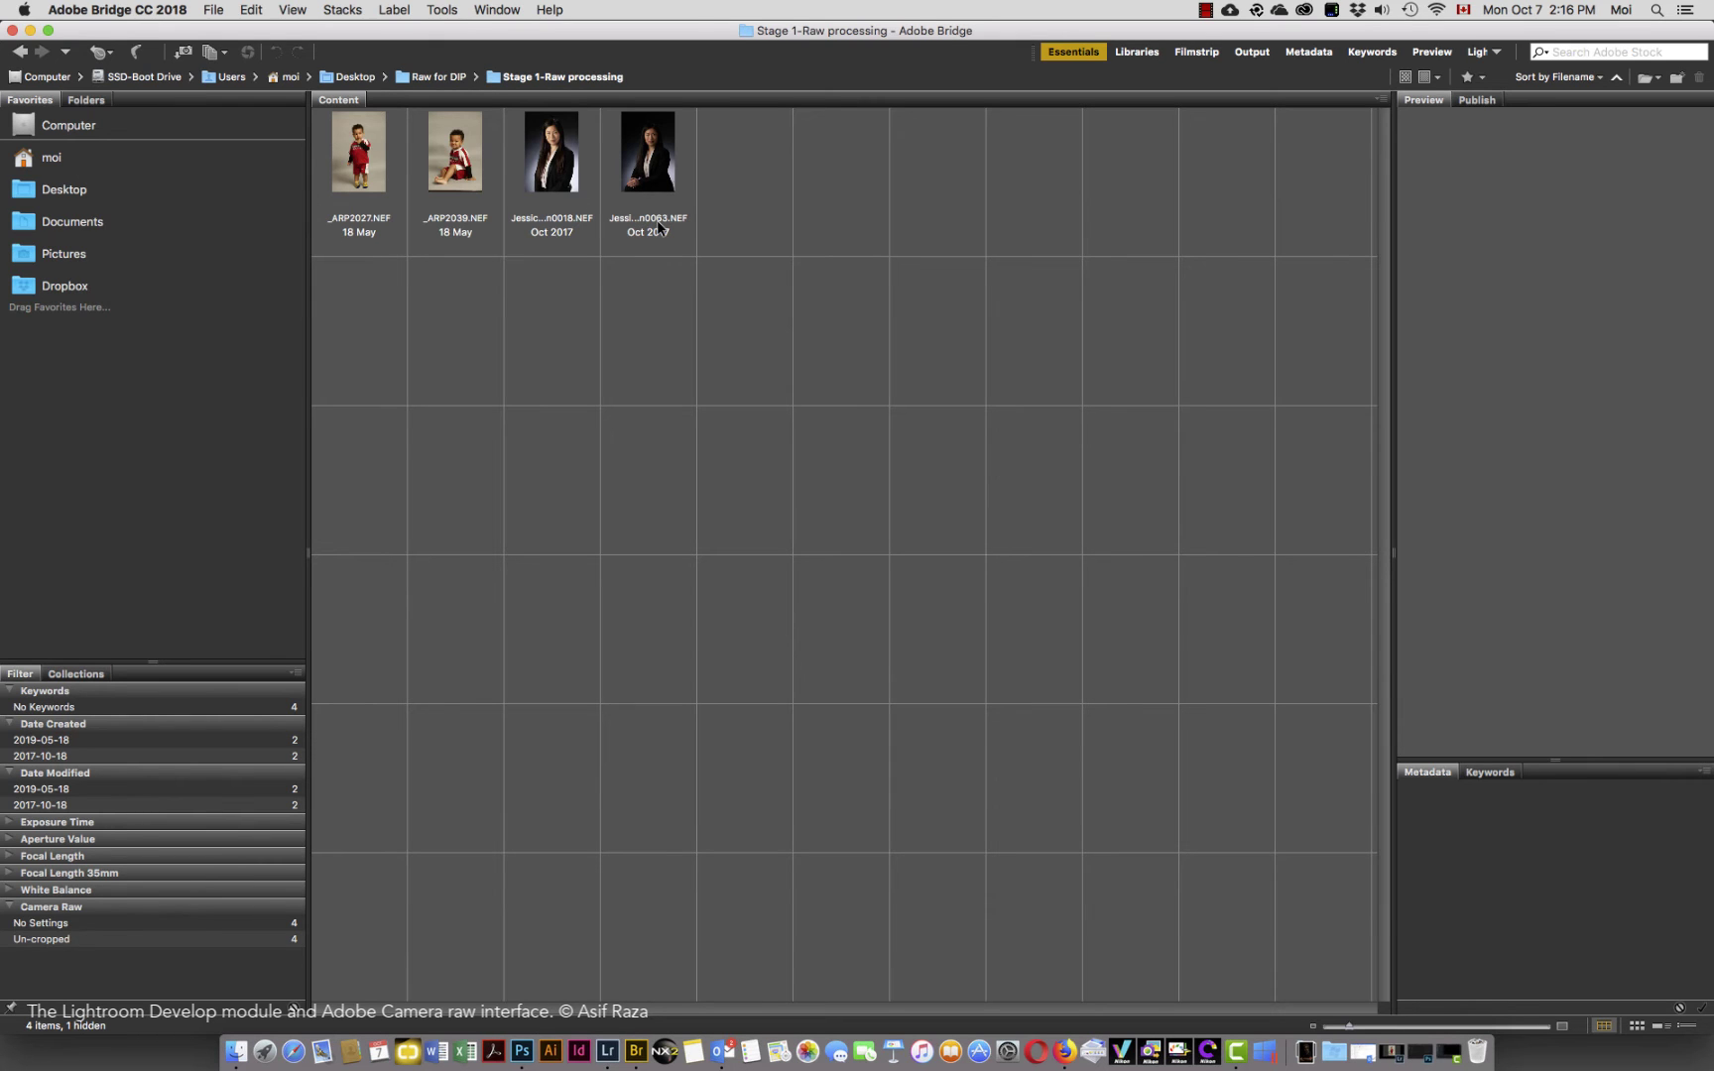
In Adobe Bridge, select all four NEF photos in the Stage 1-Raw processing folder and open them in Camera Raw.
click(646, 173)
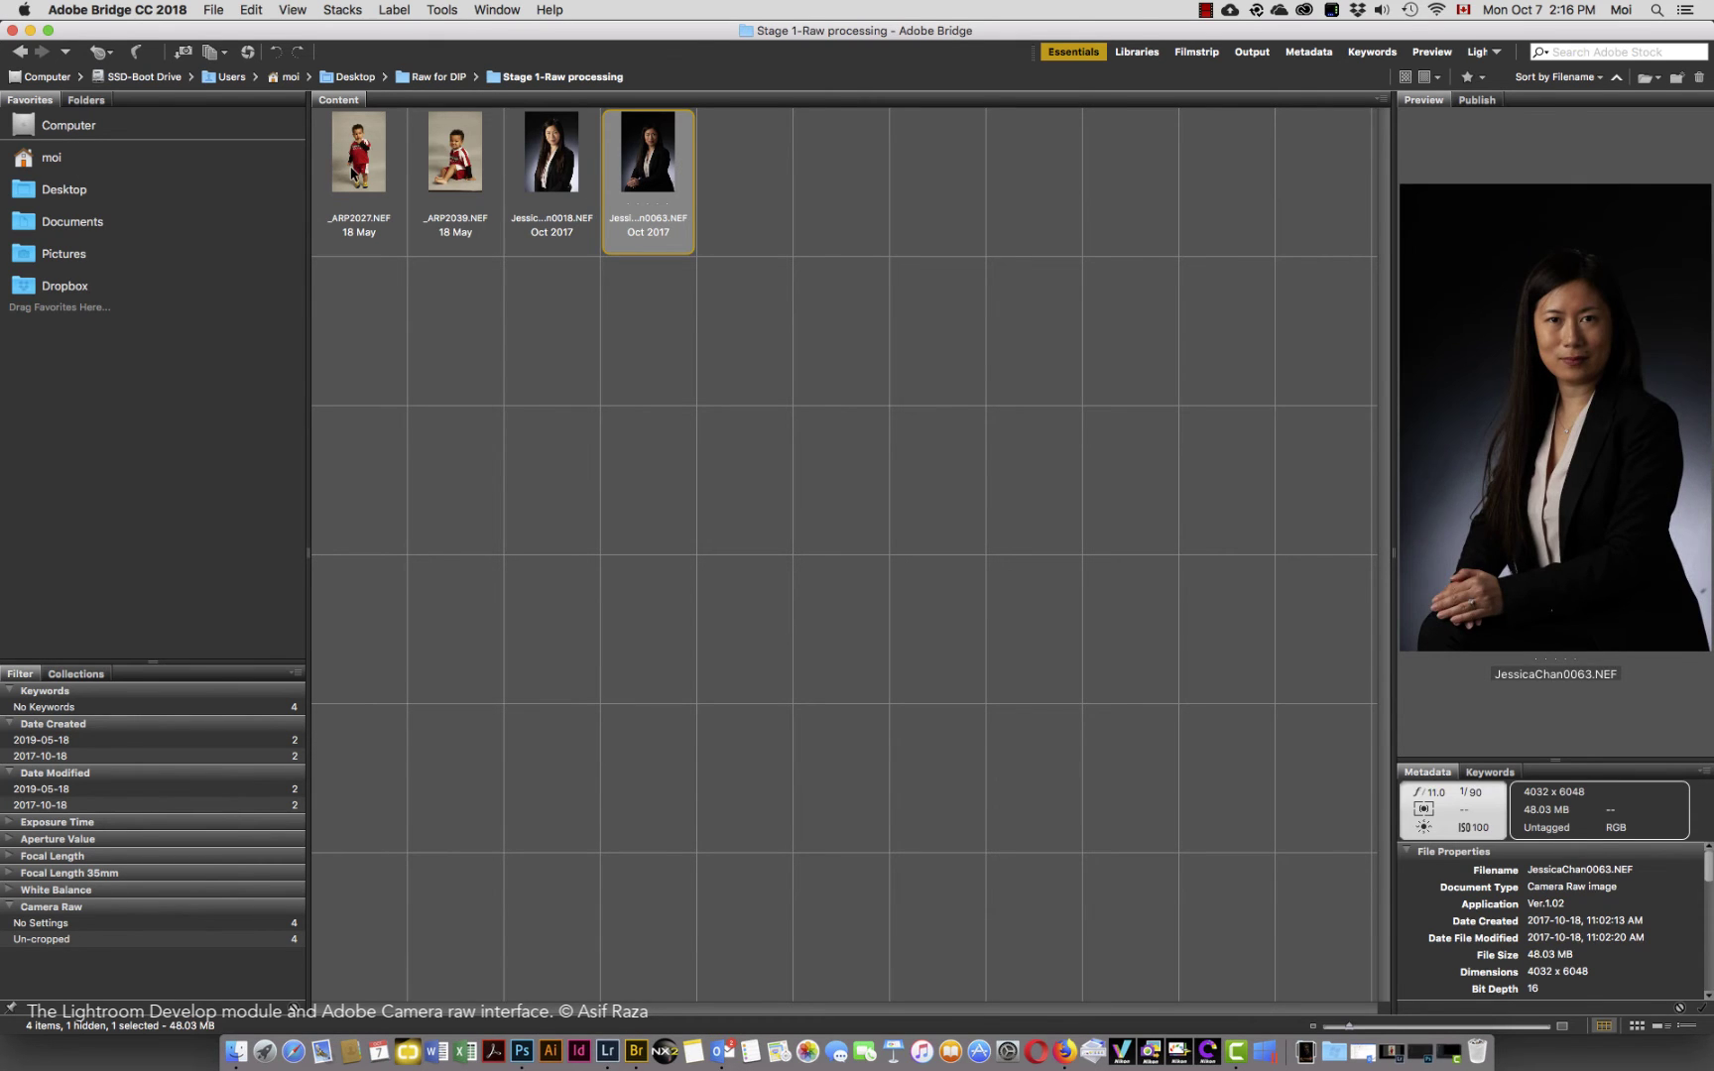
shift+click(353, 173)
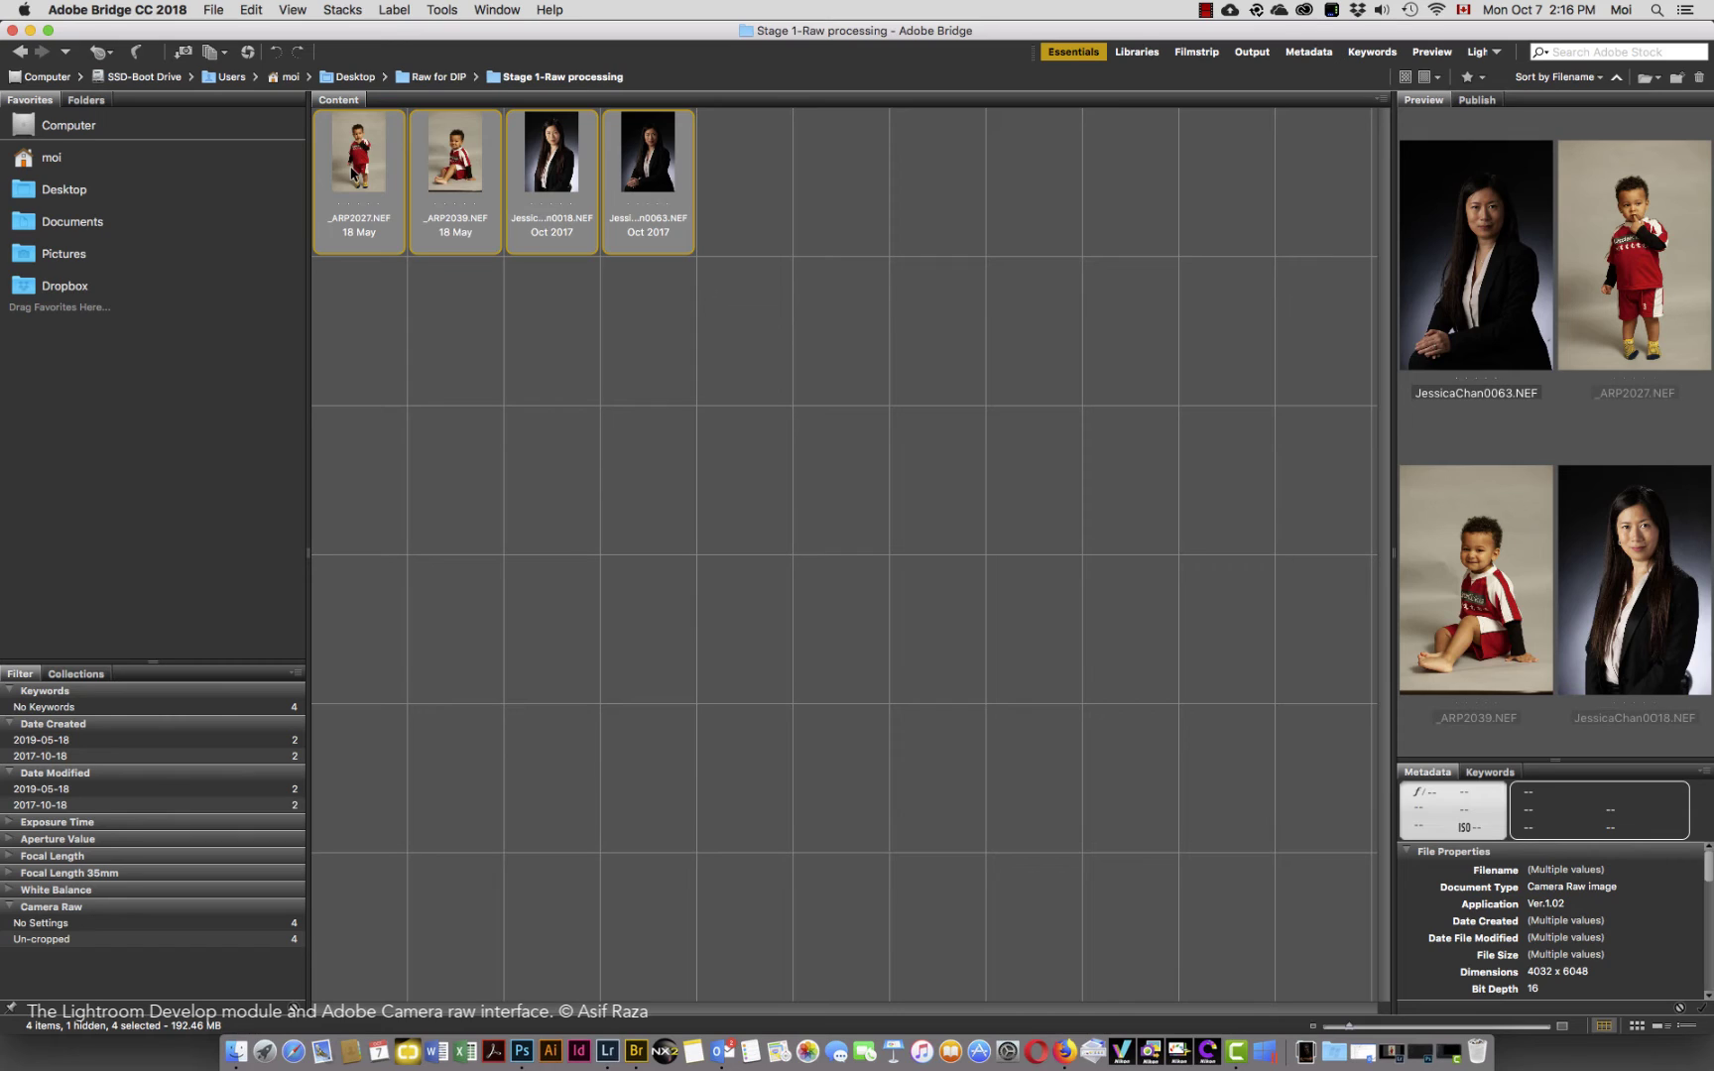
right_click(365, 170)
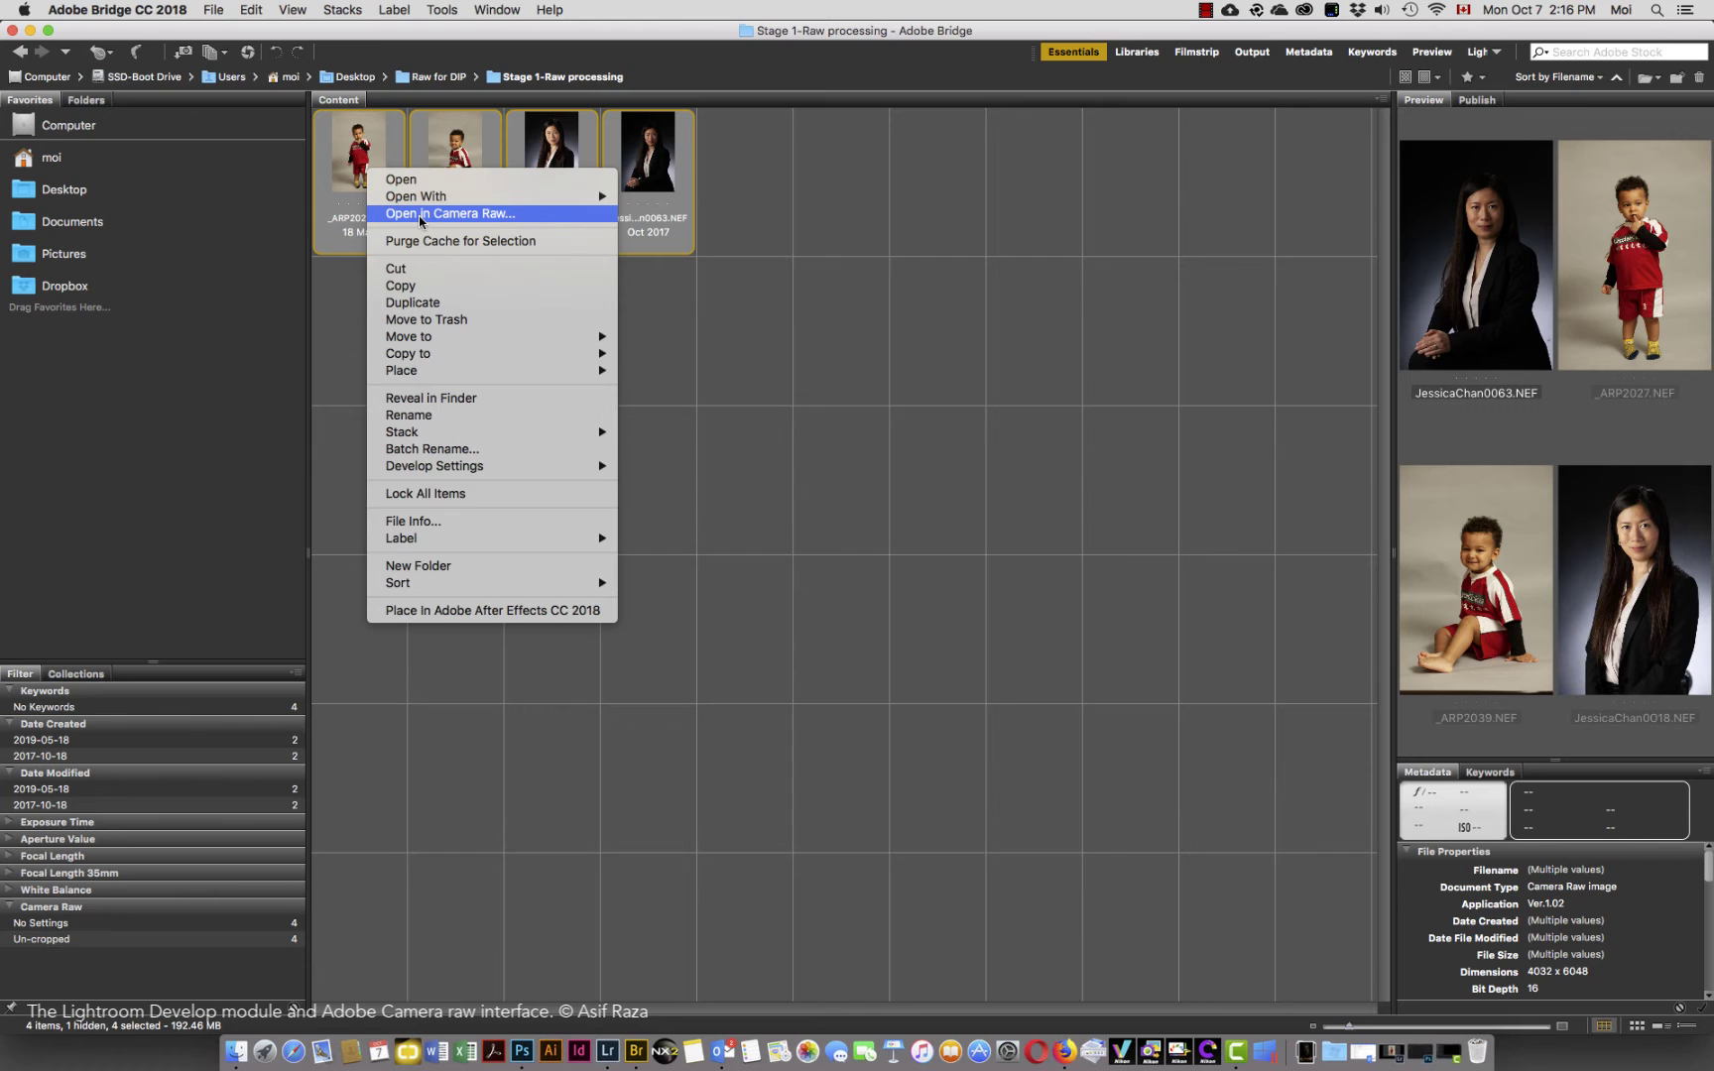
click(727, 230)
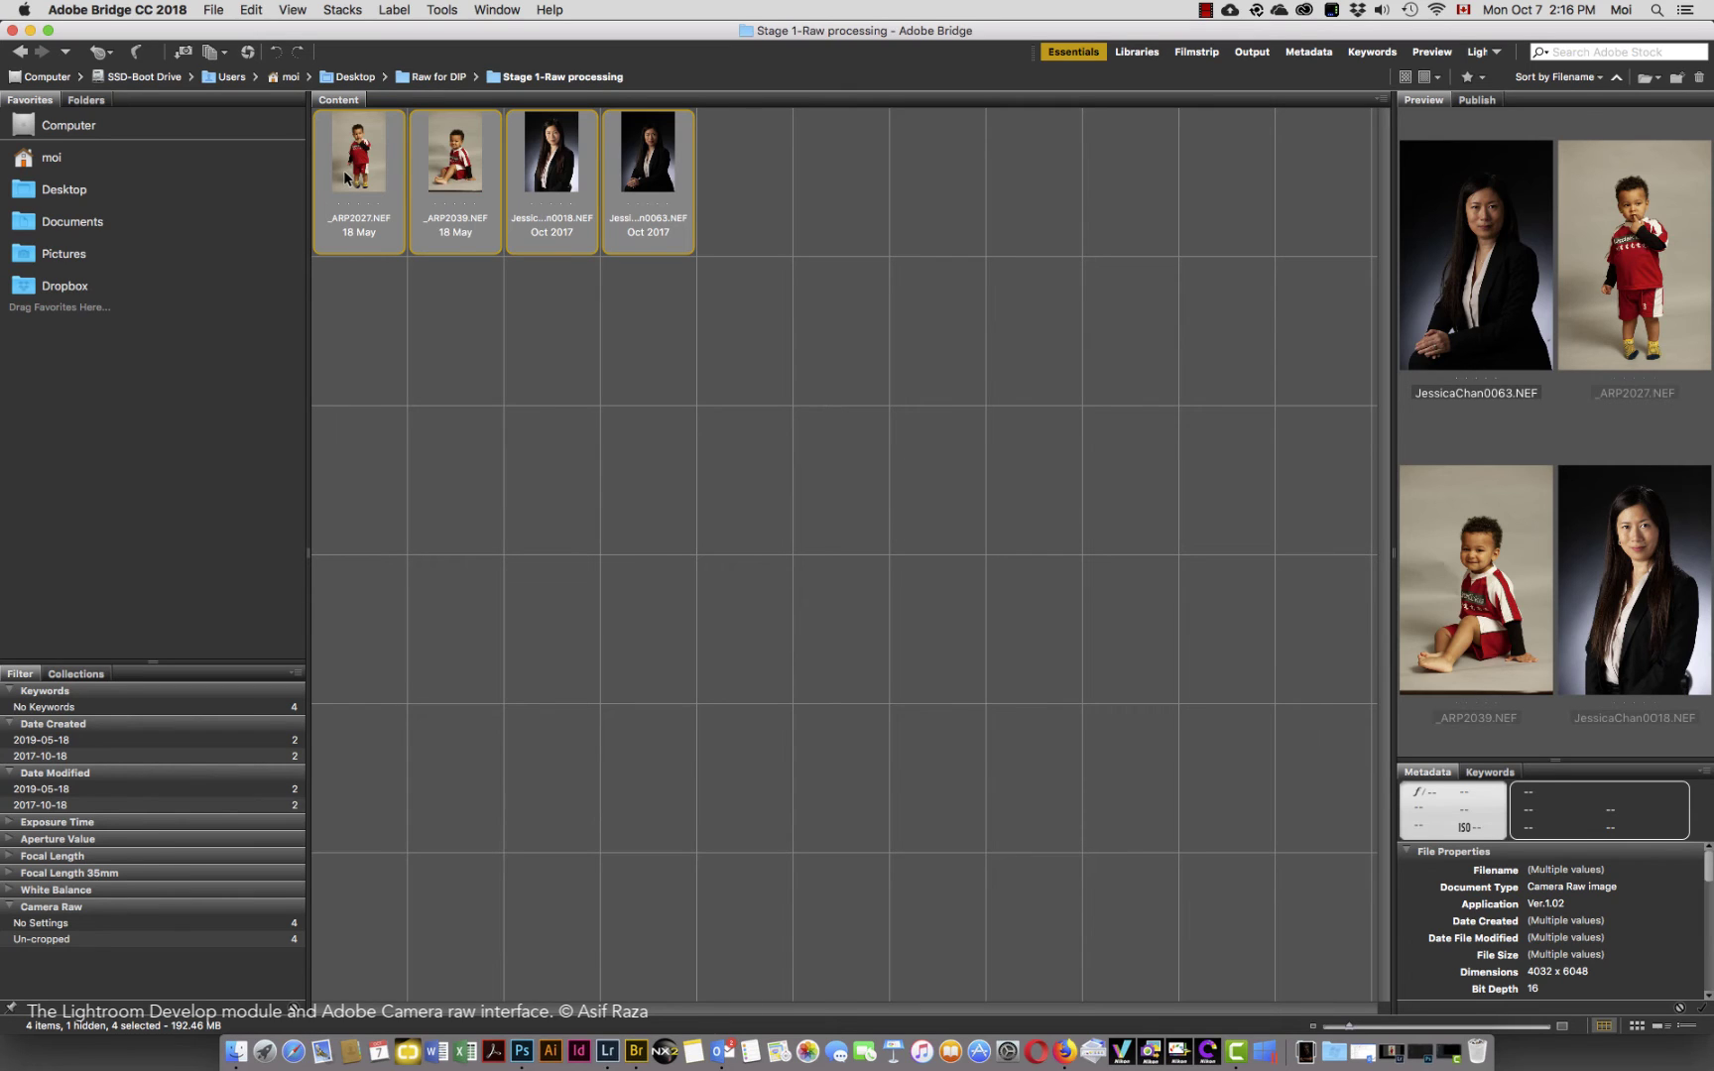
click(246, 55)
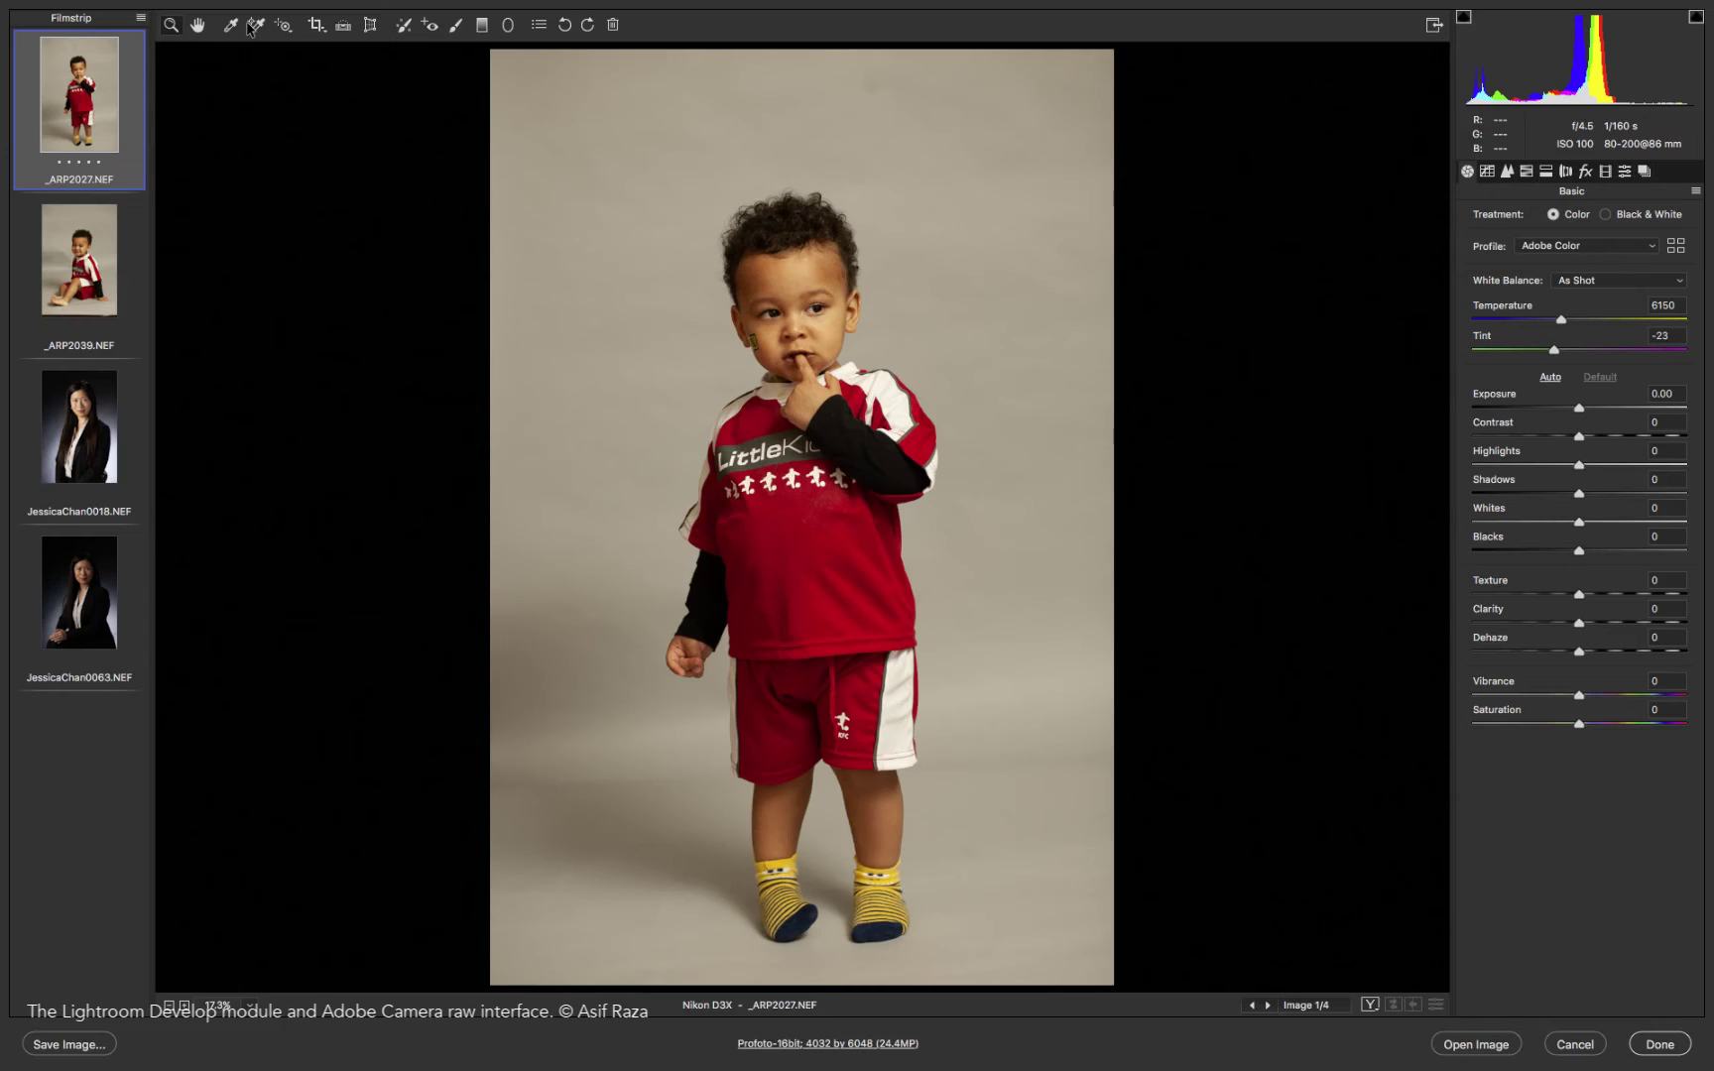
Select the Targeted Adjustment tool and review the general Camera Raw preferences, dismissing them without changes.
click(277, 27)
click(541, 27)
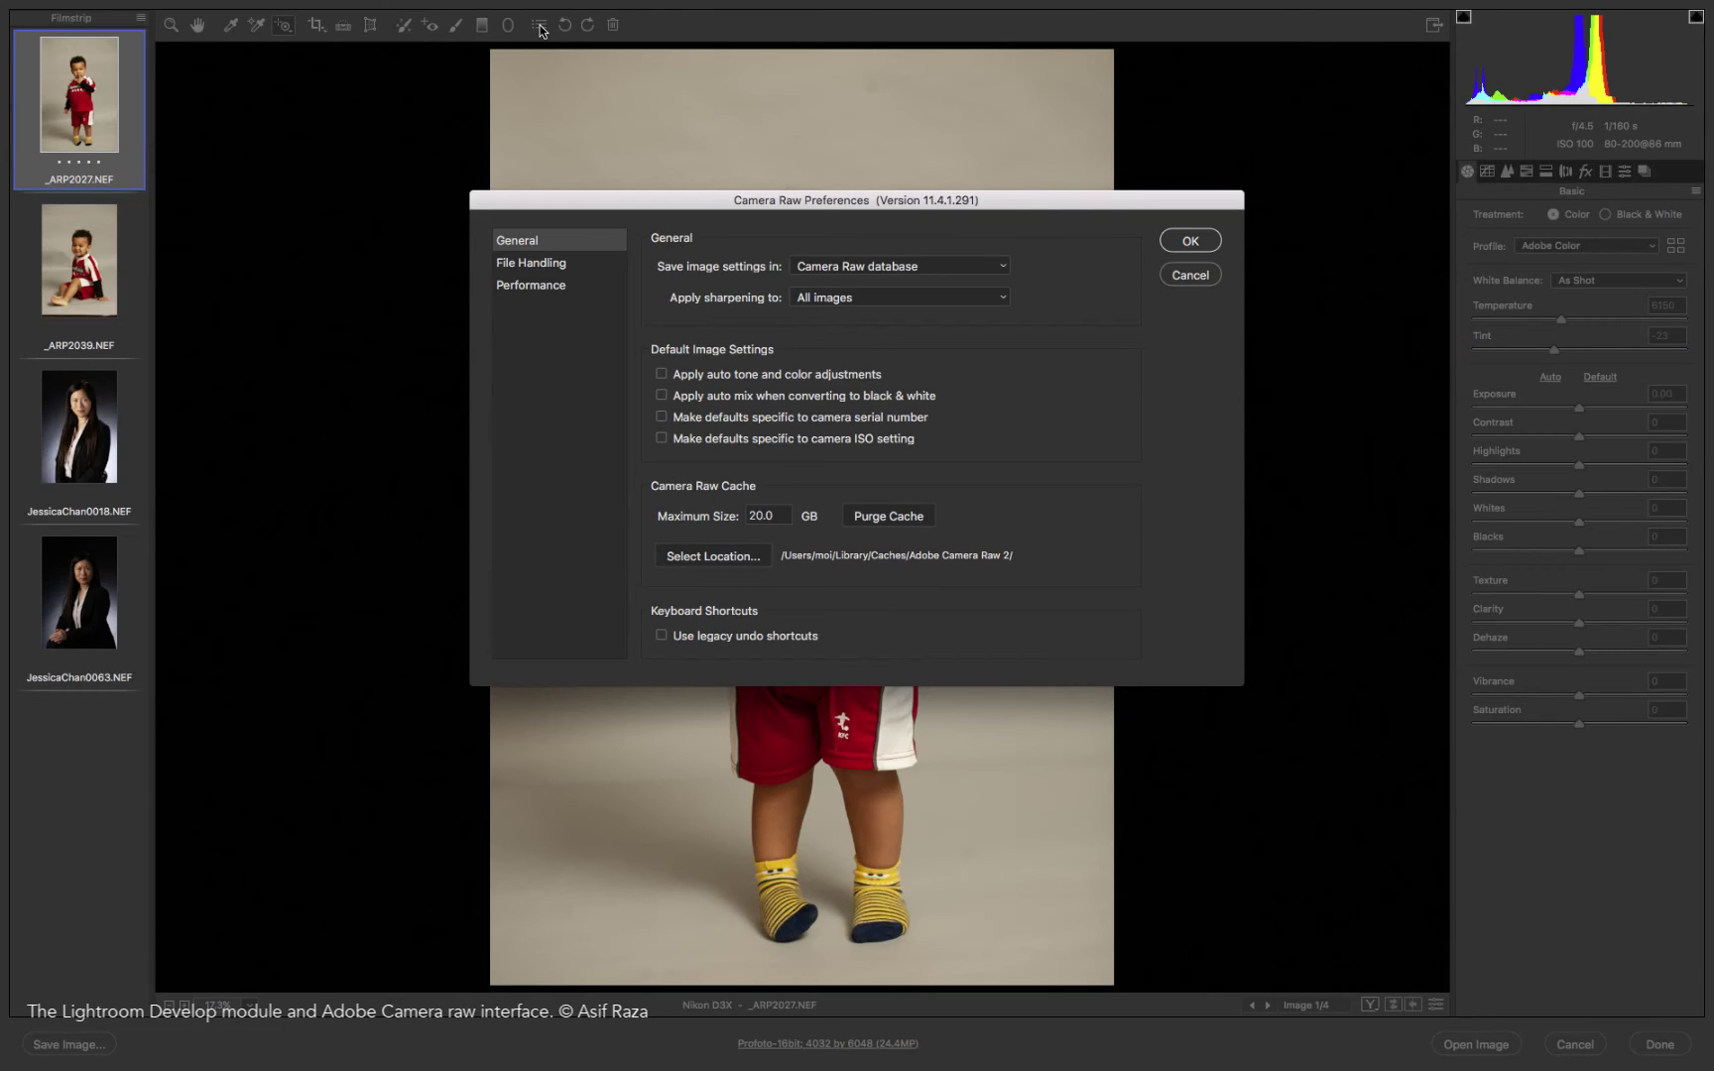
click(1184, 277)
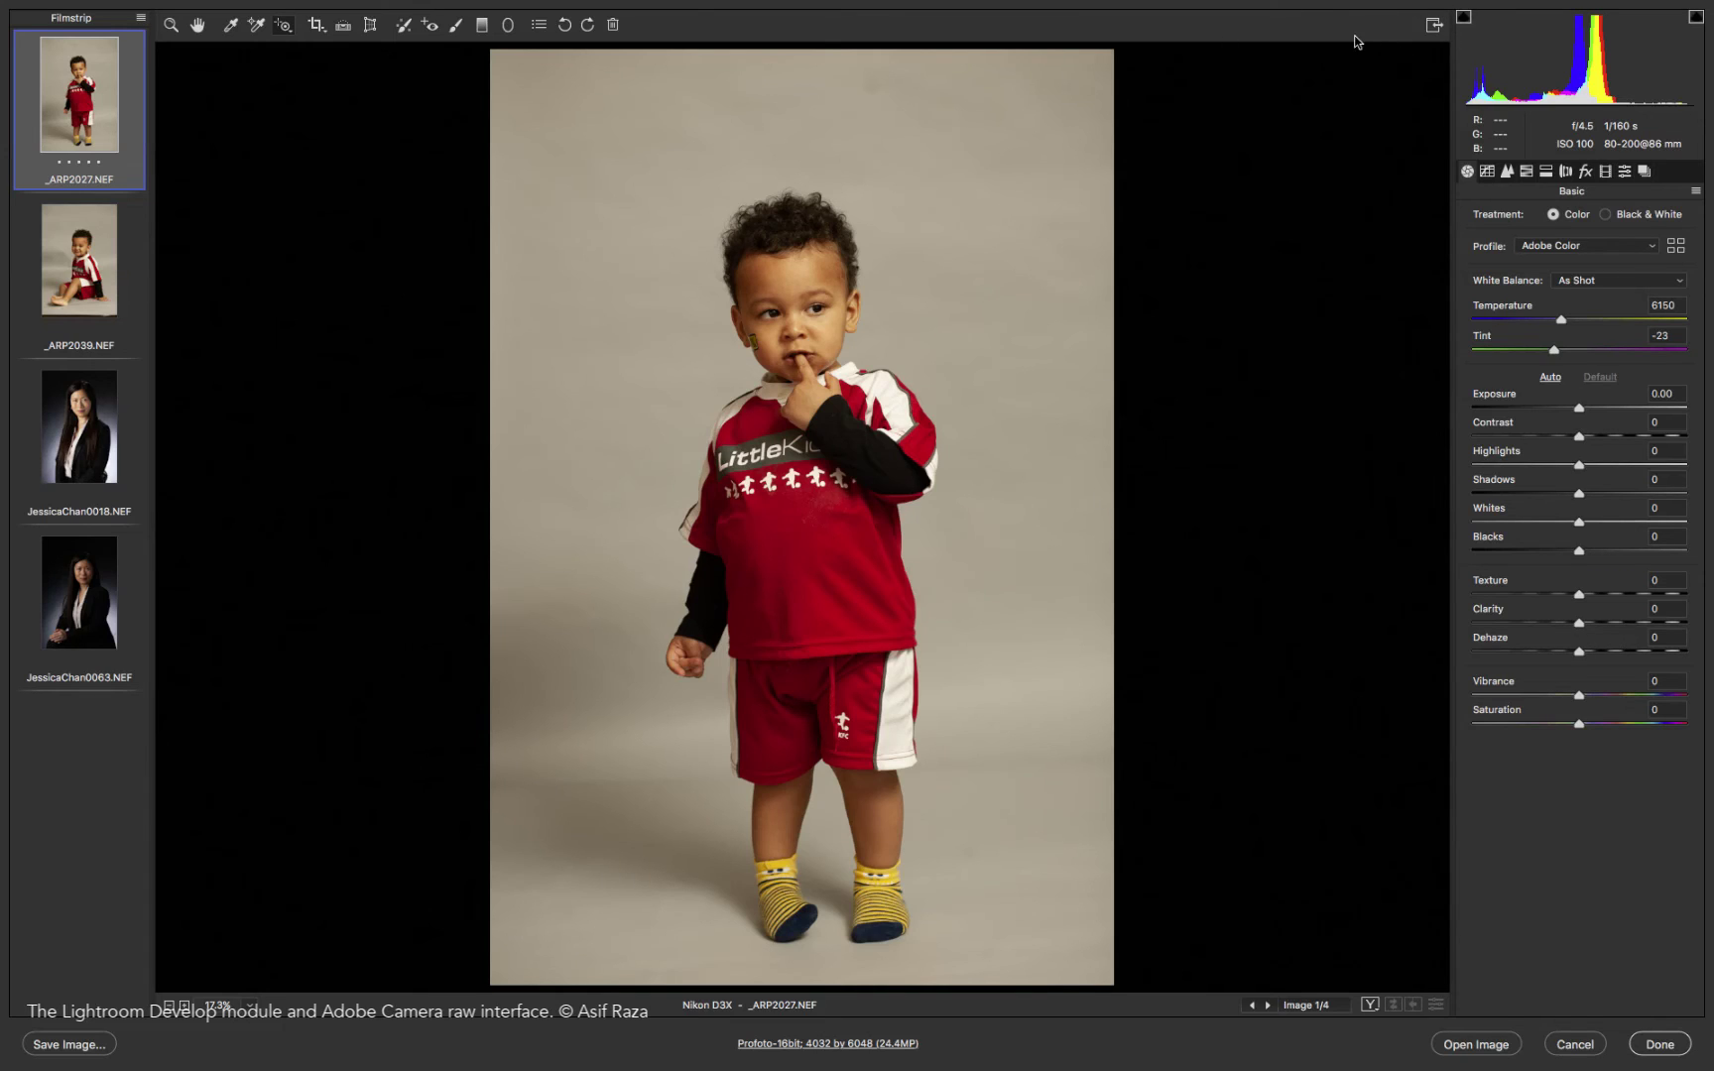
Take Camera Raw out of full-screen mode, reposition its window over Bridge, and restore full-screen mode.
click(1432, 27)
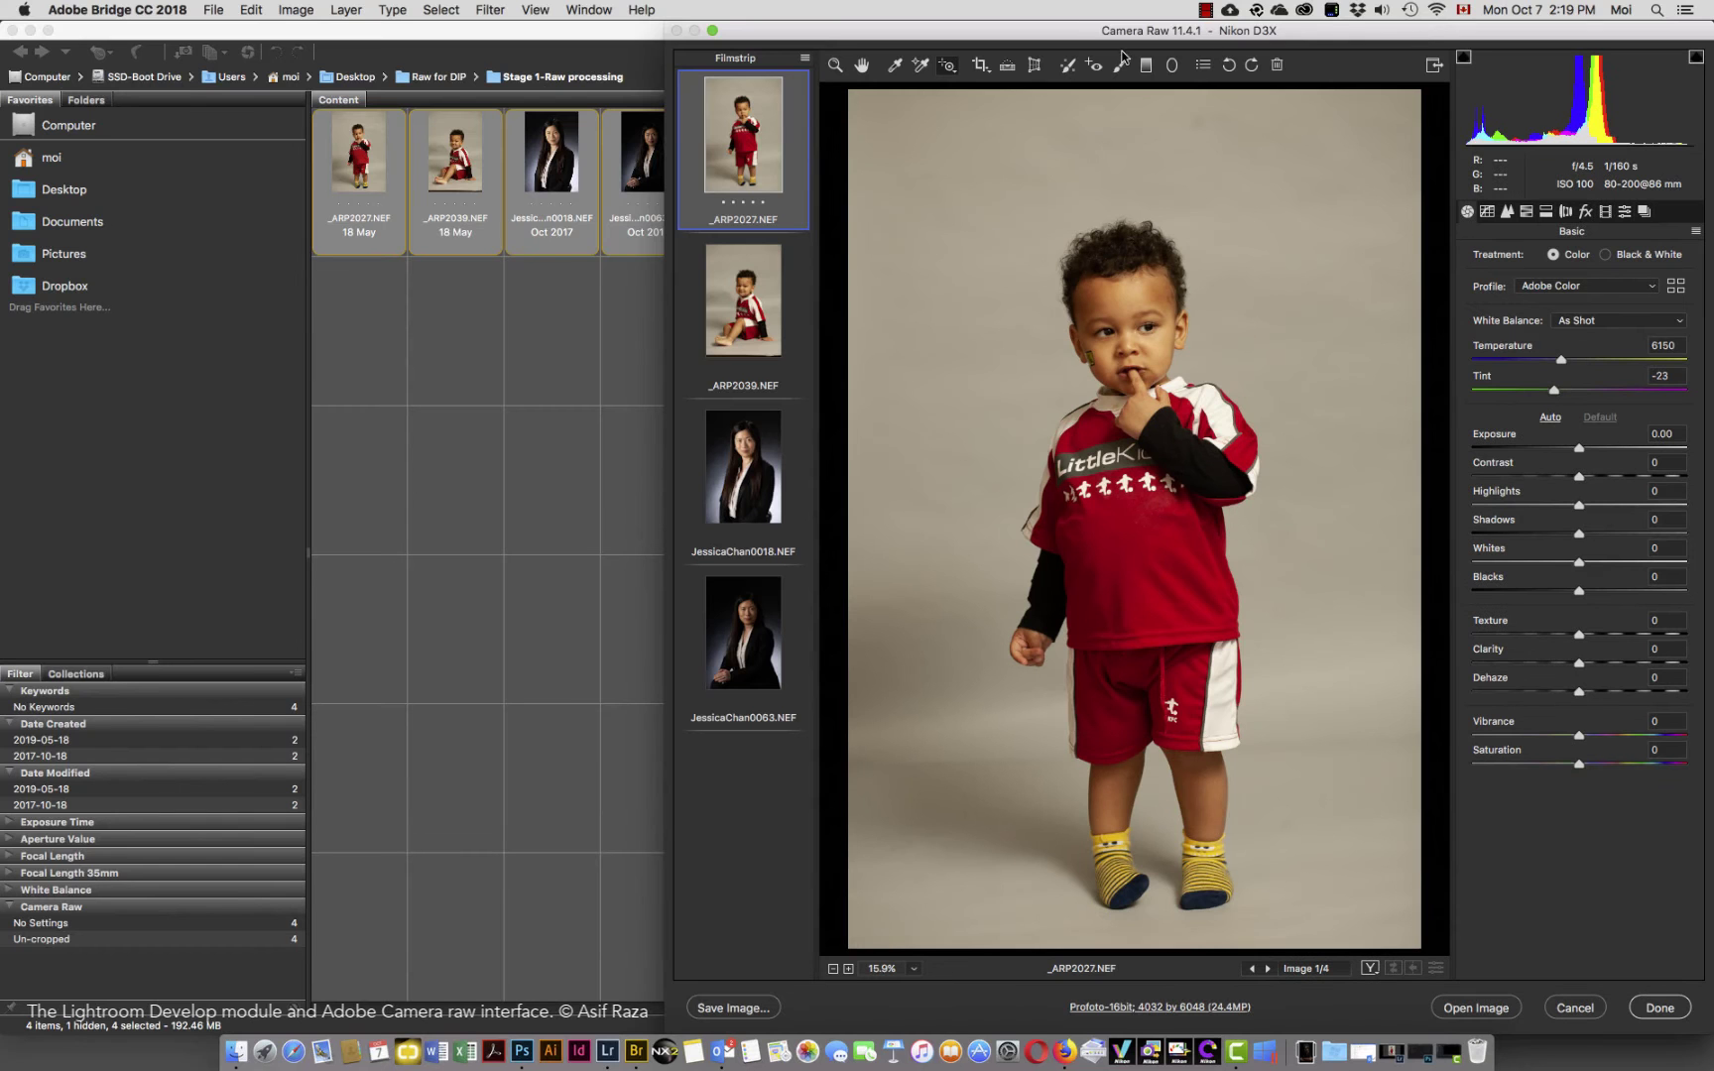
drag(1287, 30, 978, 14)
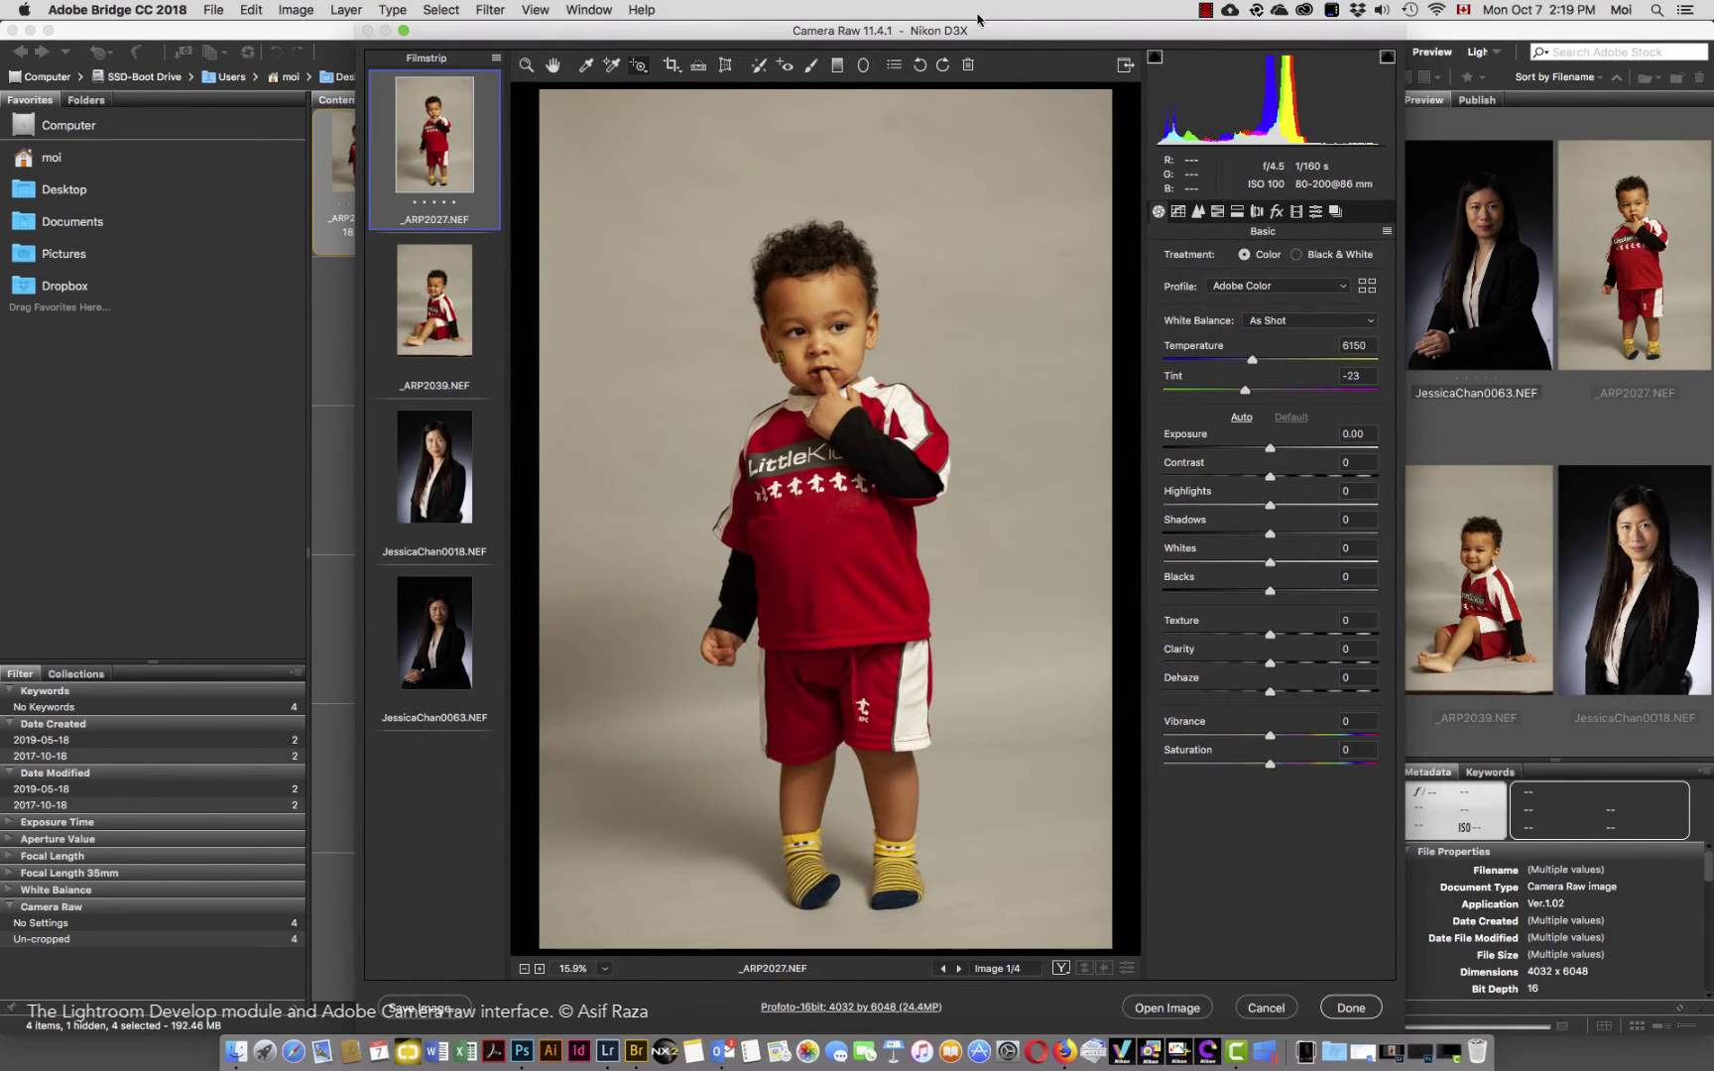
click(1124, 65)
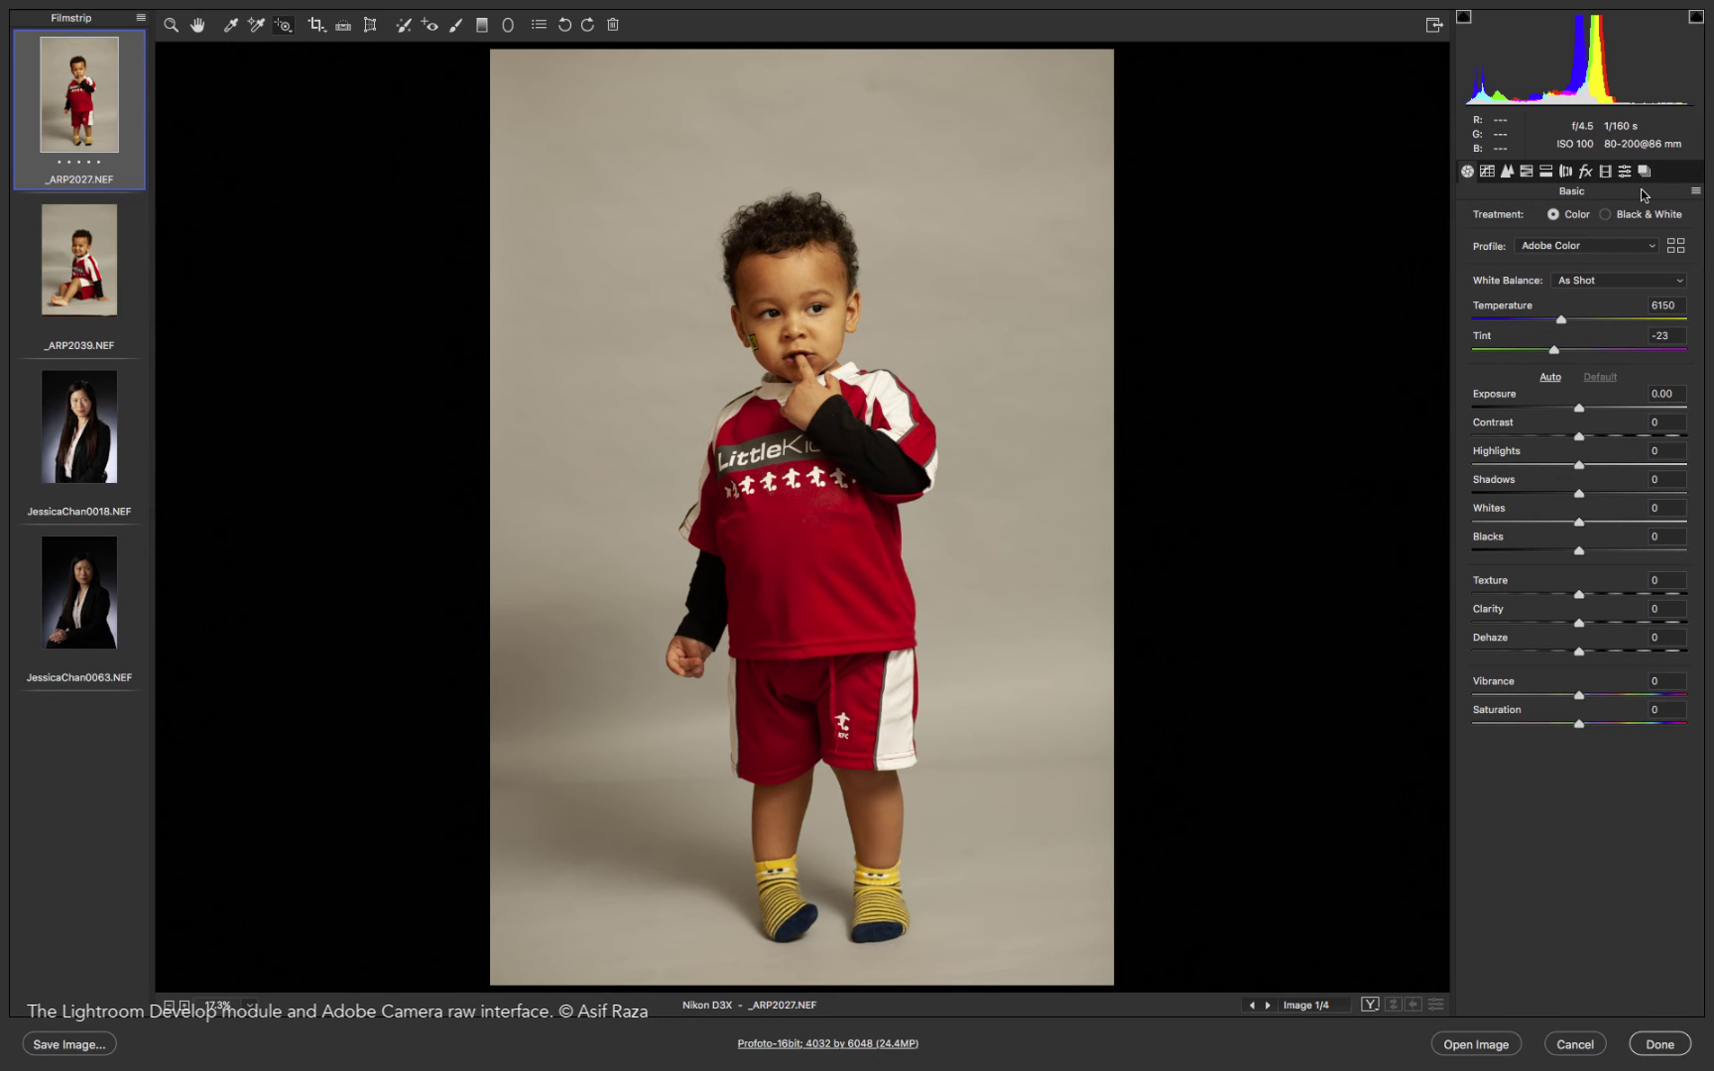
Switch to Lightroom Classic and view the Basic section's controls for comparison with Camera Raw, collapsing the section again.
key(super+Tab)
key(super+Tab)
key(super+Tab)
key(super+Tab)
key(super+Tab)
key(super+Tab)
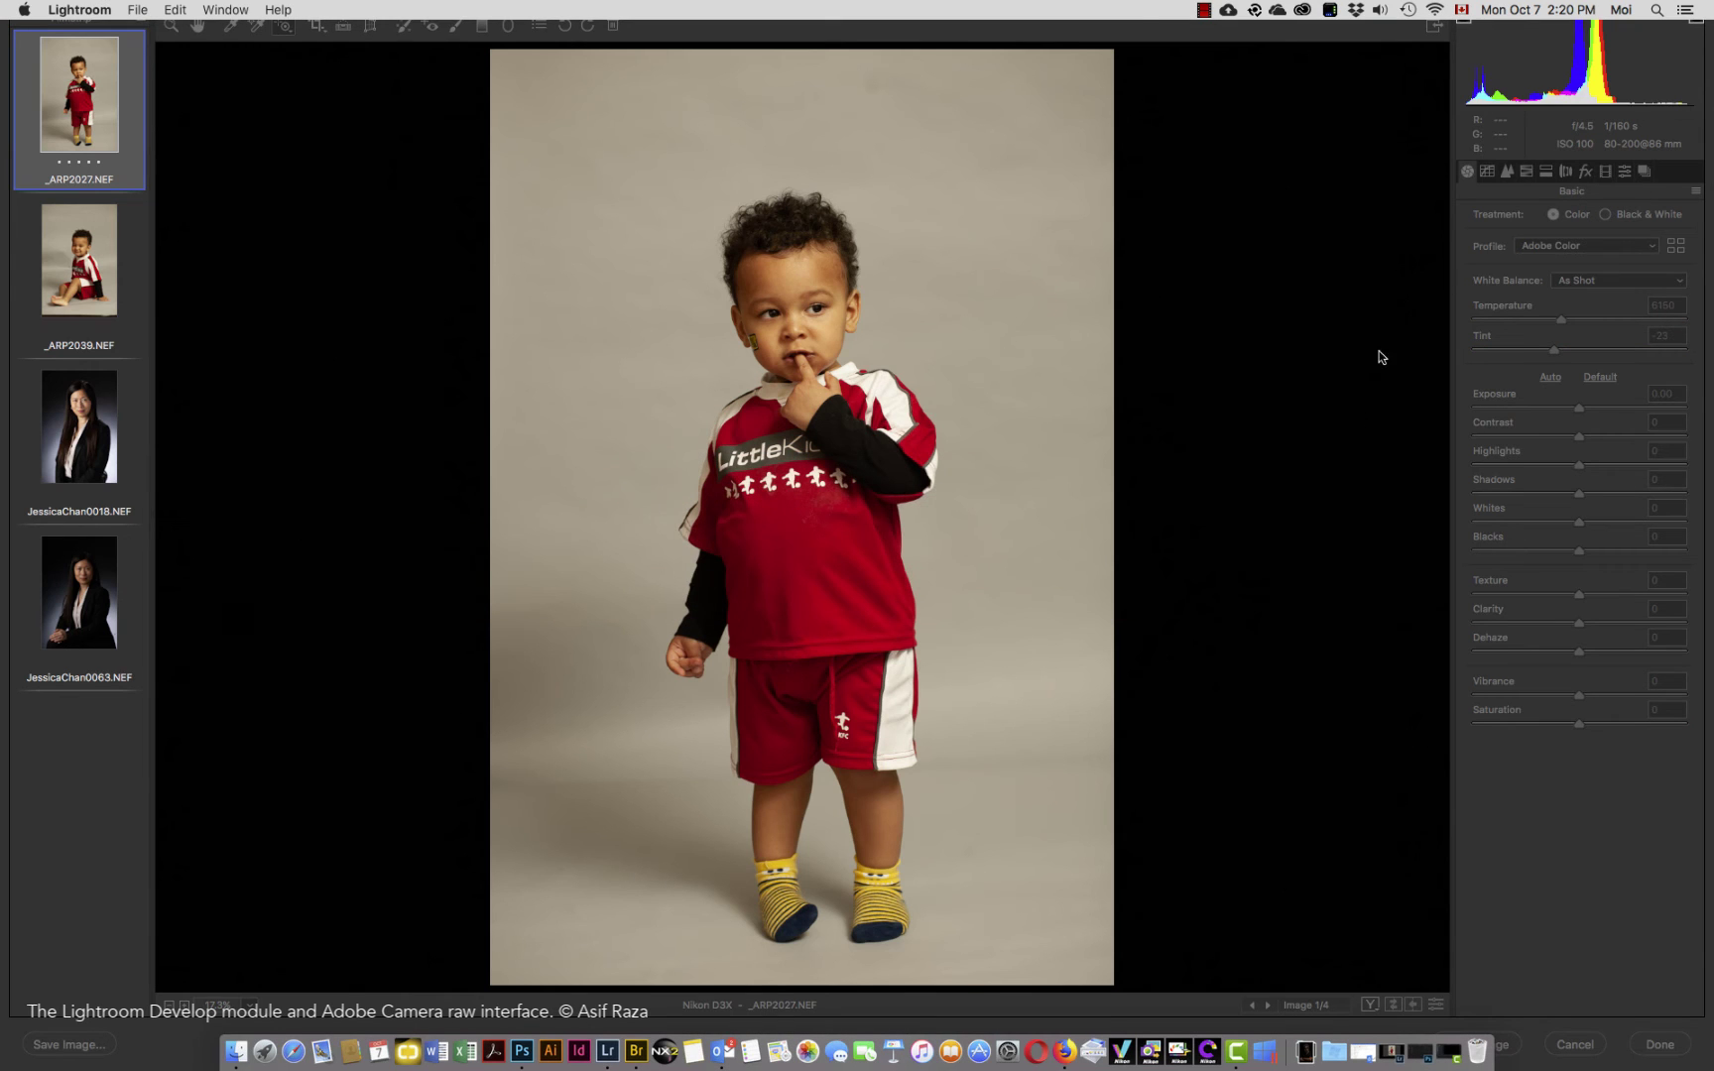
click(1378, 1046)
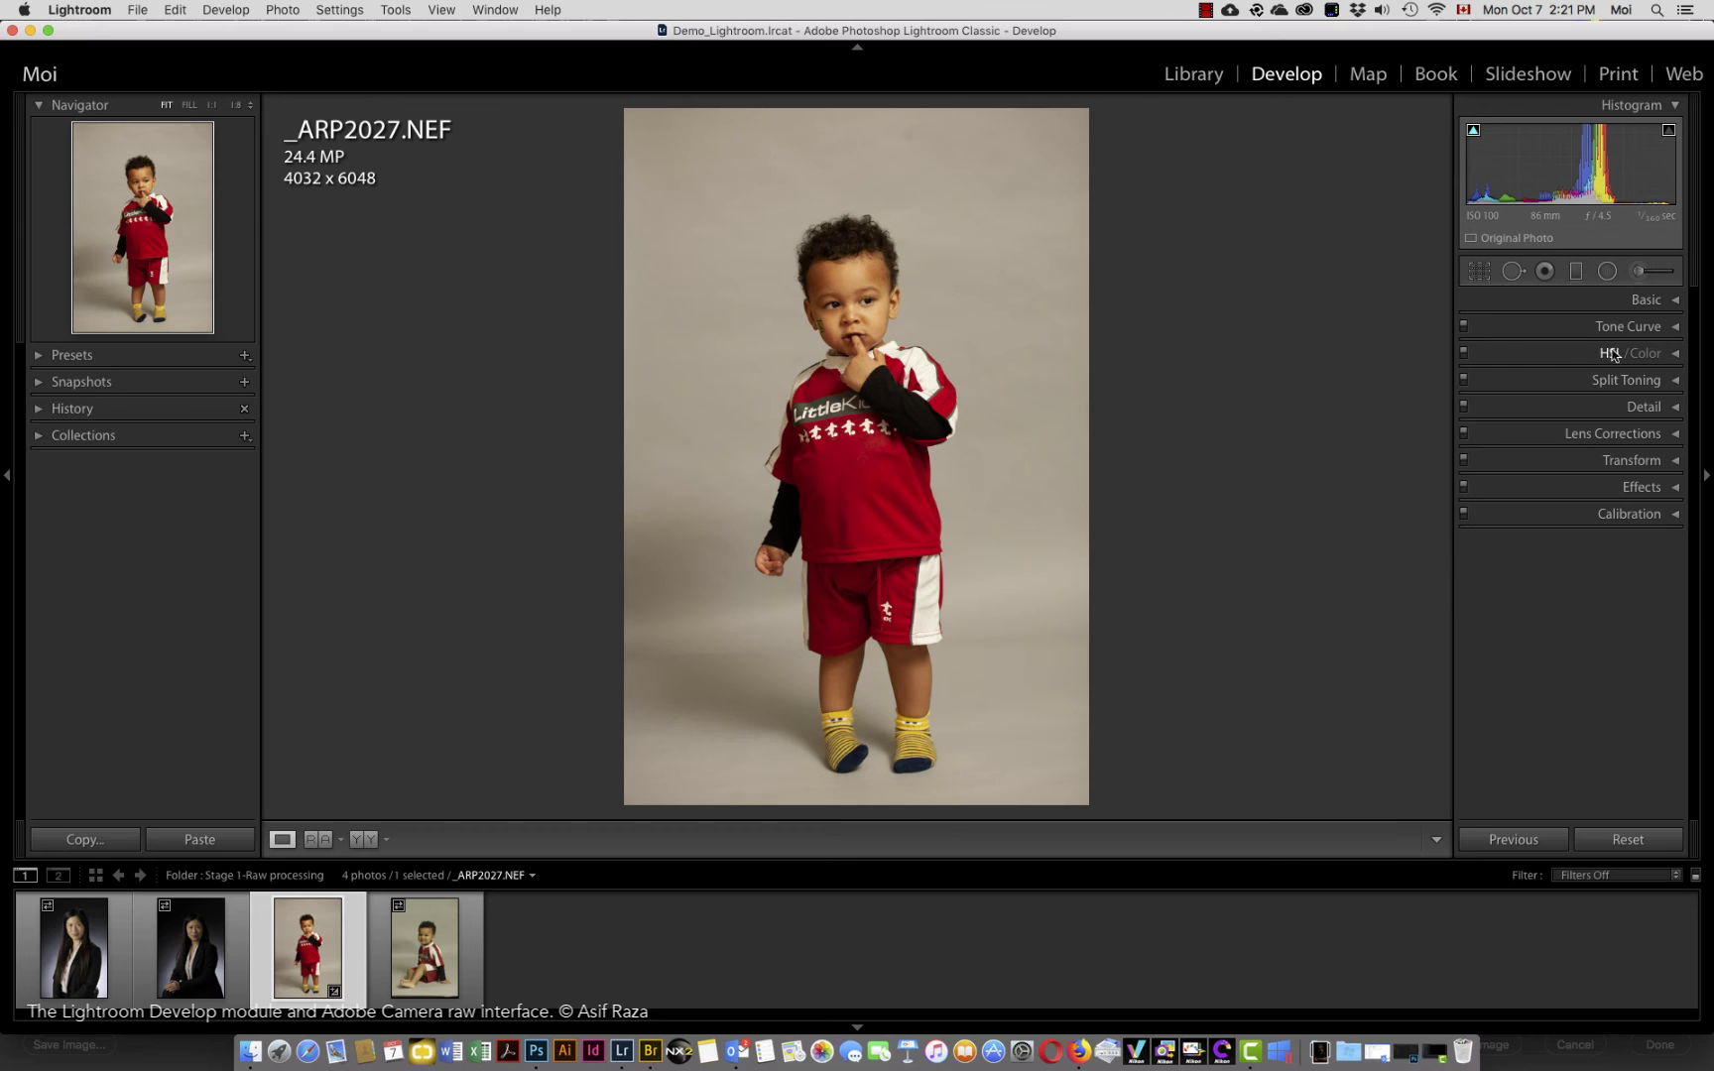
click(1673, 302)
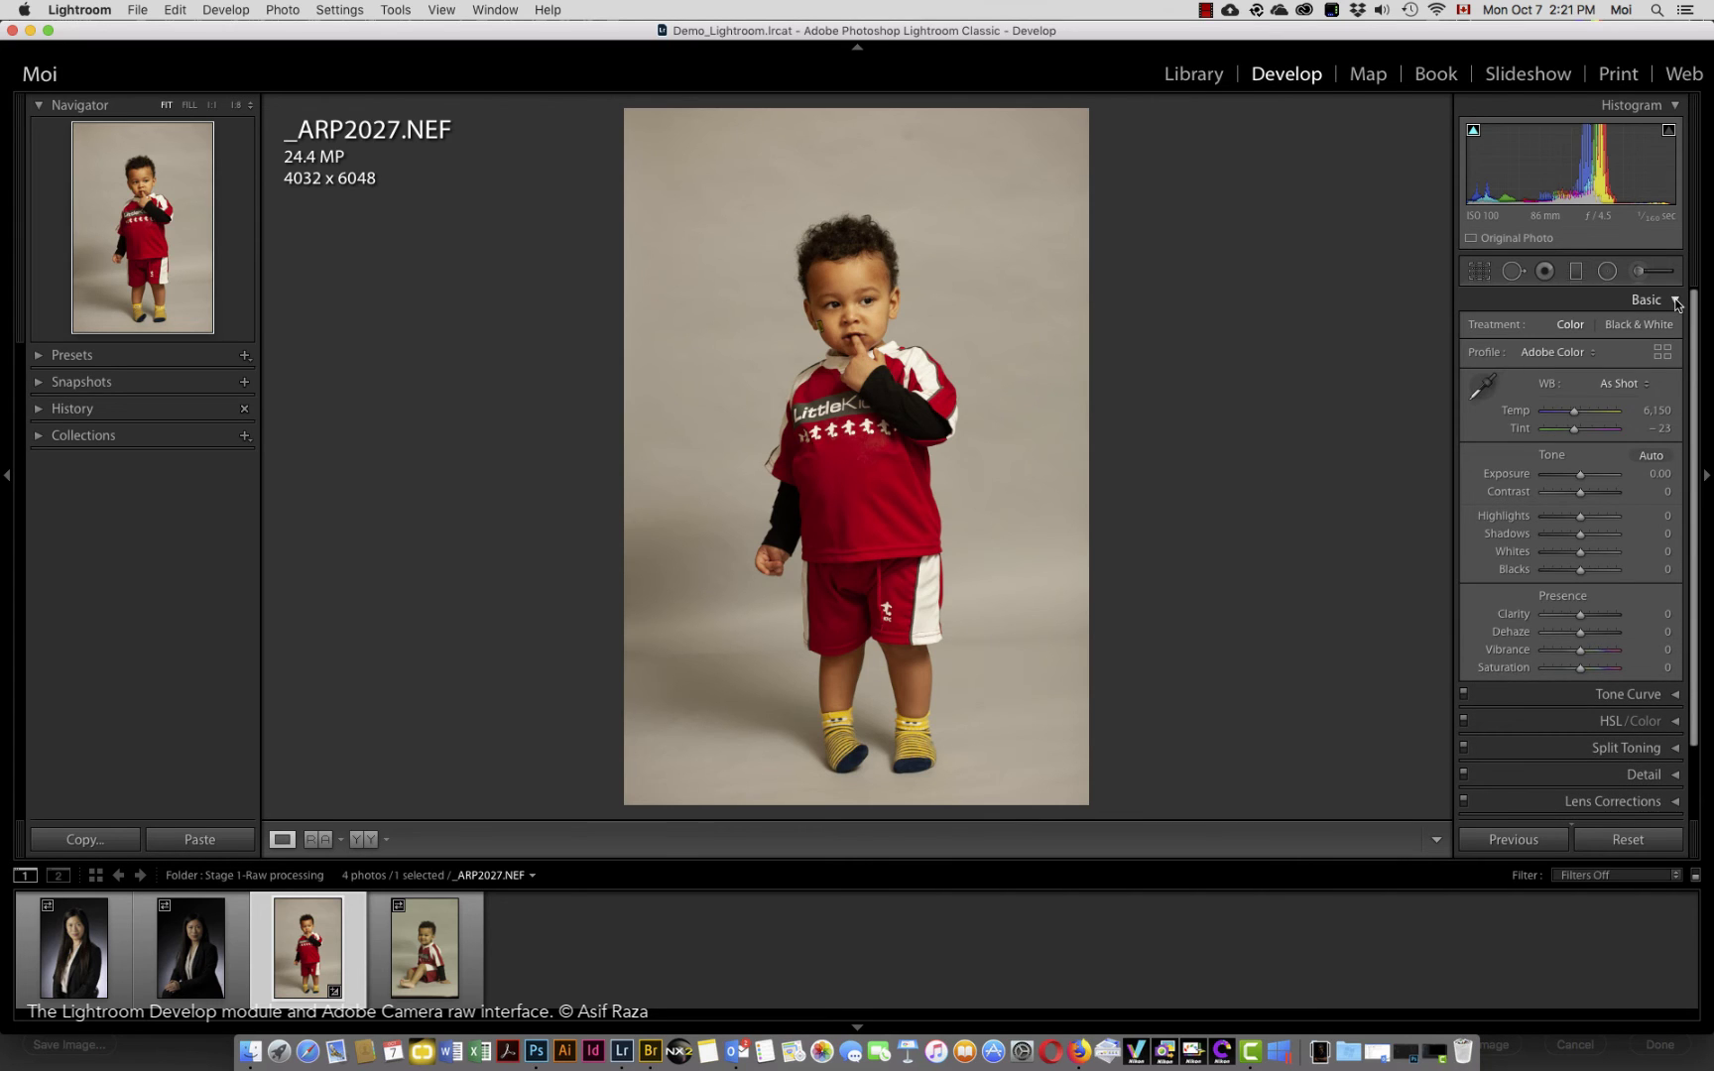
click(1674, 302)
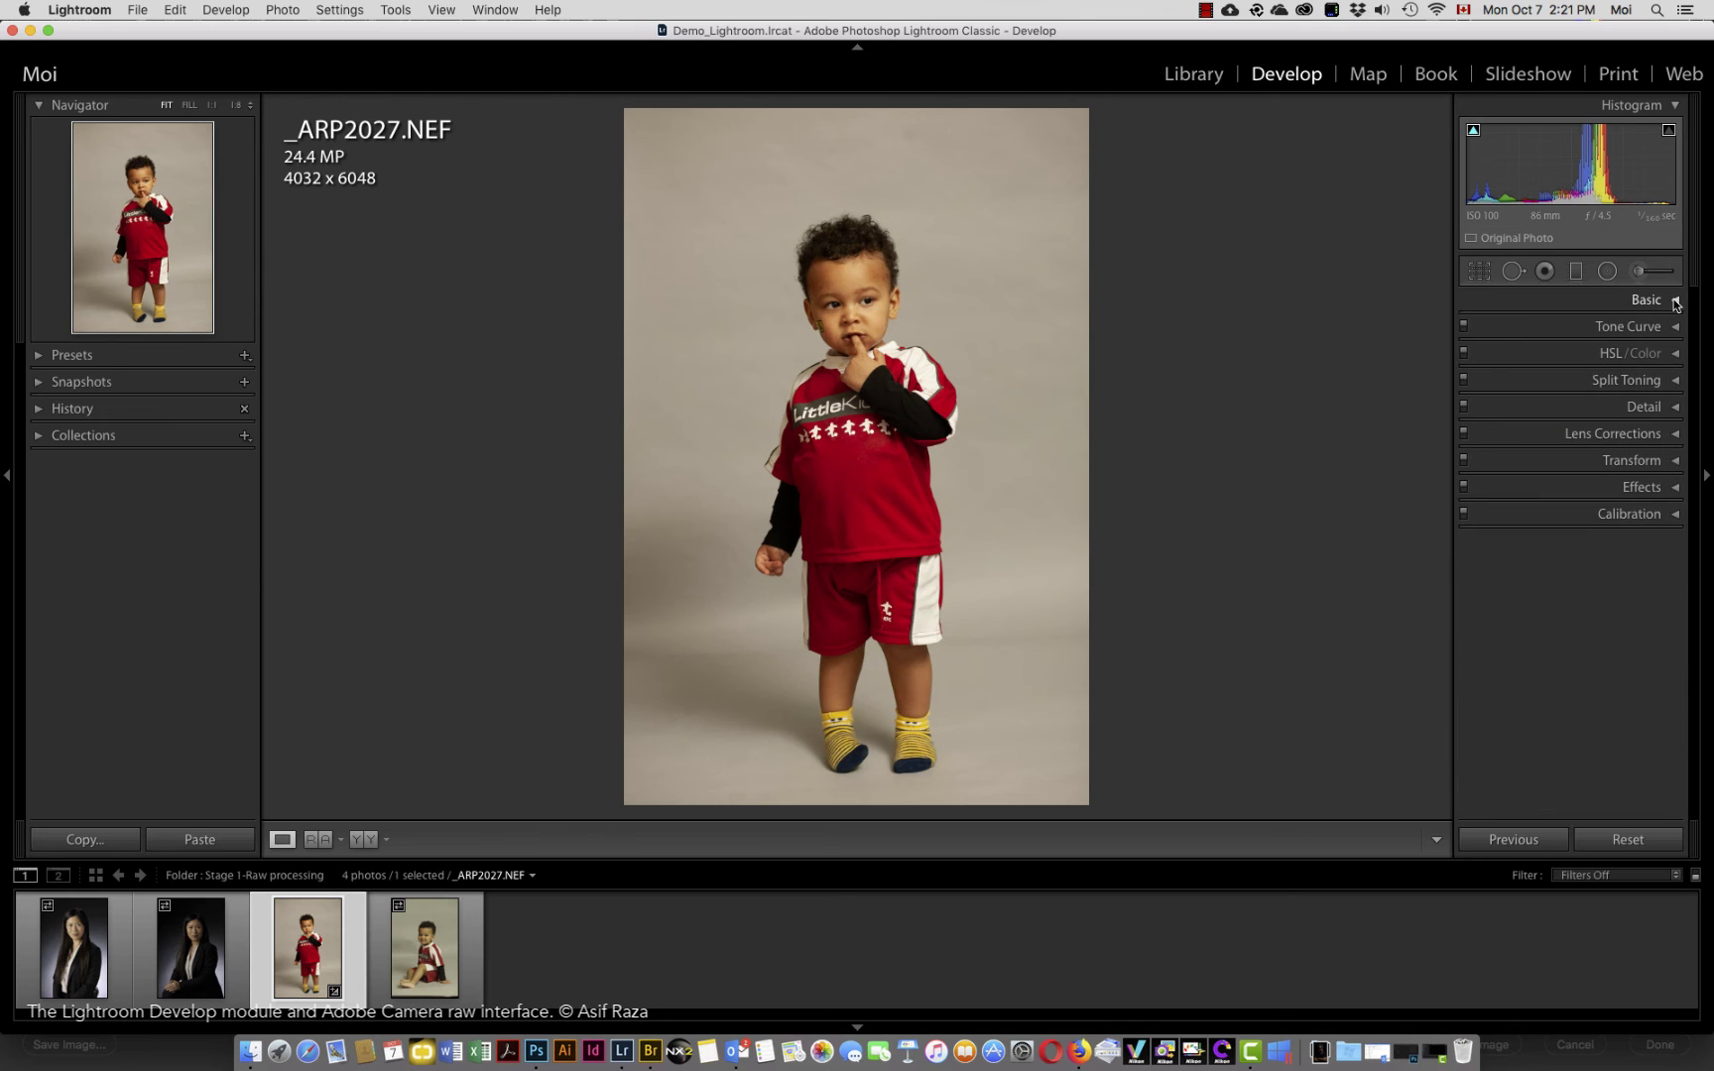
Return to Camera Raw and view the Tone Curve, Detail, Split Toning, Lens Corrections and Effects sections for the standing boy's photo.
key(super+Tab)
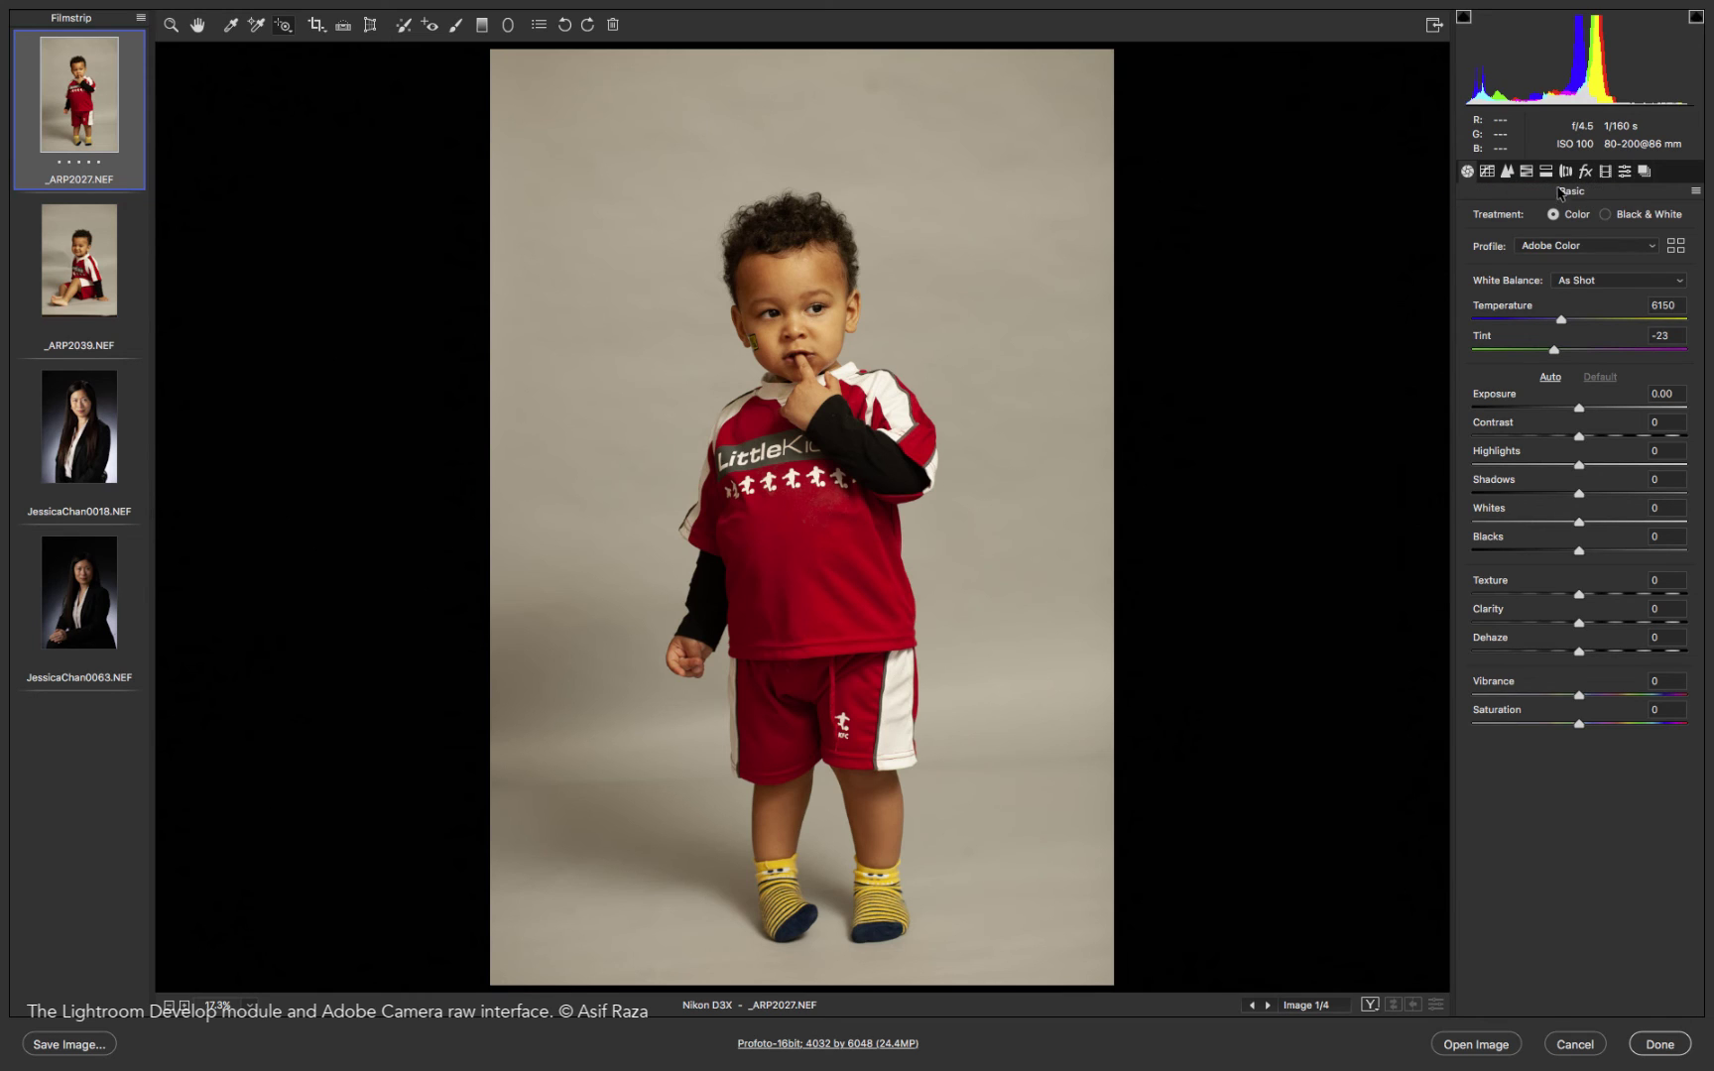
click(1486, 172)
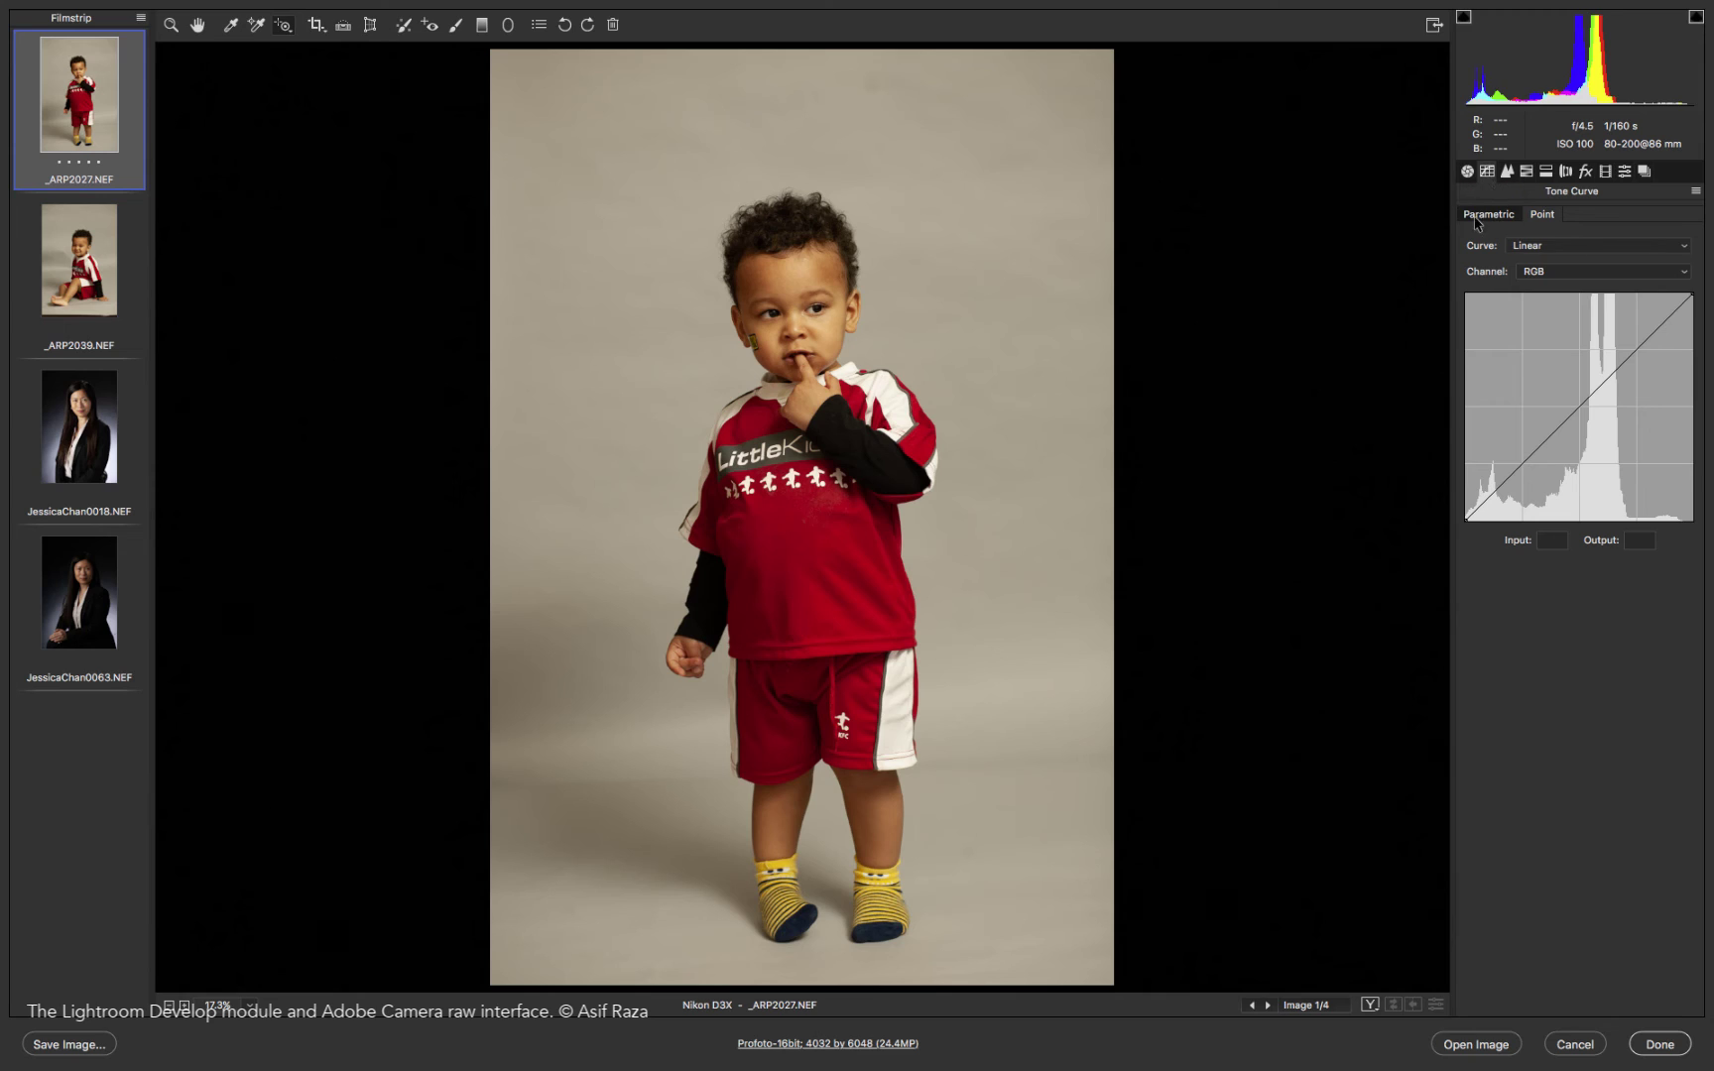
click(1506, 173)
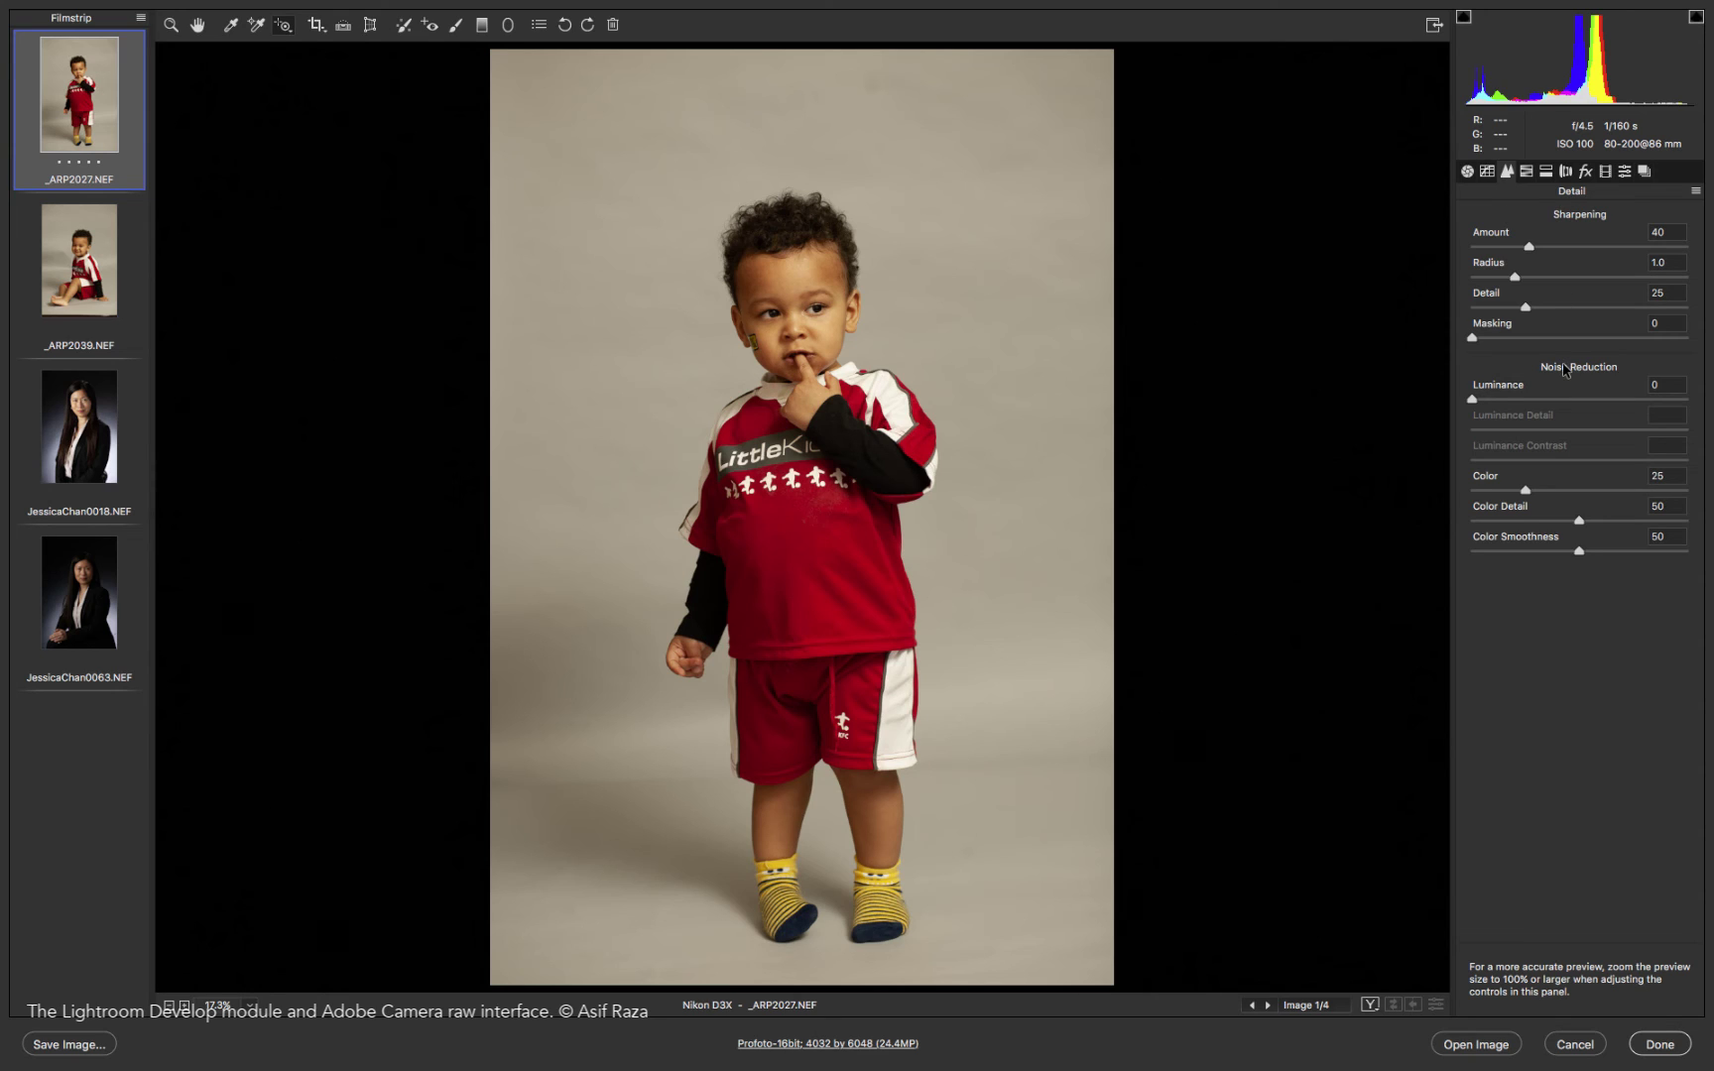
click(1547, 172)
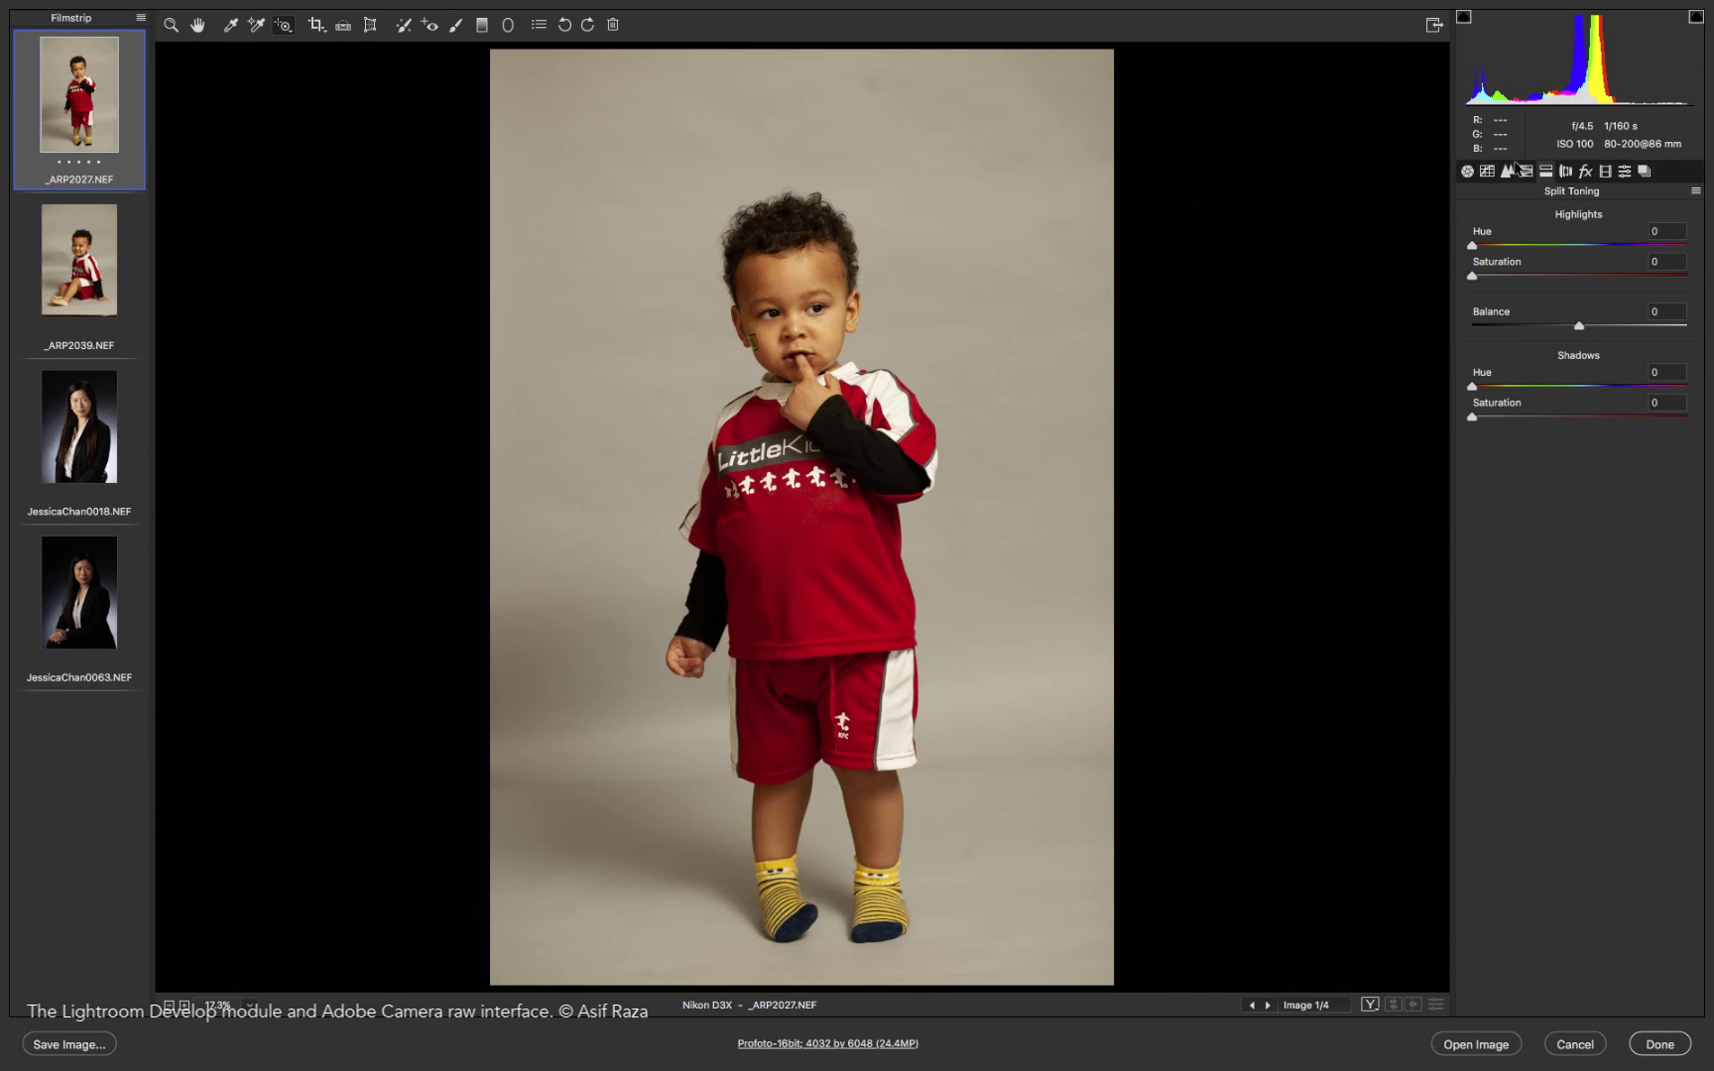
click(1565, 170)
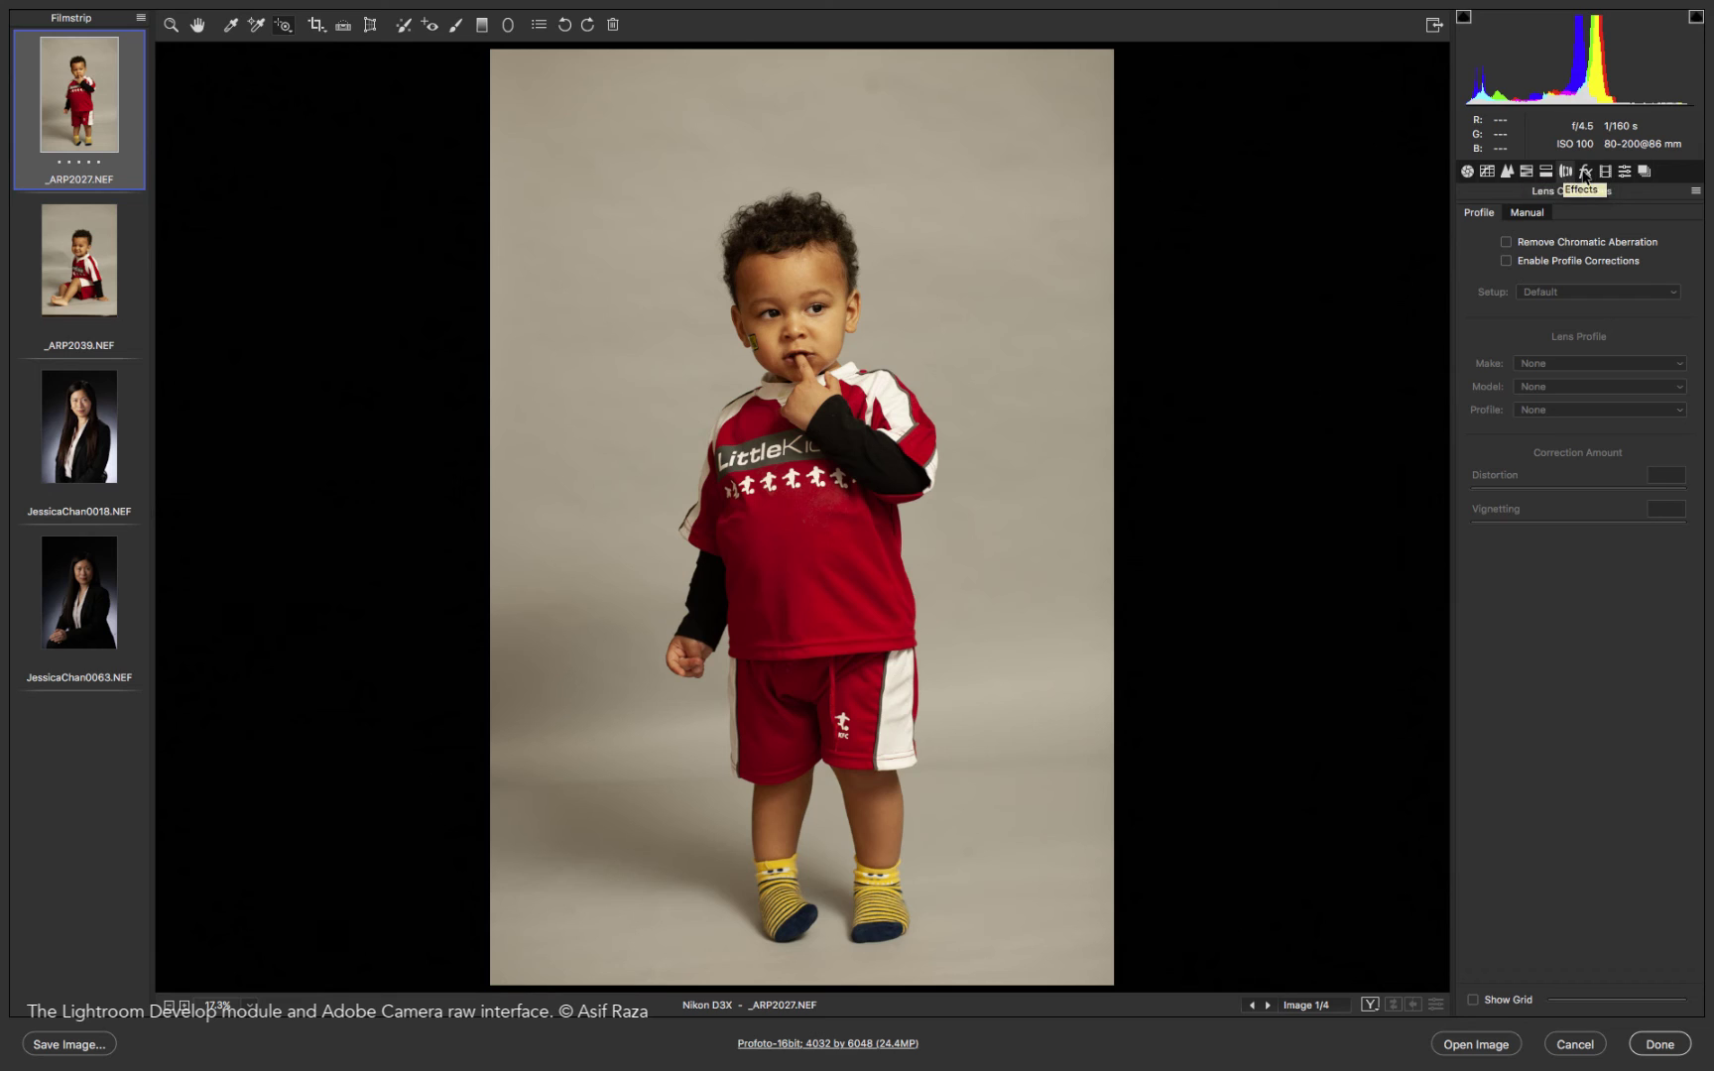
click(1585, 172)
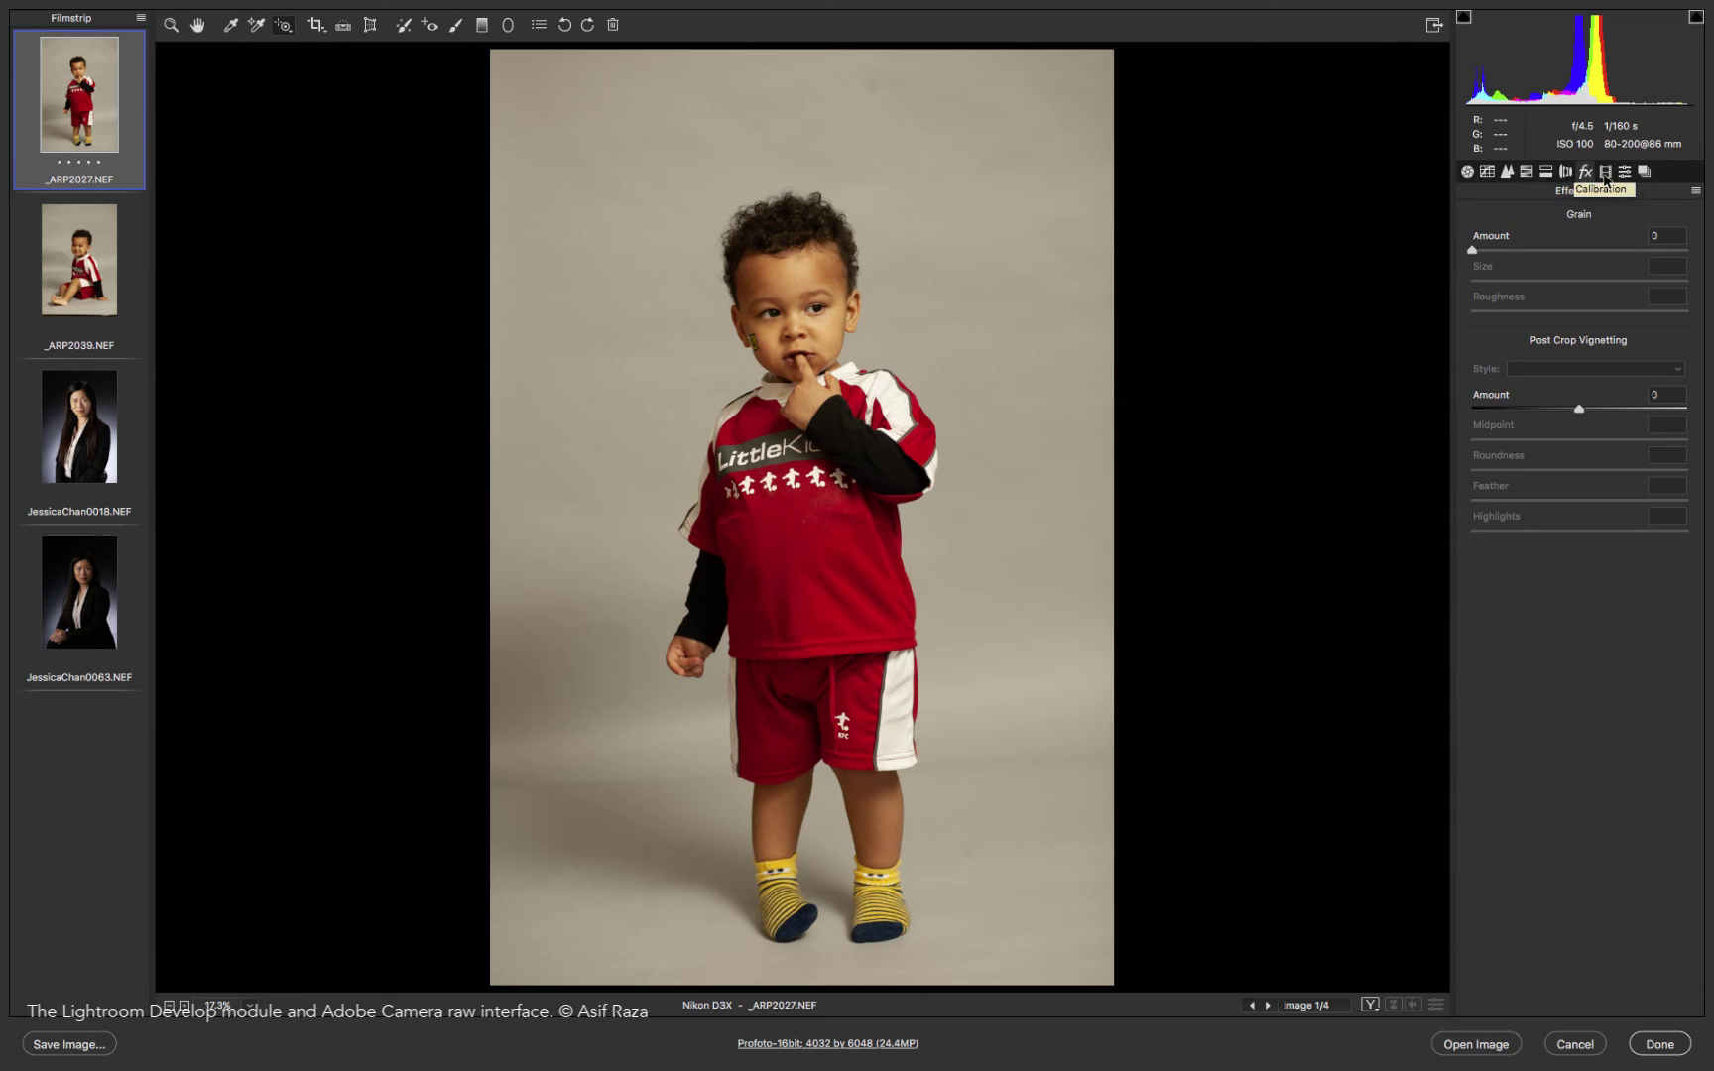
View the Calibration section and its list of process versions, leaving the current version selected.
click(1606, 173)
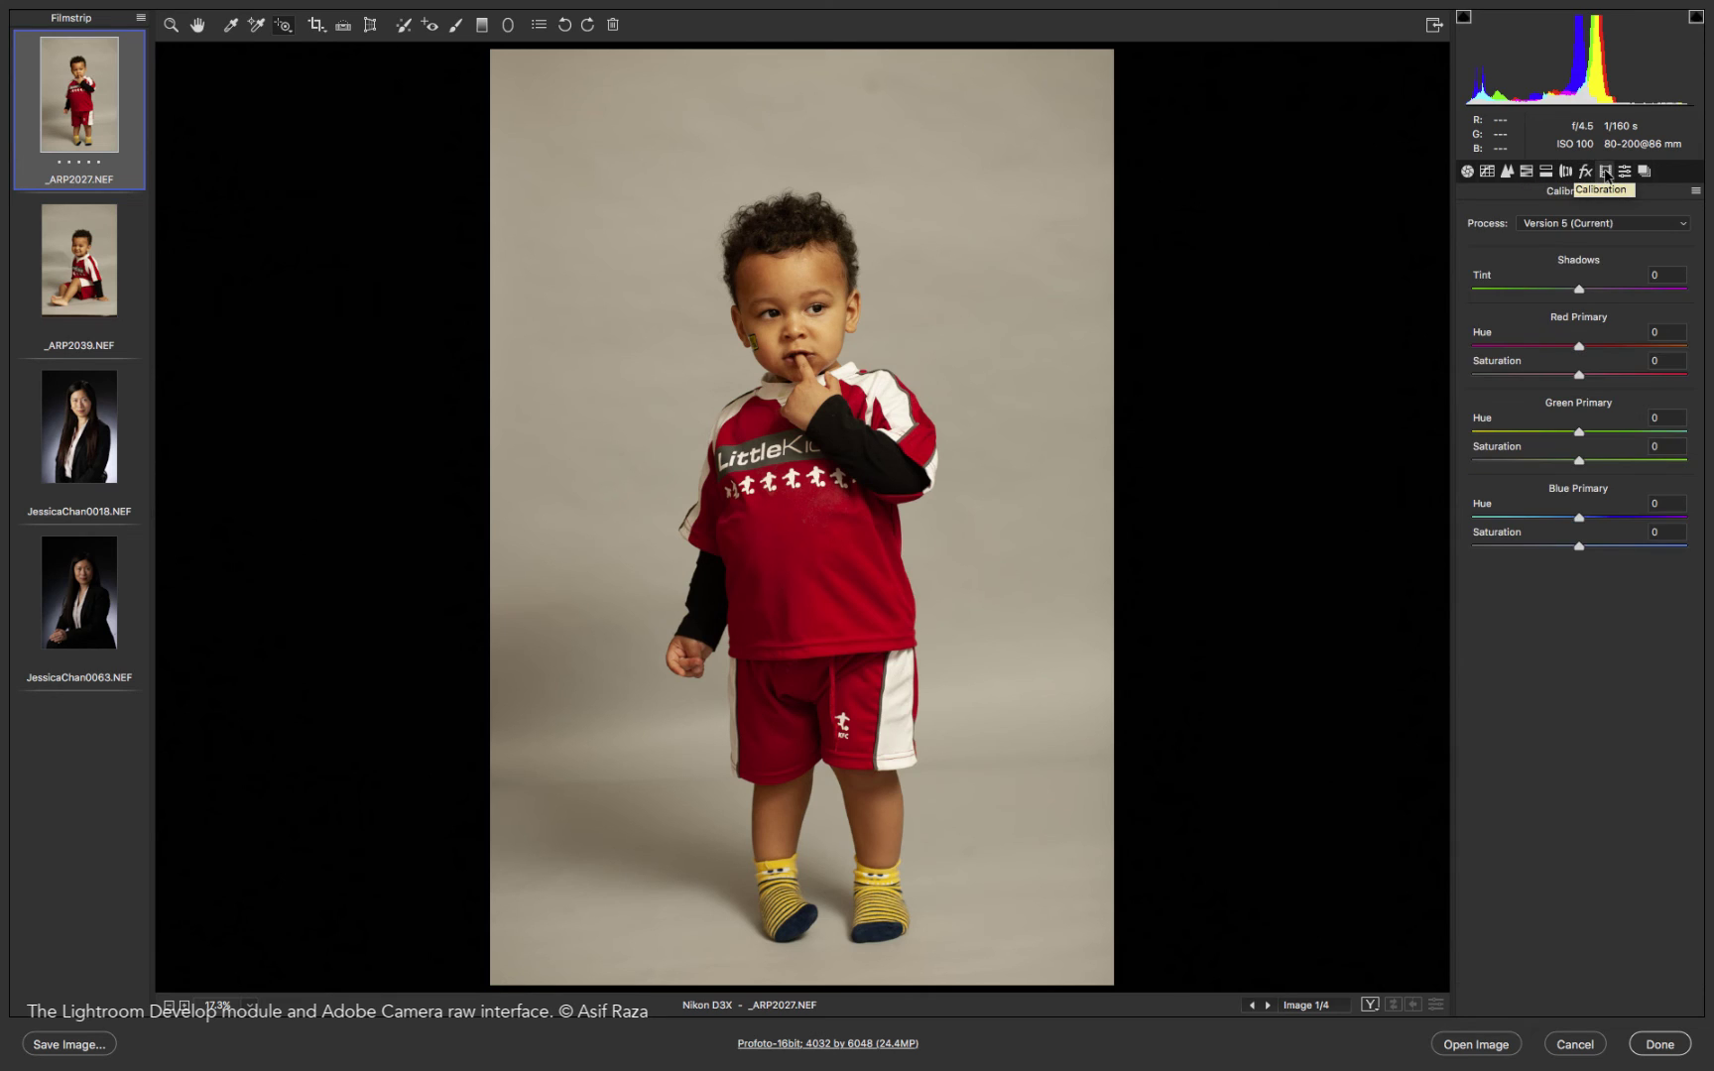
click(1634, 223)
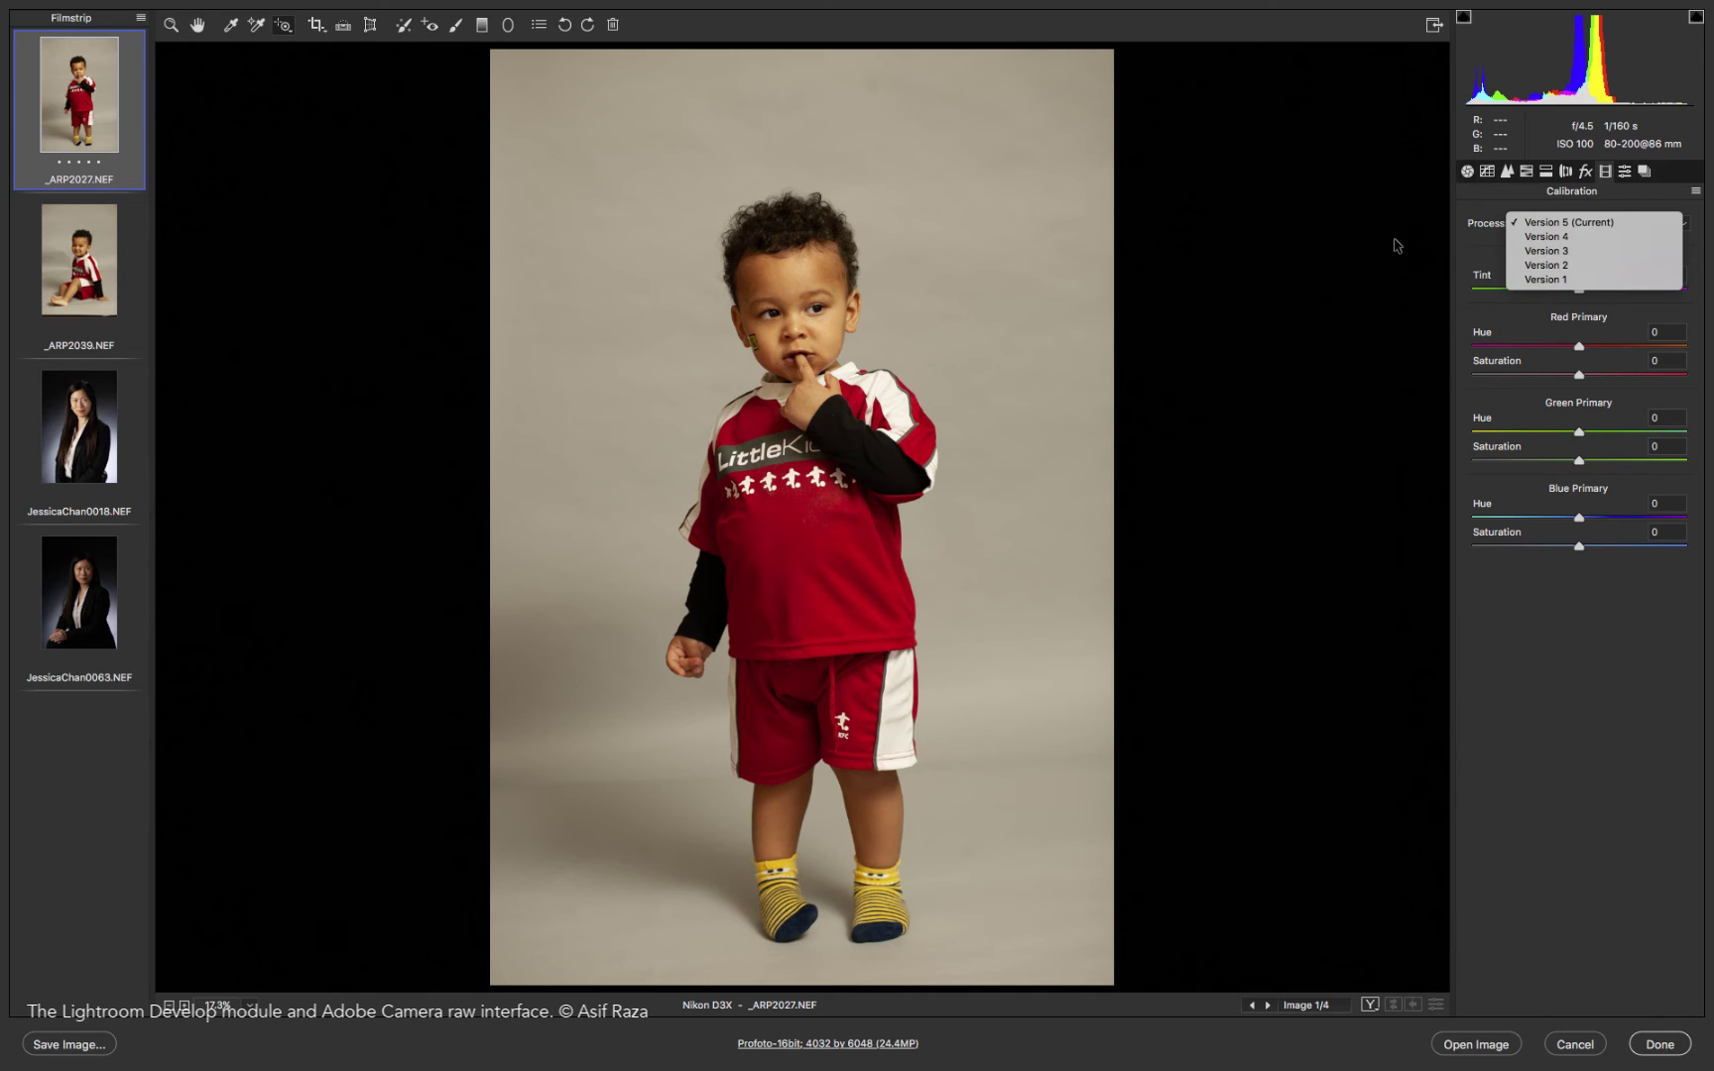
click(1366, 203)
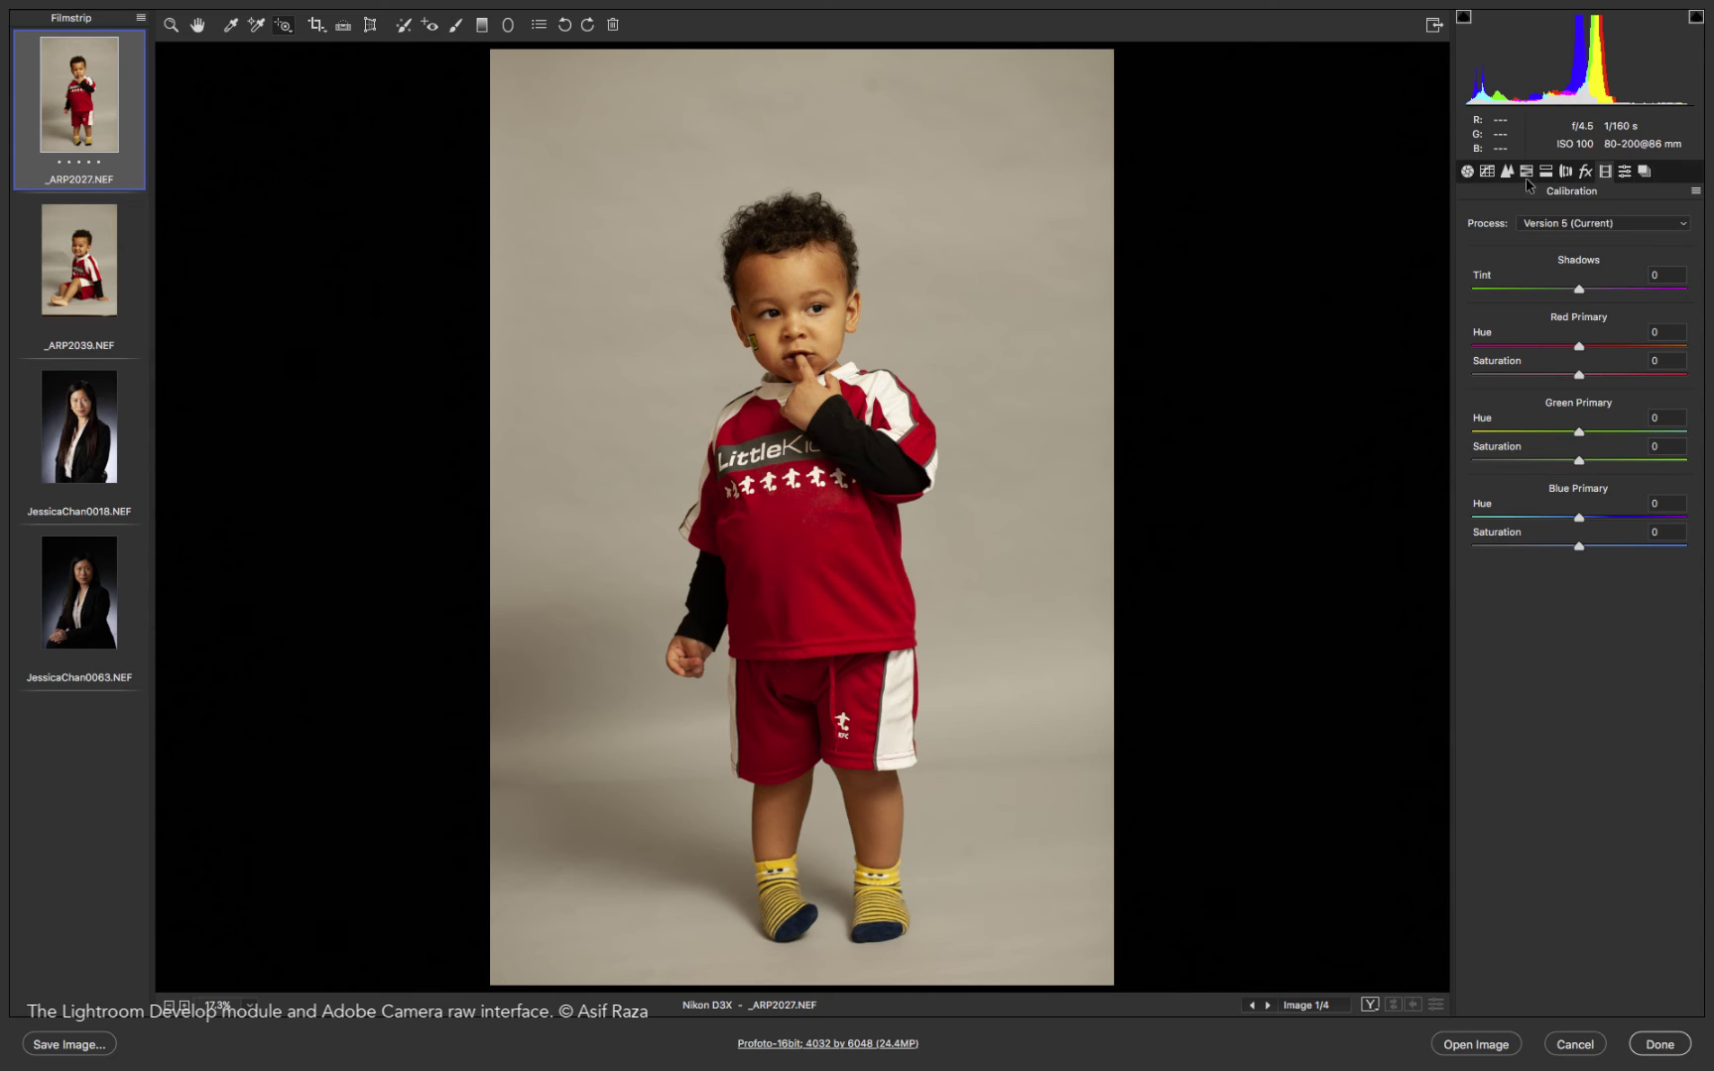
Show the Presets section in Camera Raw, and expand the matching Presets section in Lightroom Classic for comparison.
click(1624, 173)
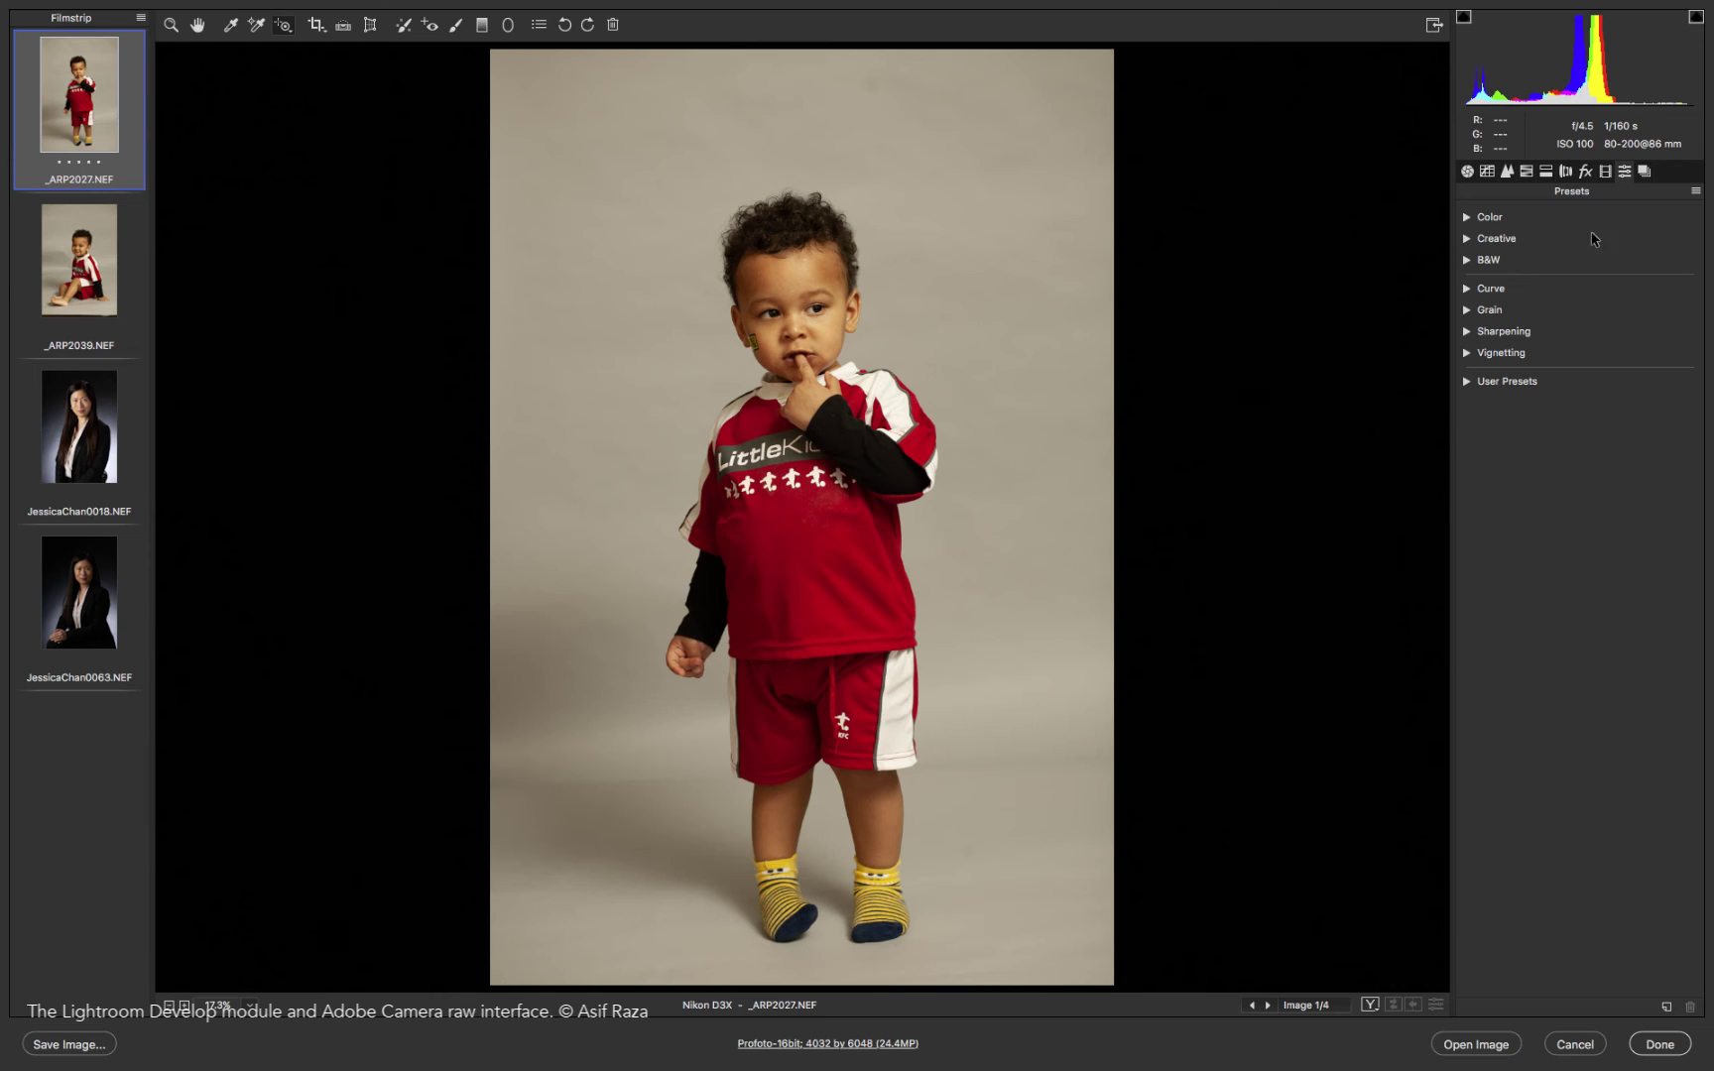
key(super+Tab)
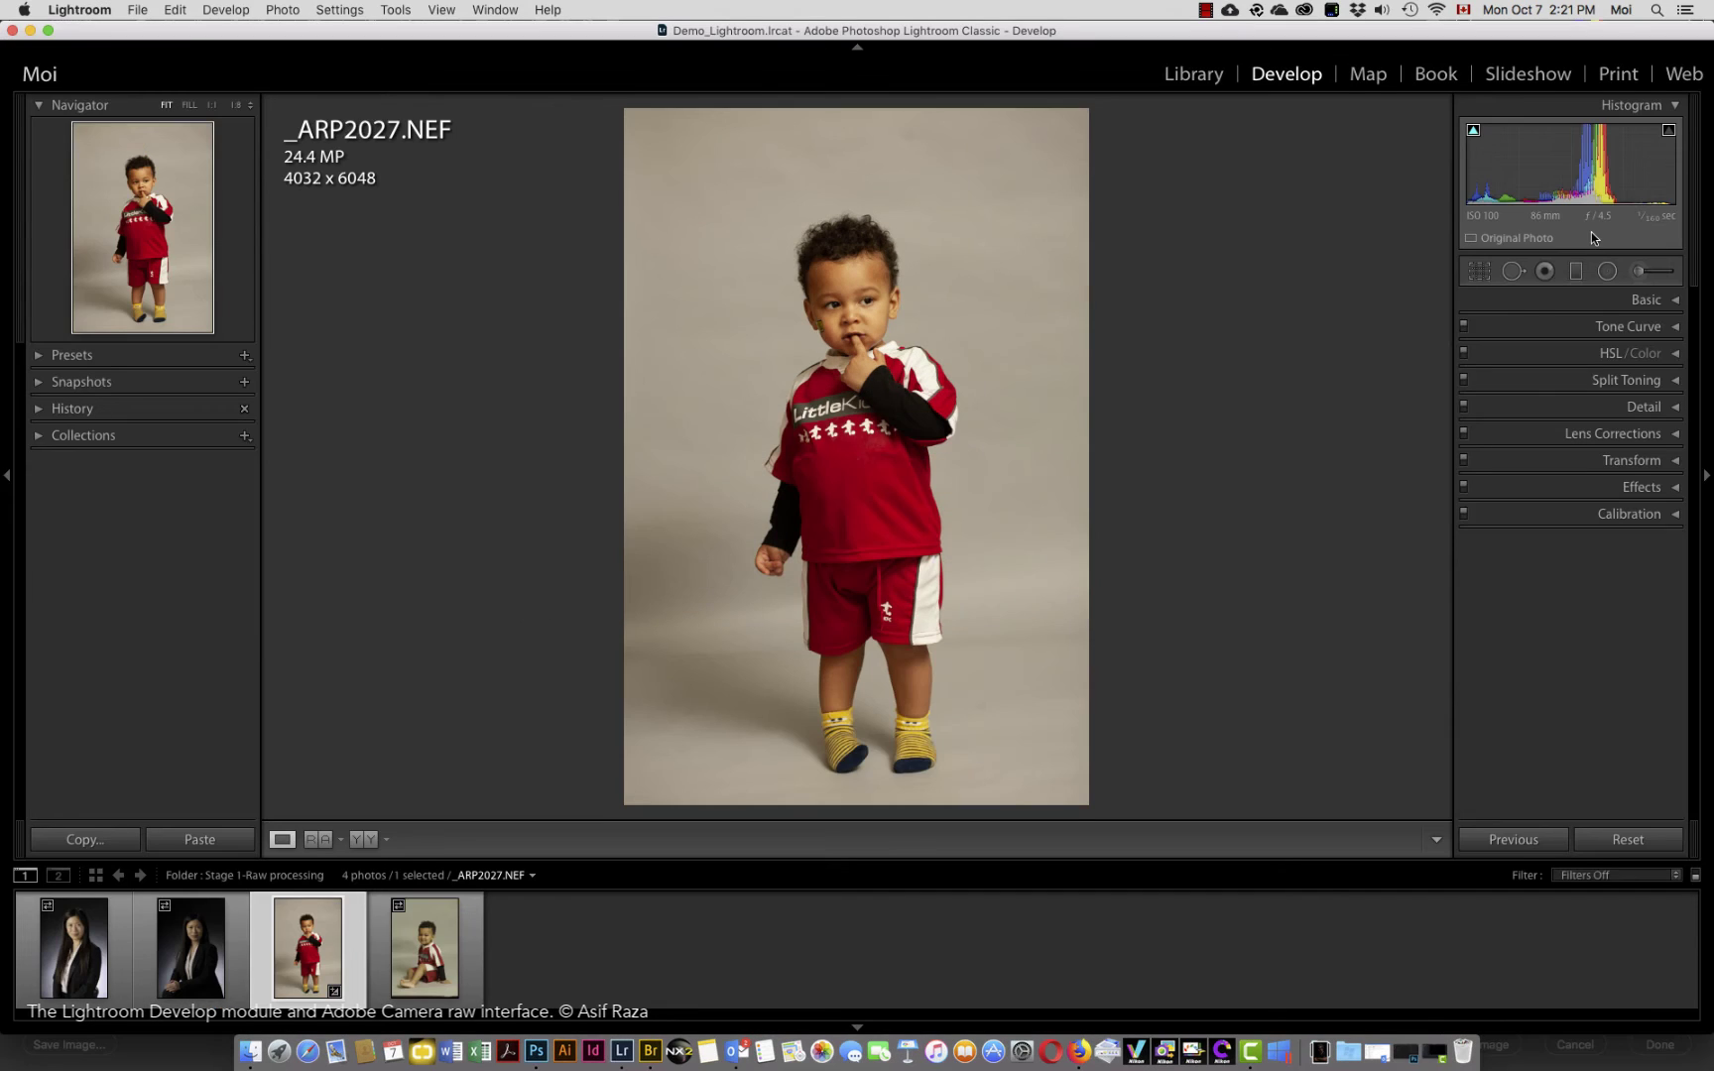
click(40, 357)
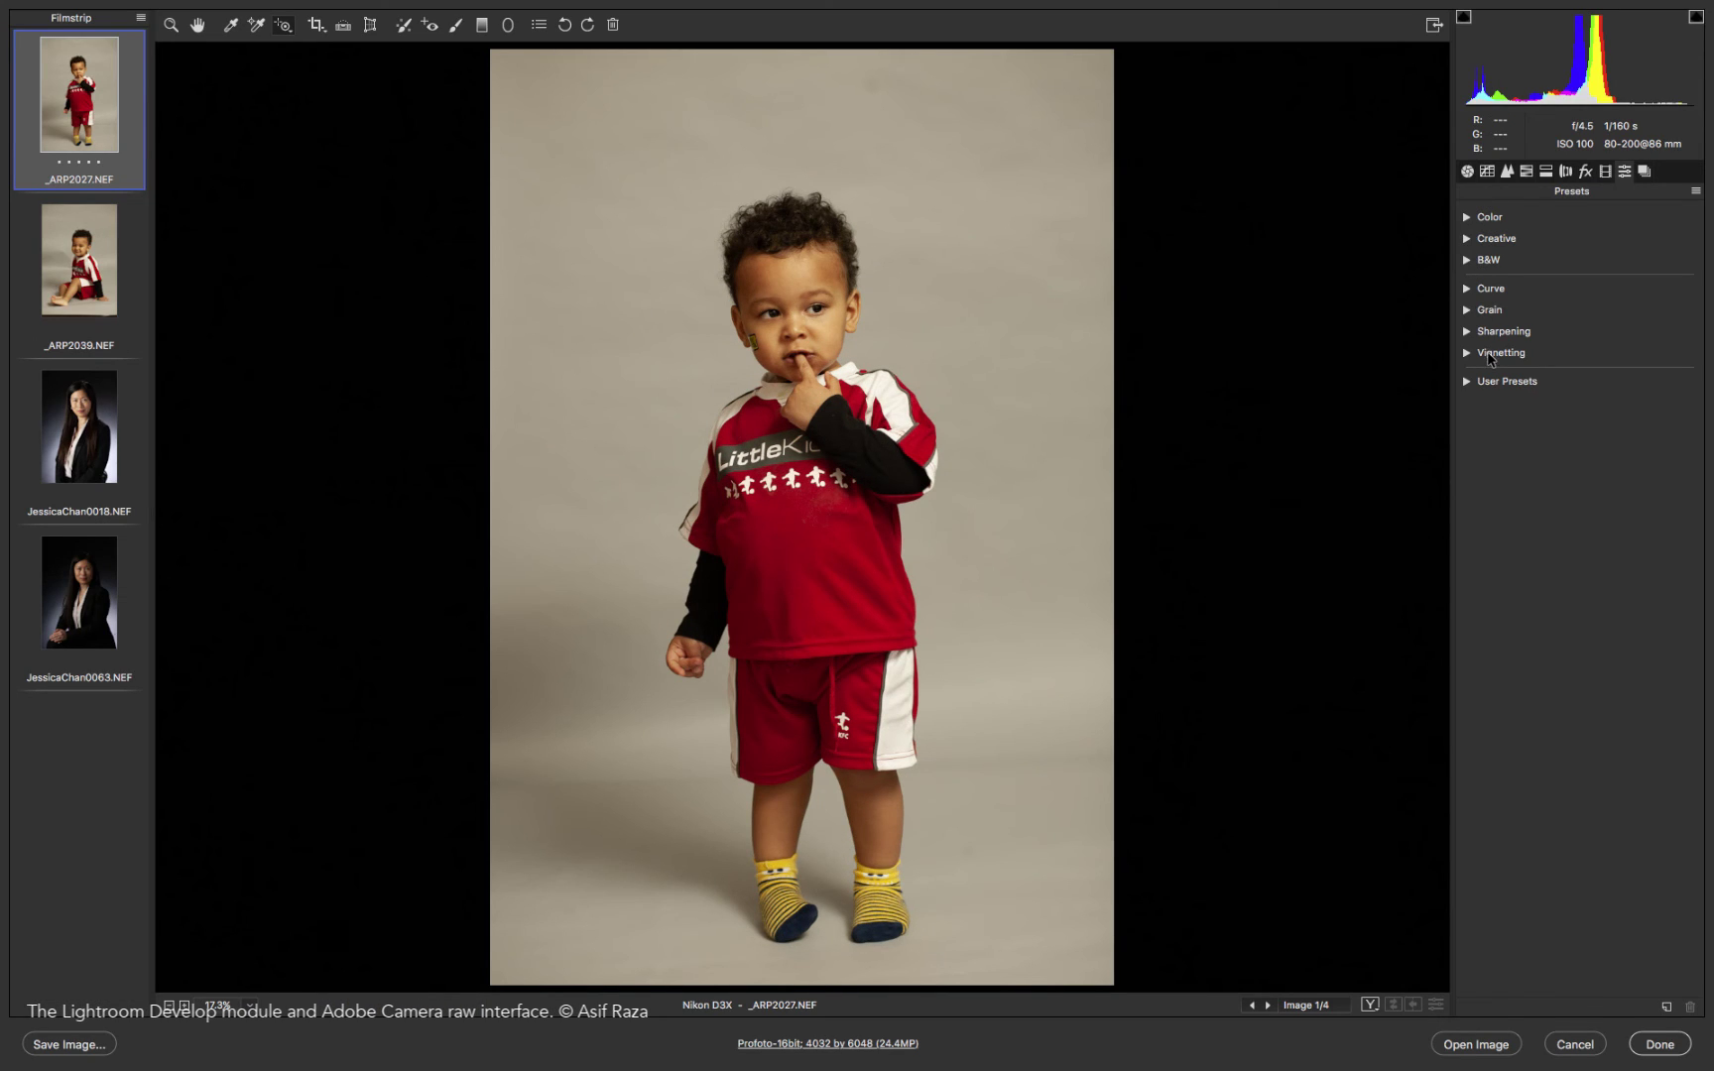
In Camera Raw, preview Color presets such as High Contrast & Detail and Matte without applying them, and view the Snapshots section.
click(1467, 217)
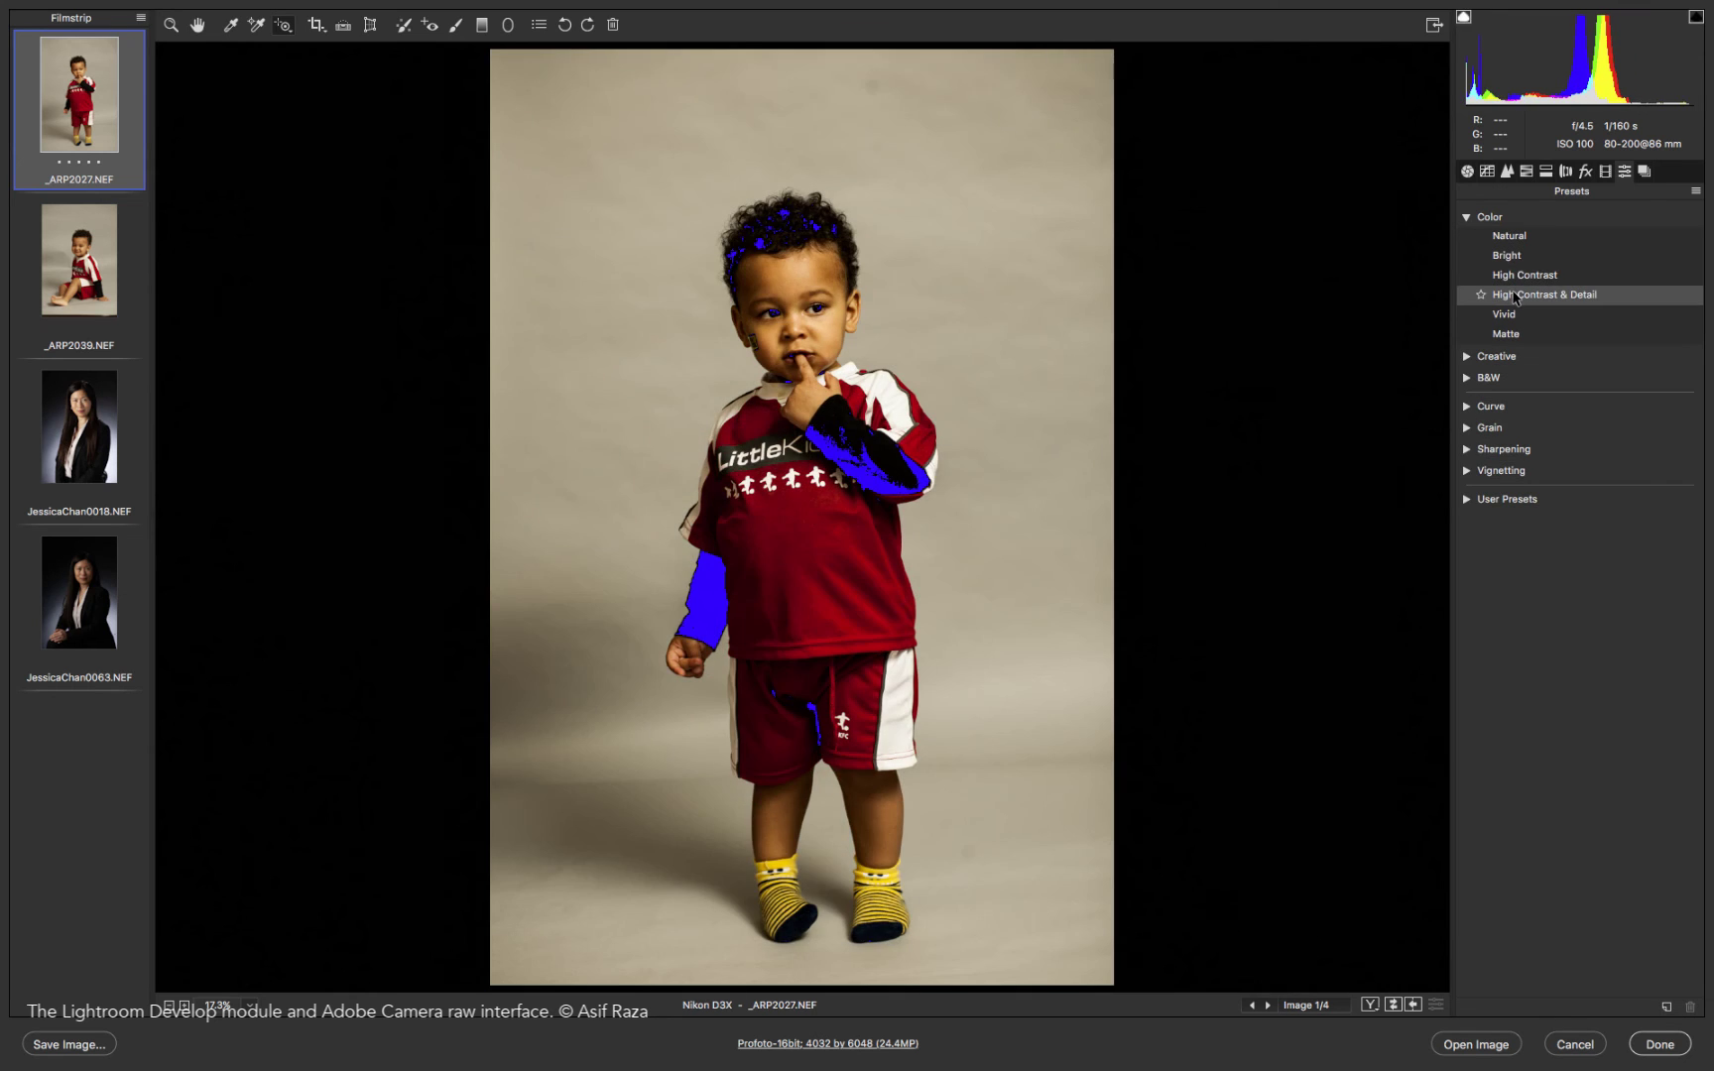
key(u)
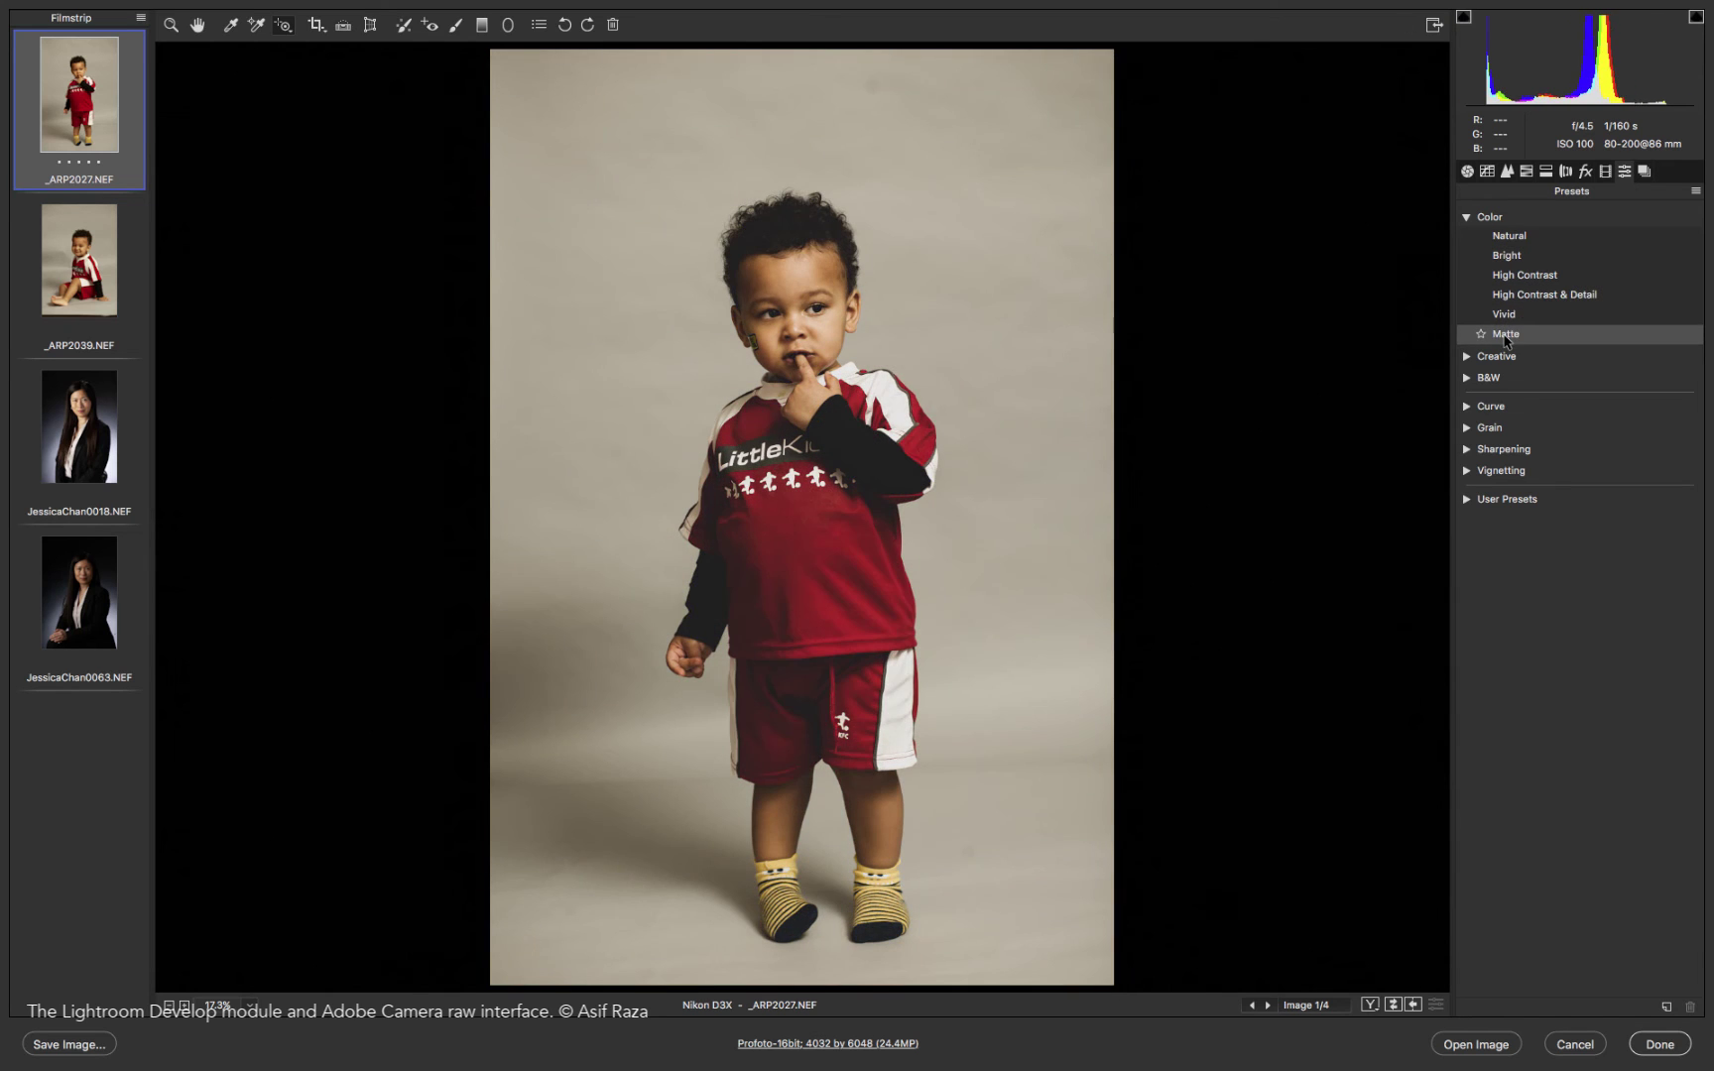
click(1466, 217)
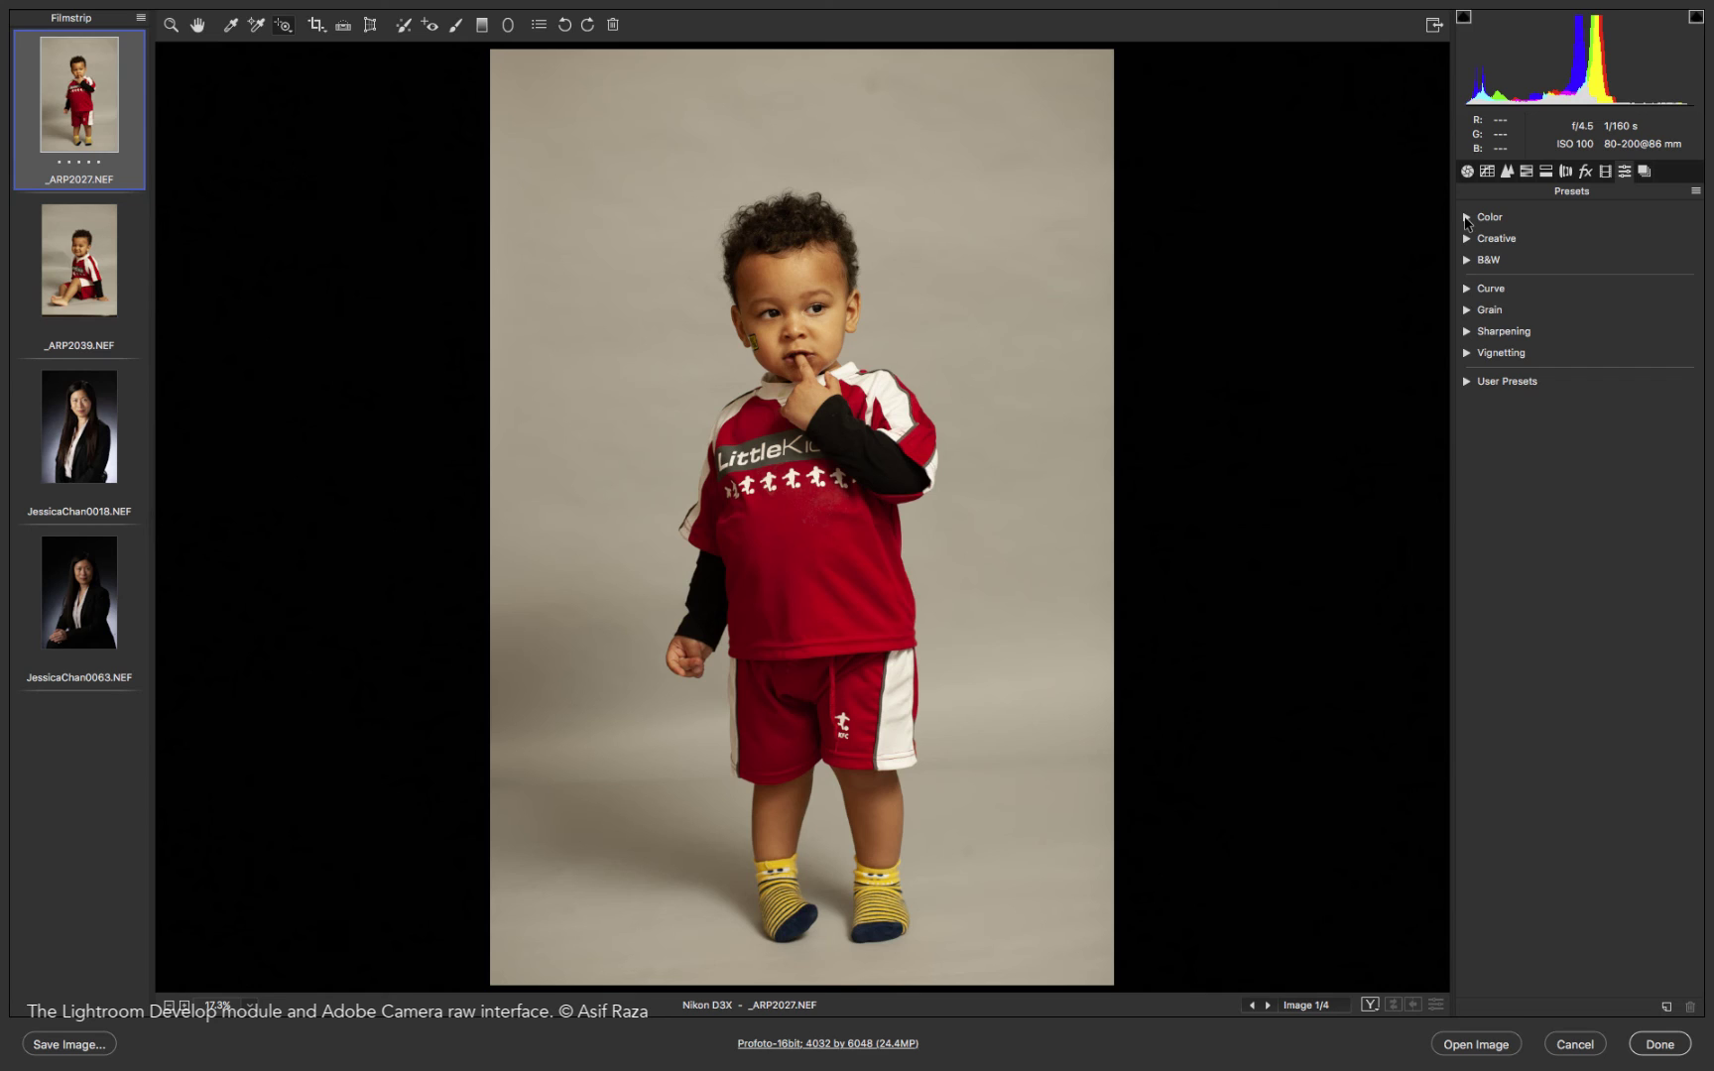
click(1643, 171)
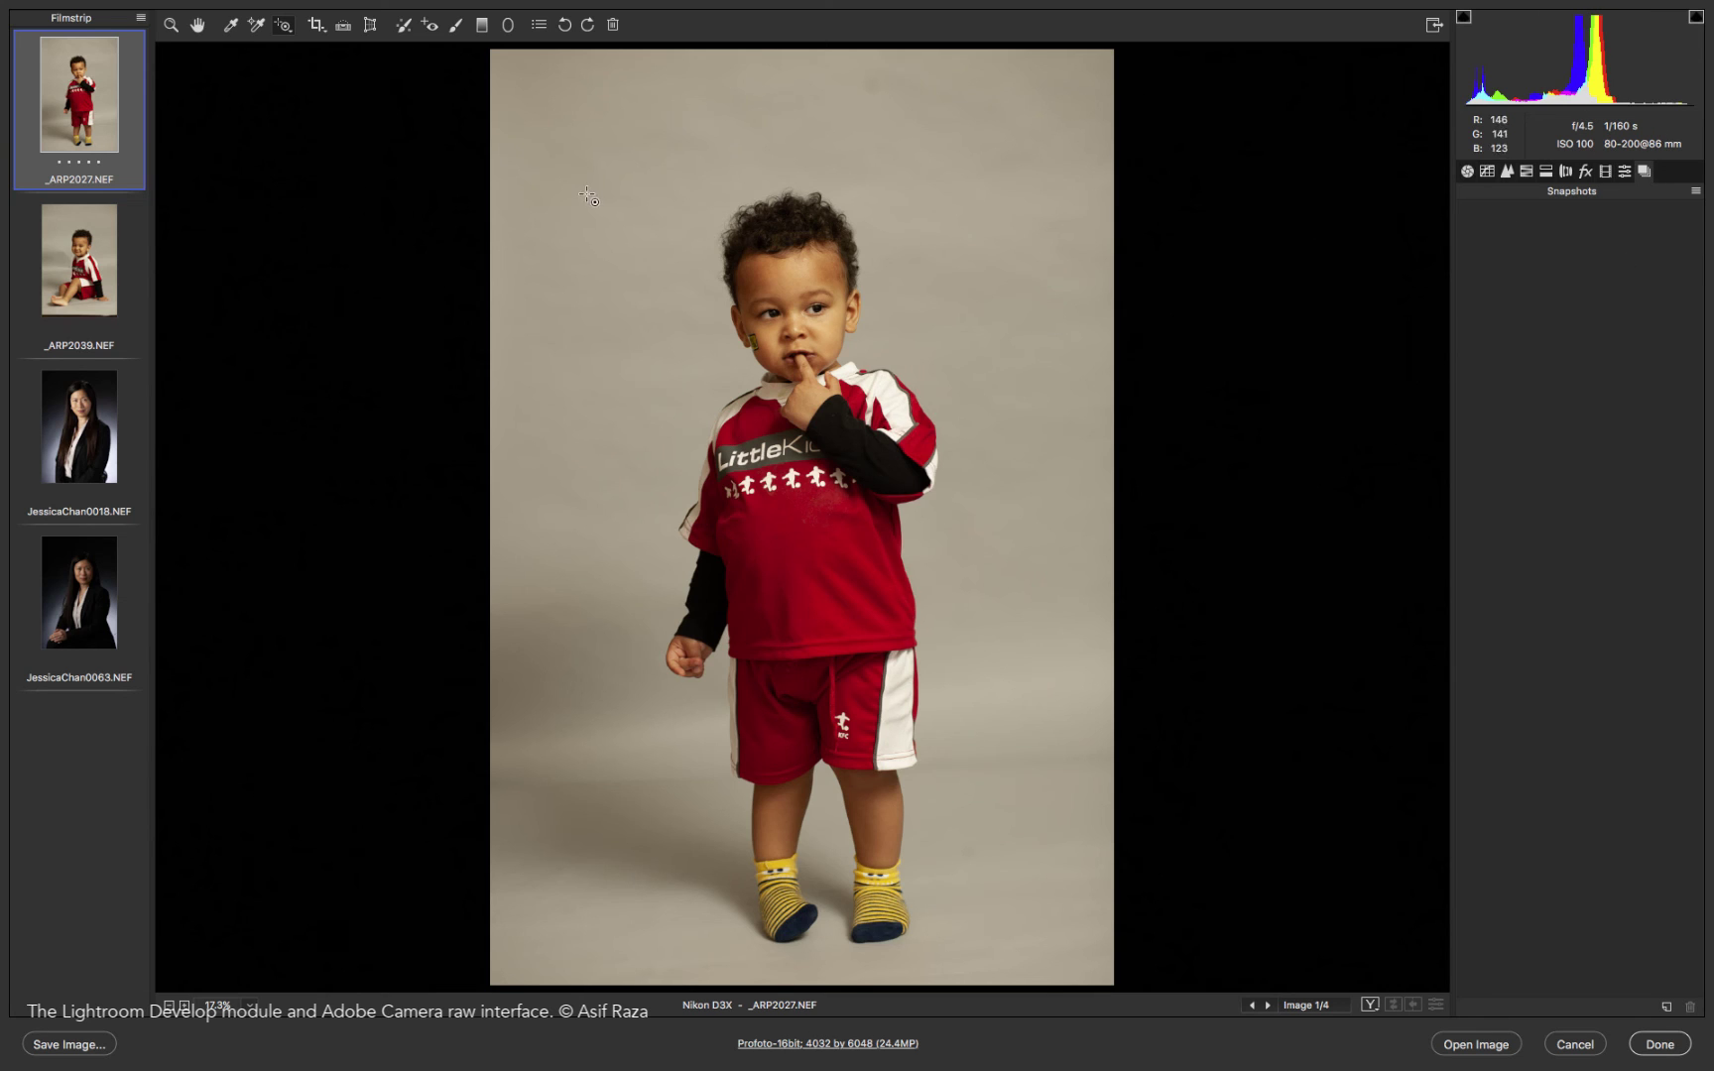
Place two Color Sampler points, one on the shirt's white shoulder and one on the shadowed backdrop beside the boy.
click(255, 30)
click(885, 378)
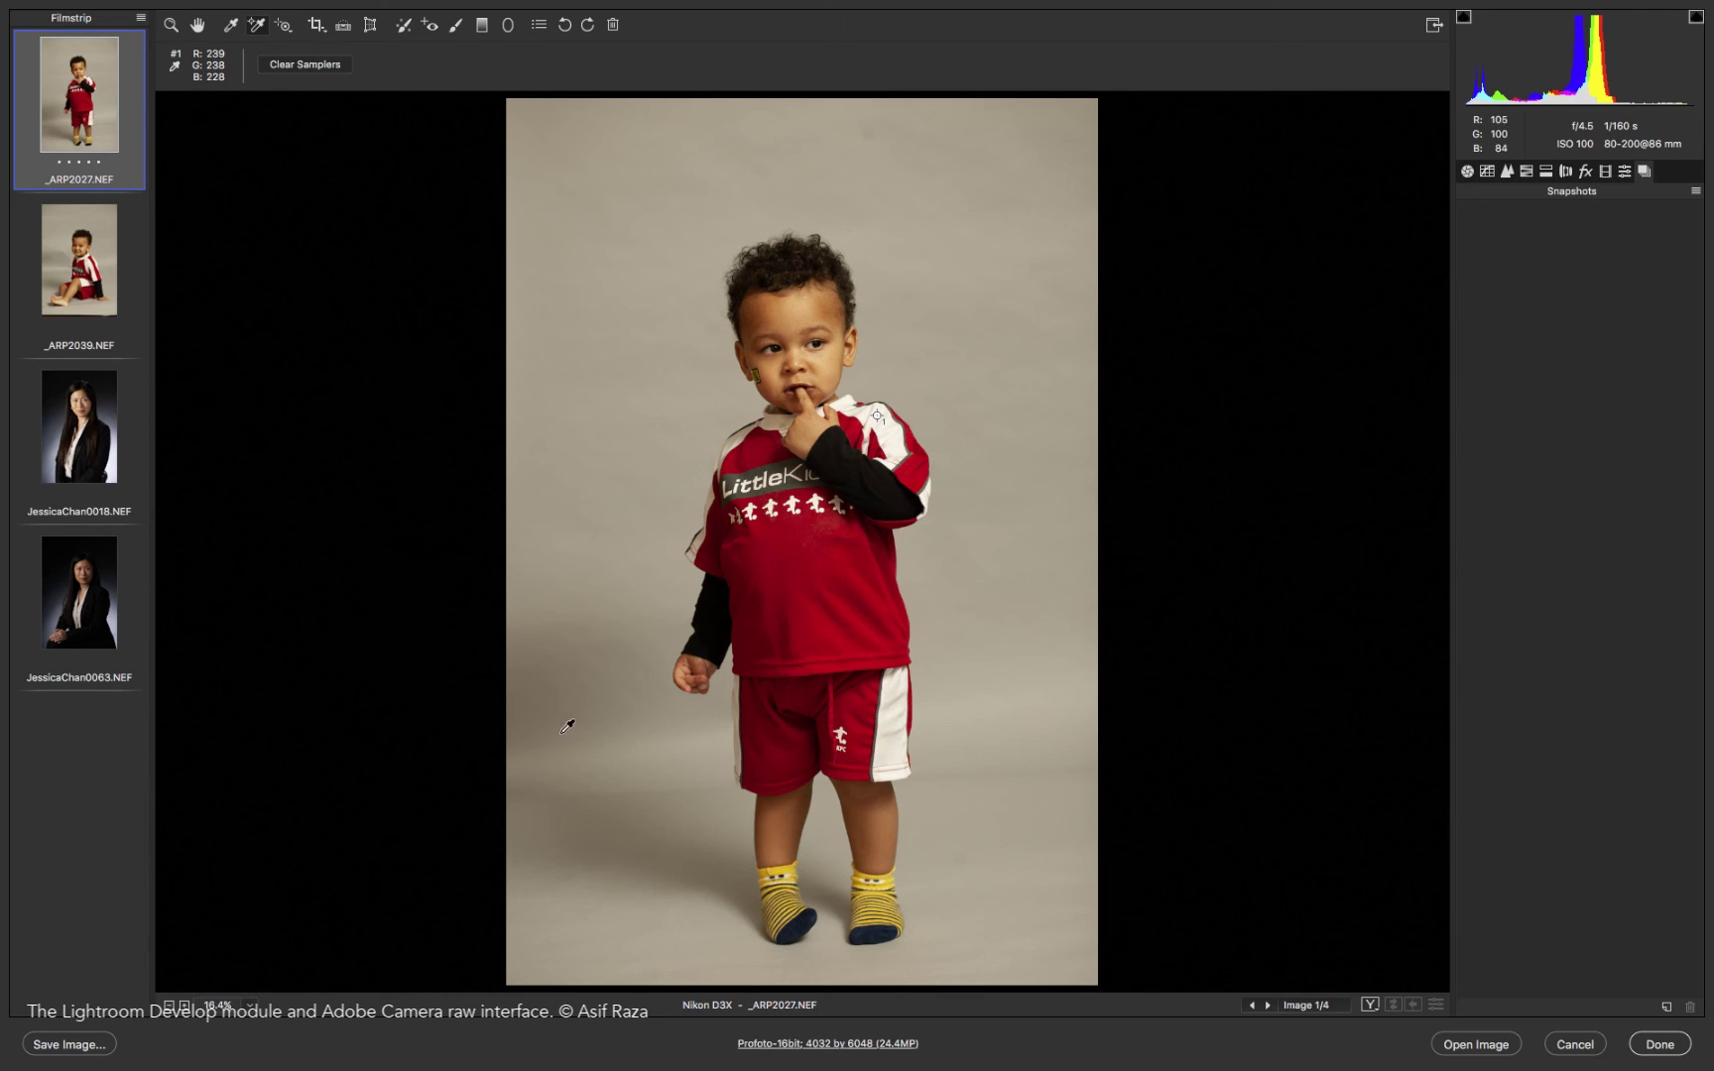
click(568, 693)
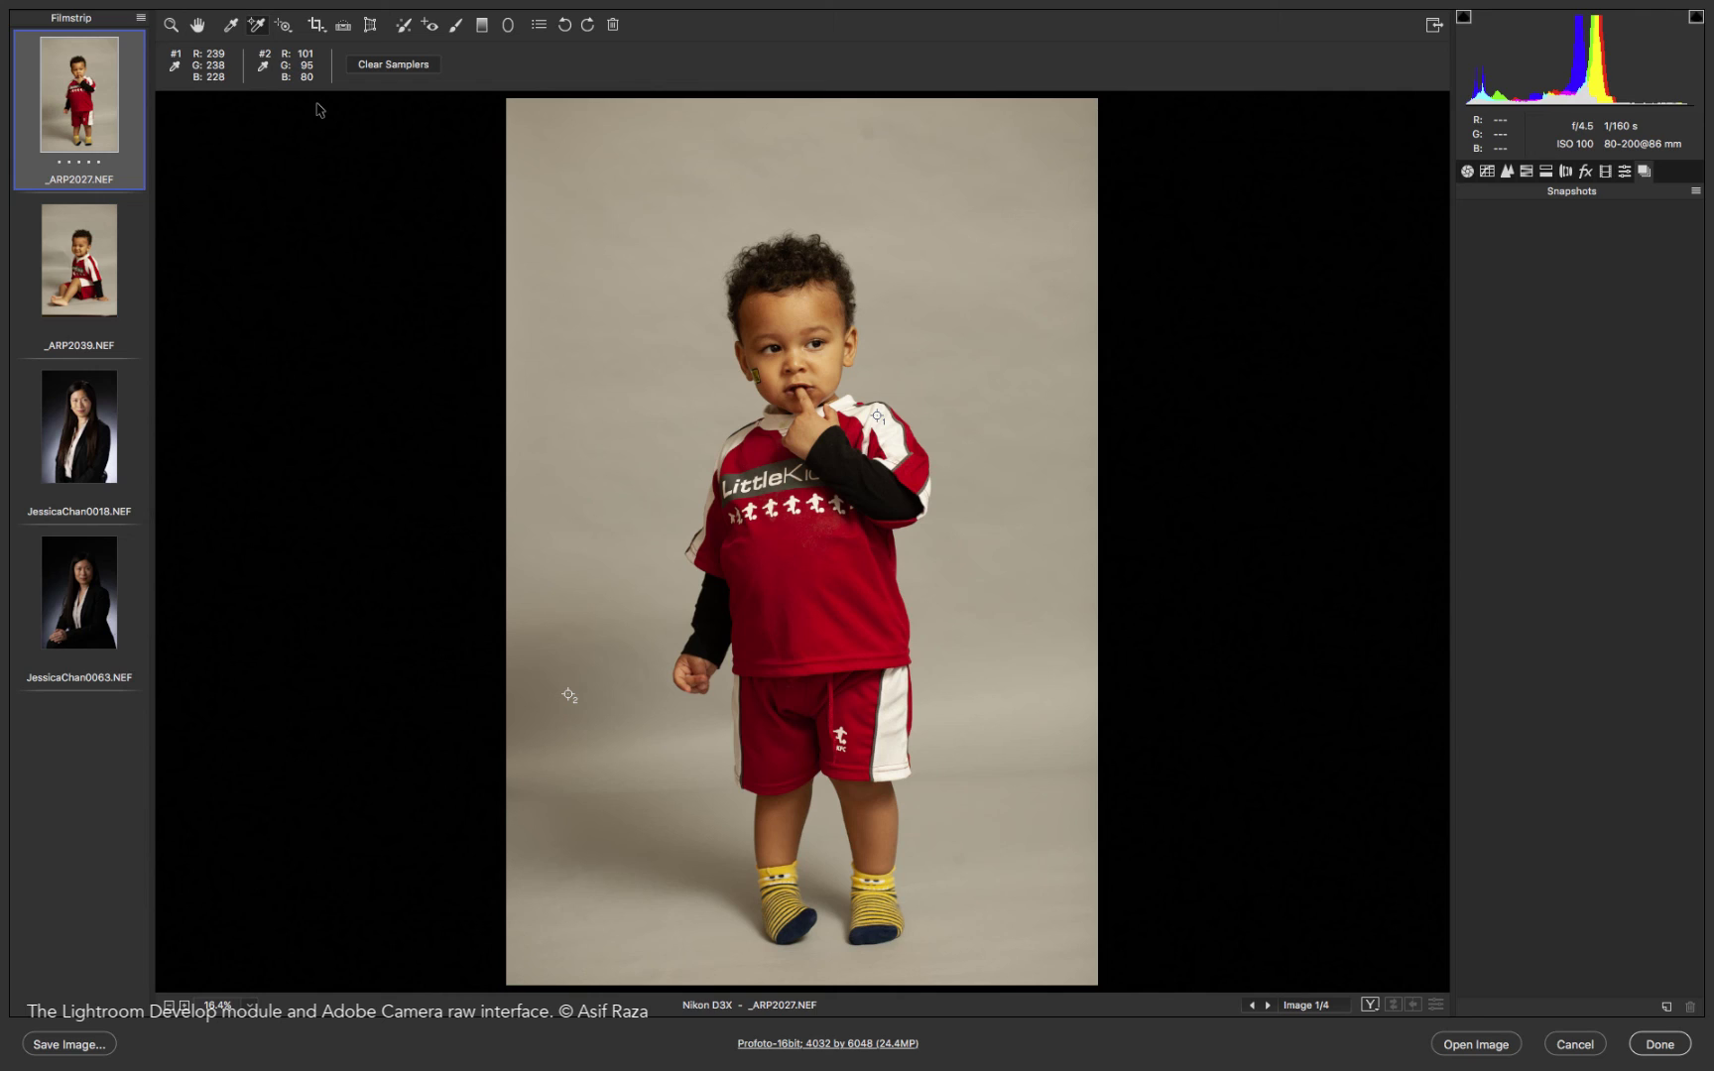
Review the Targeted Adjustment tool's modes and the Crop tool's aspect-ratio and overlay options without changing them.
click(289, 30)
click(289, 30)
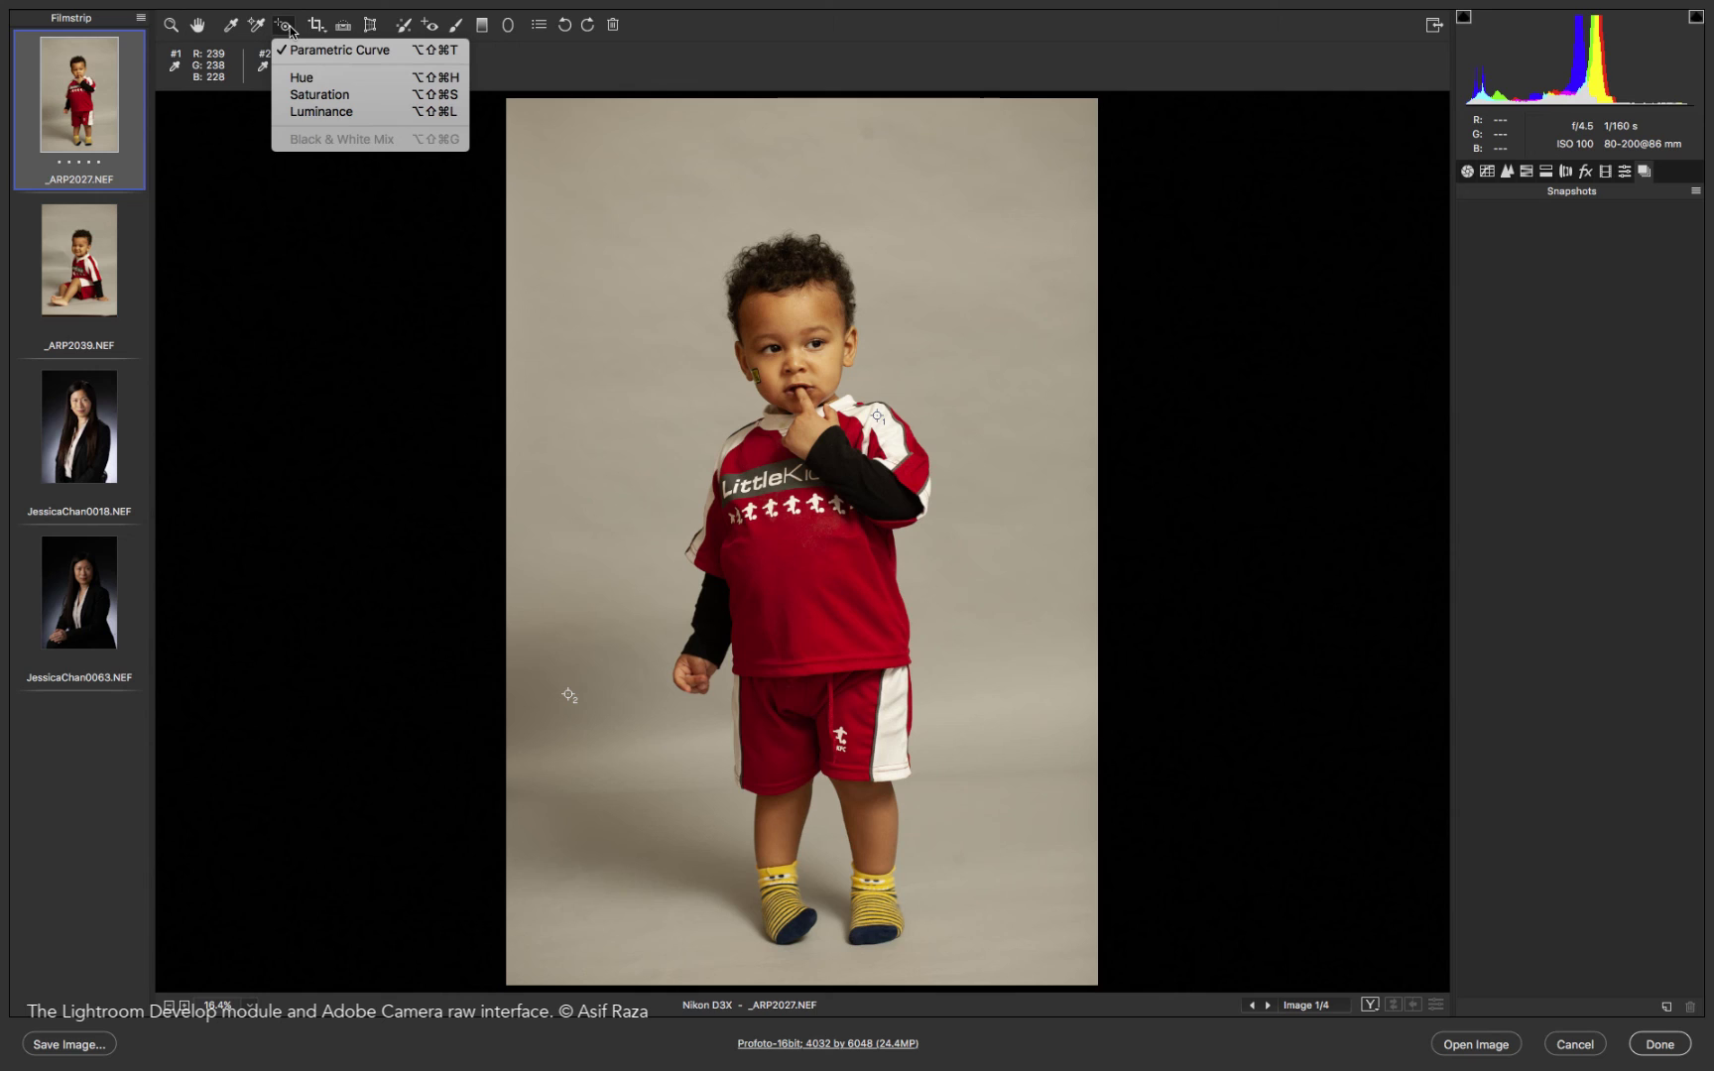
click(289, 29)
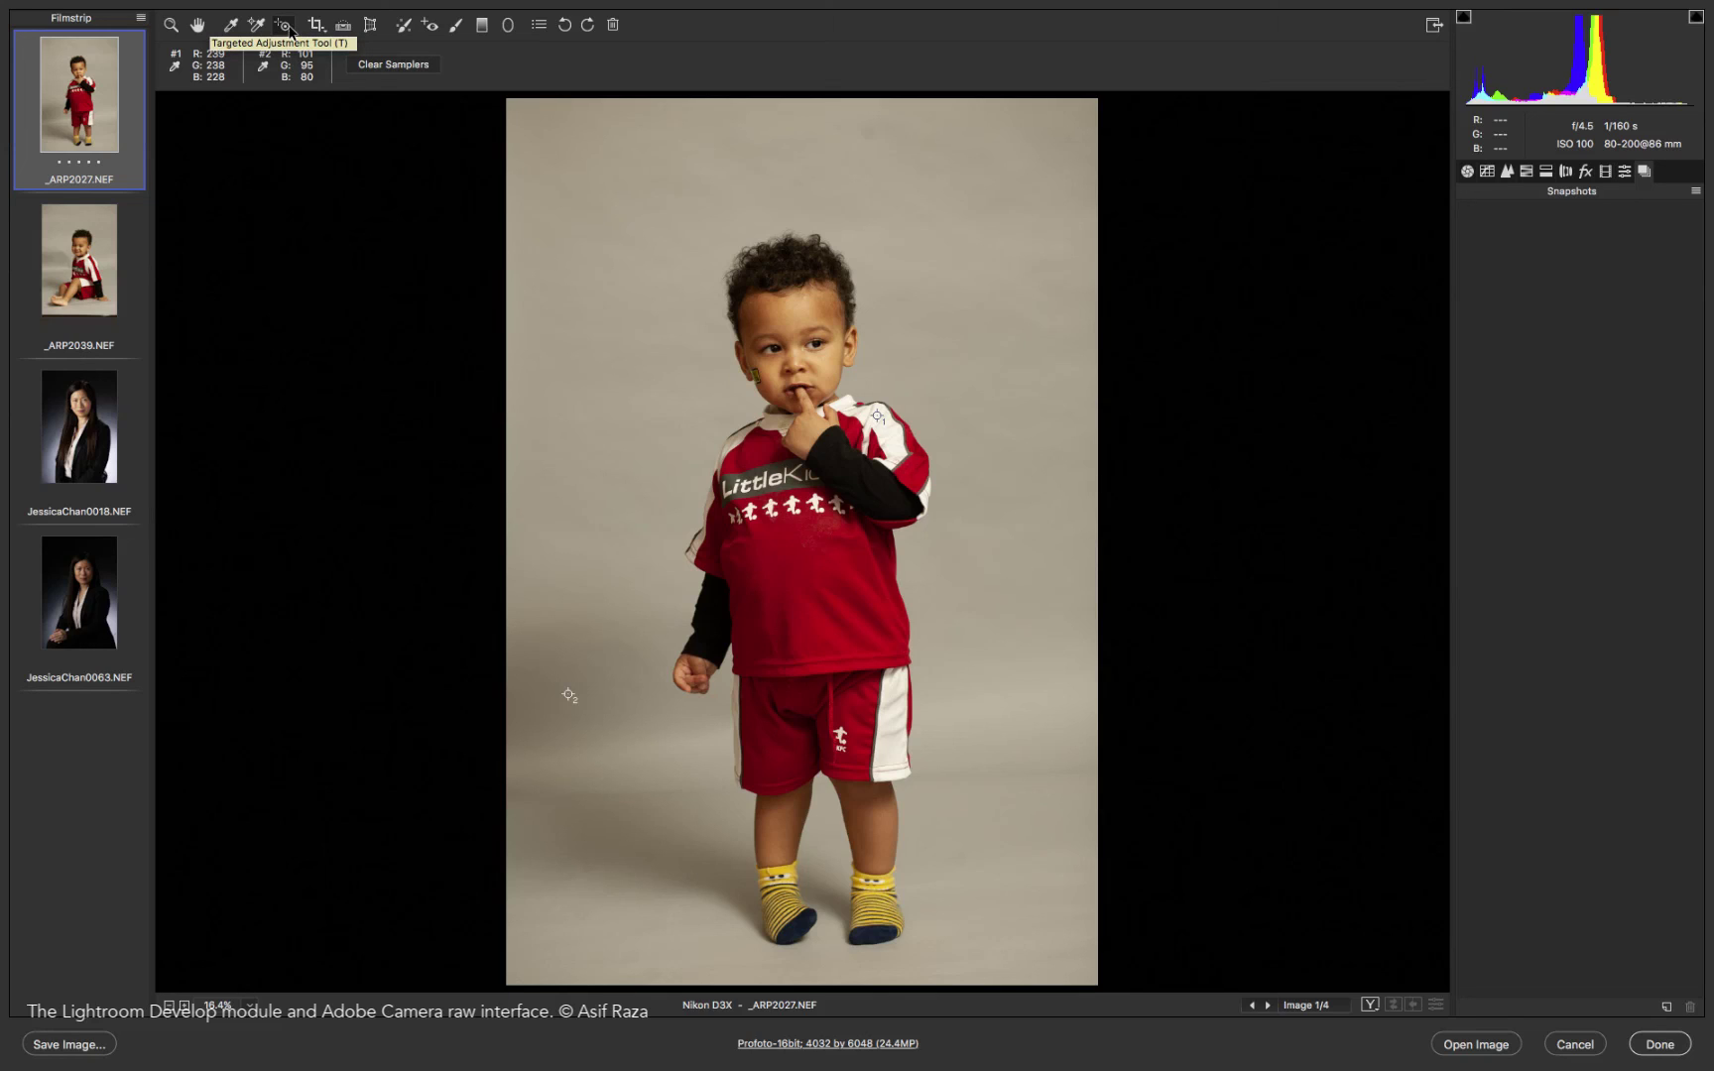
click(288, 27)
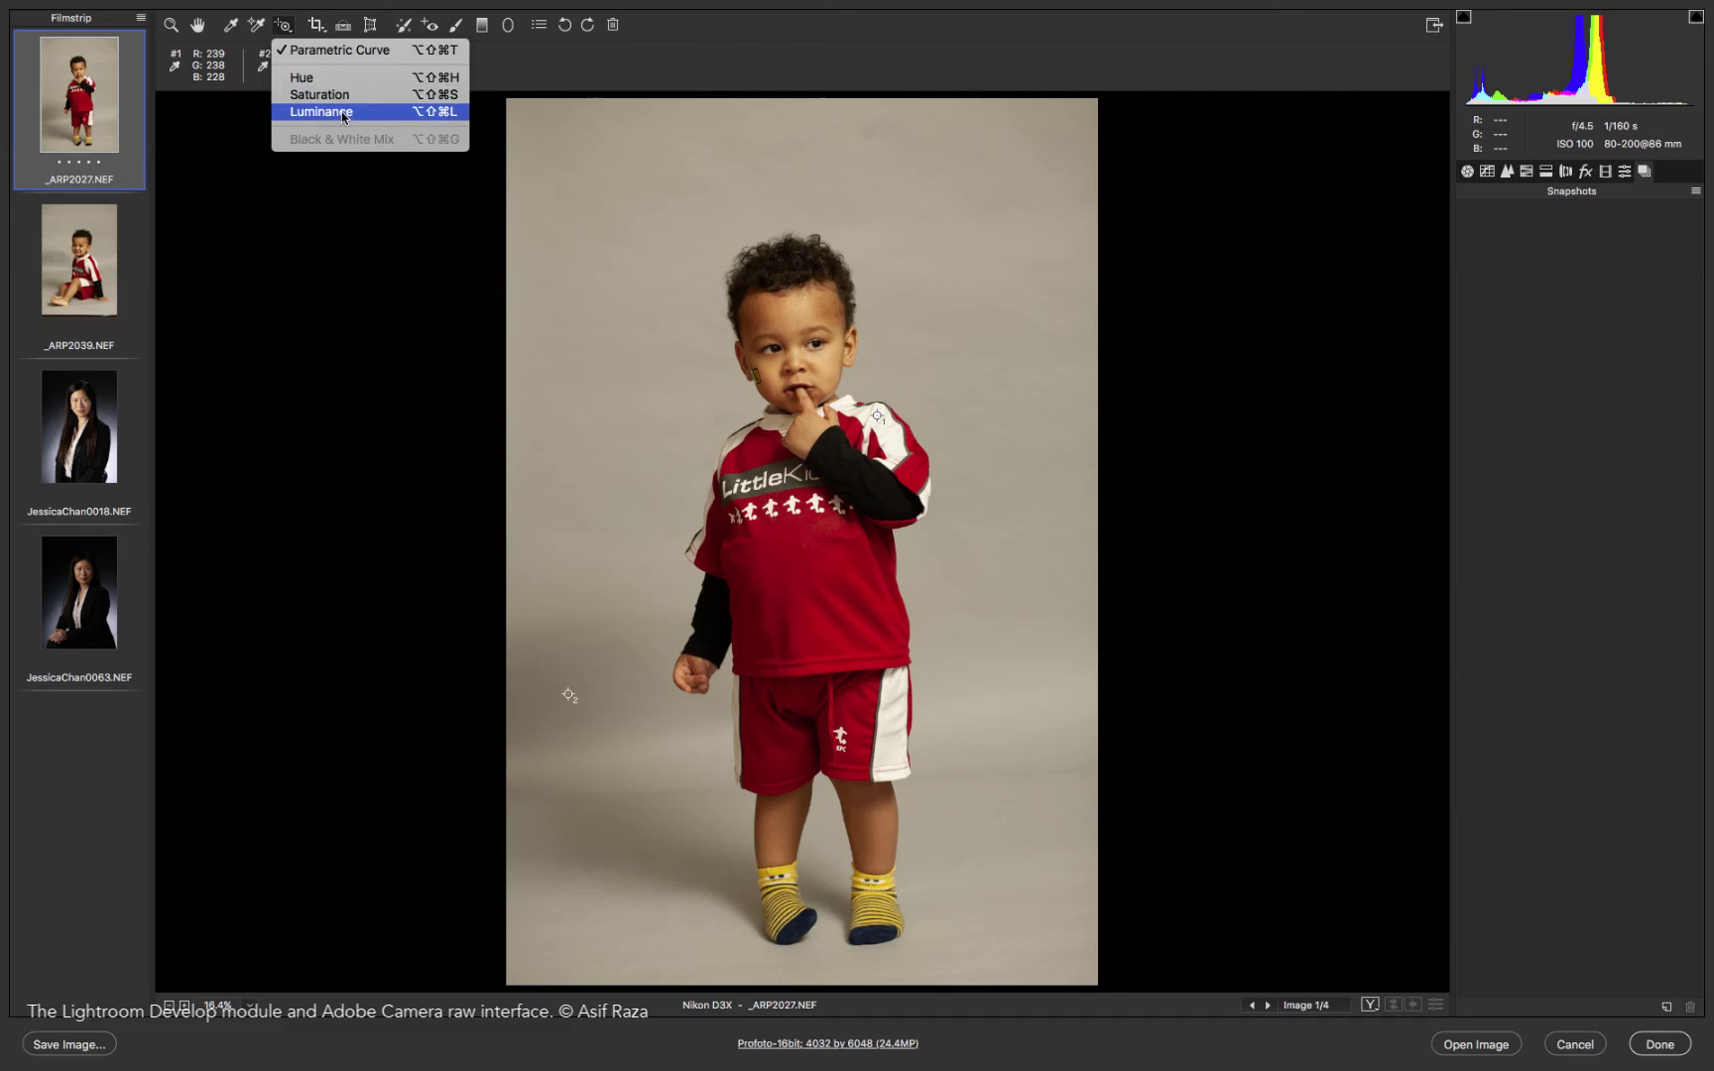
click(287, 32)
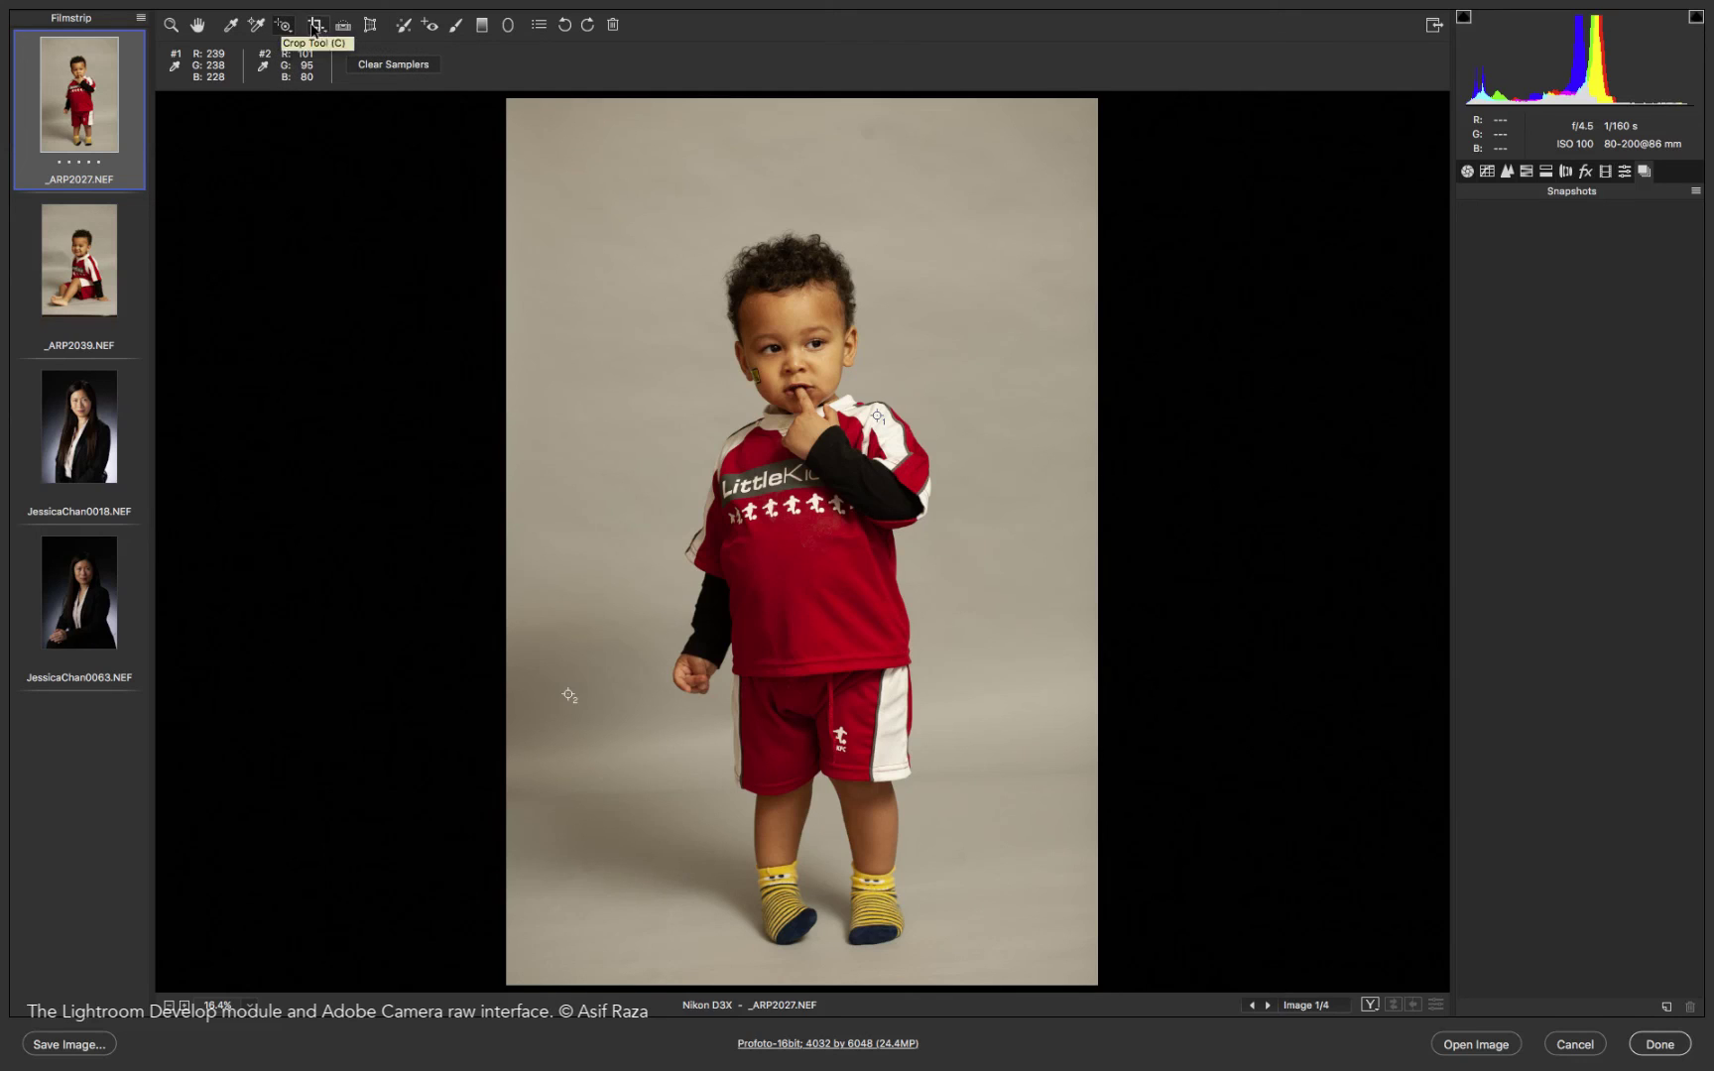
click(324, 31)
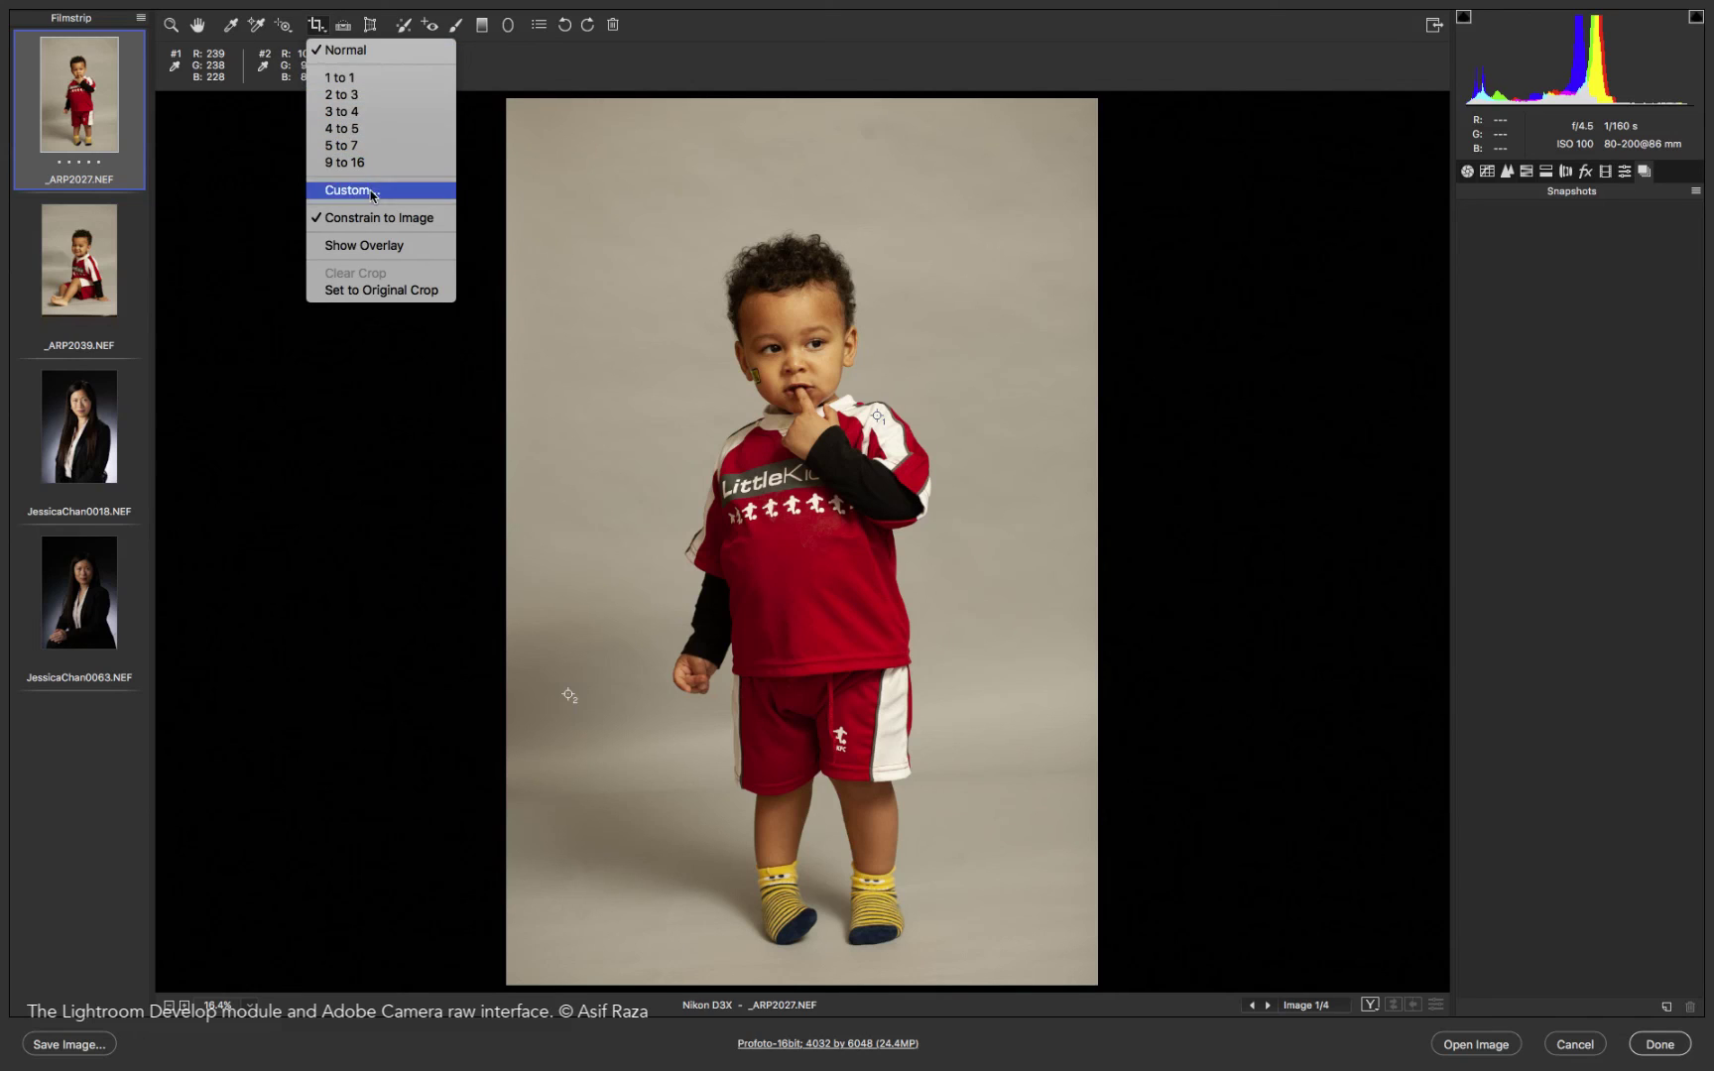
click(314, 51)
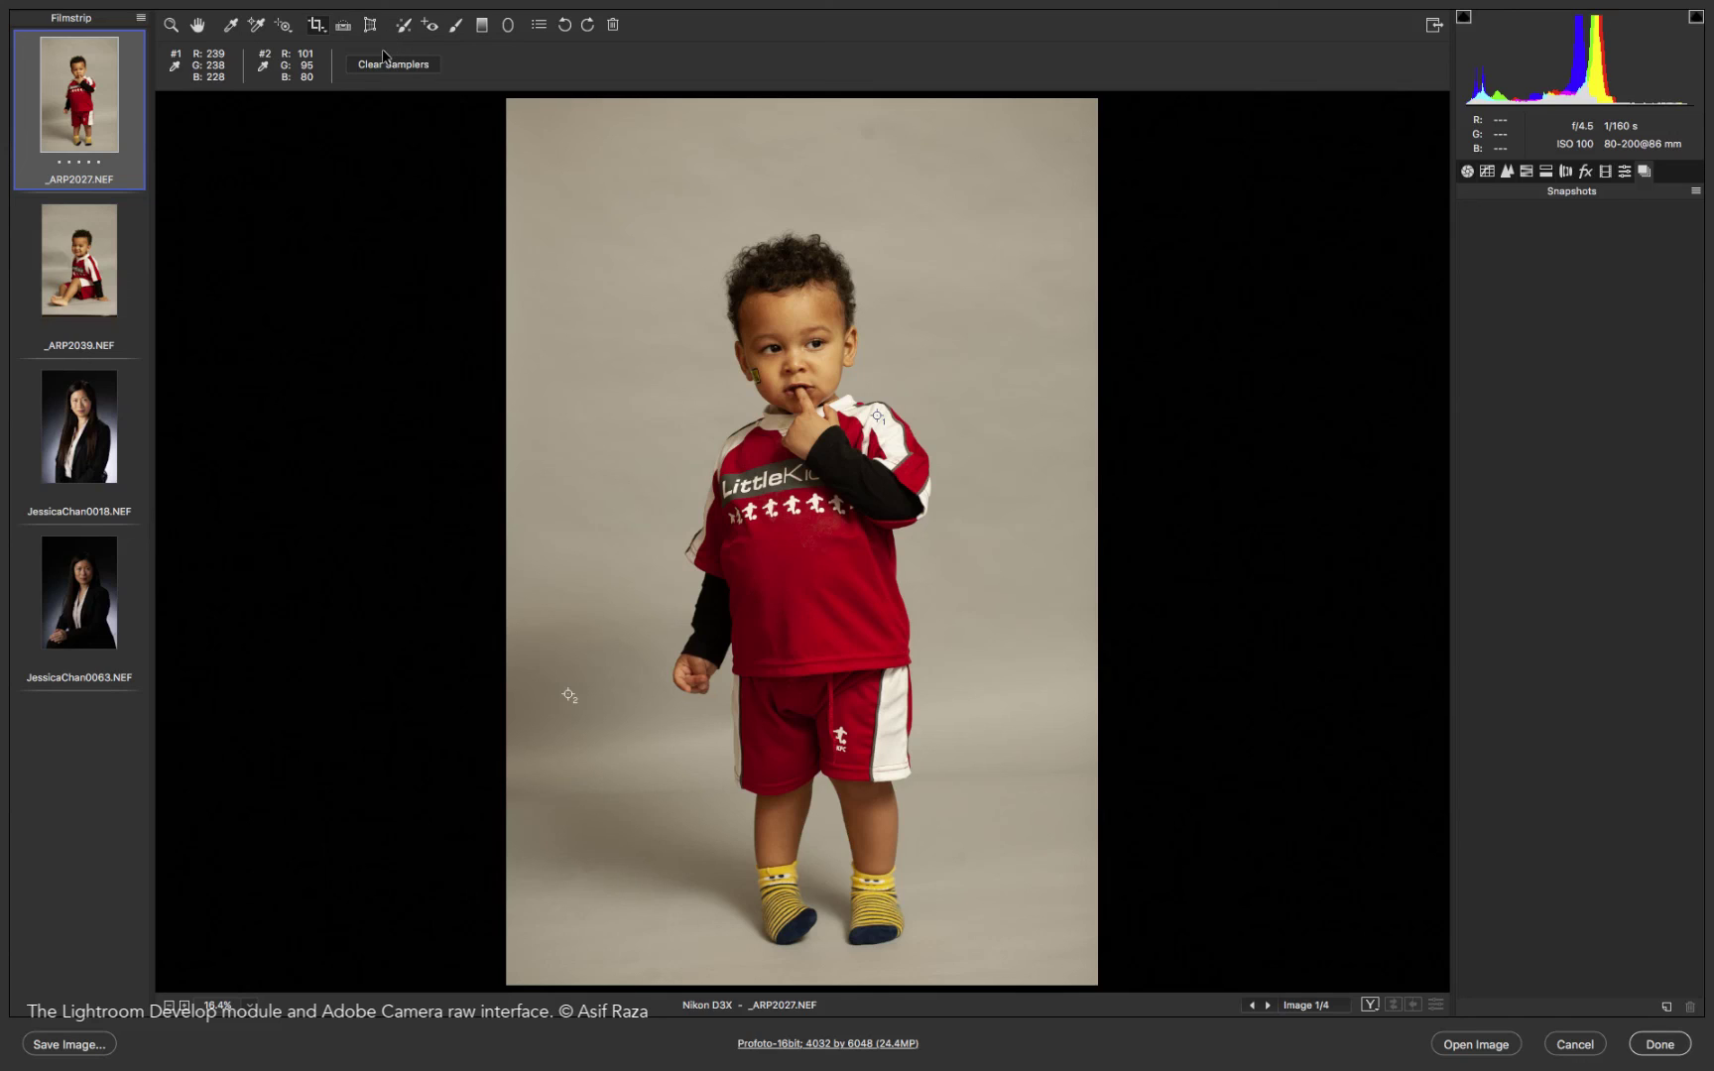
Show the Adjustment Brush settings in Camera Raw, compare them with Lightroom Classic's brush down to Range Mask, and switch back towards Adobe Bridge.
click(457, 27)
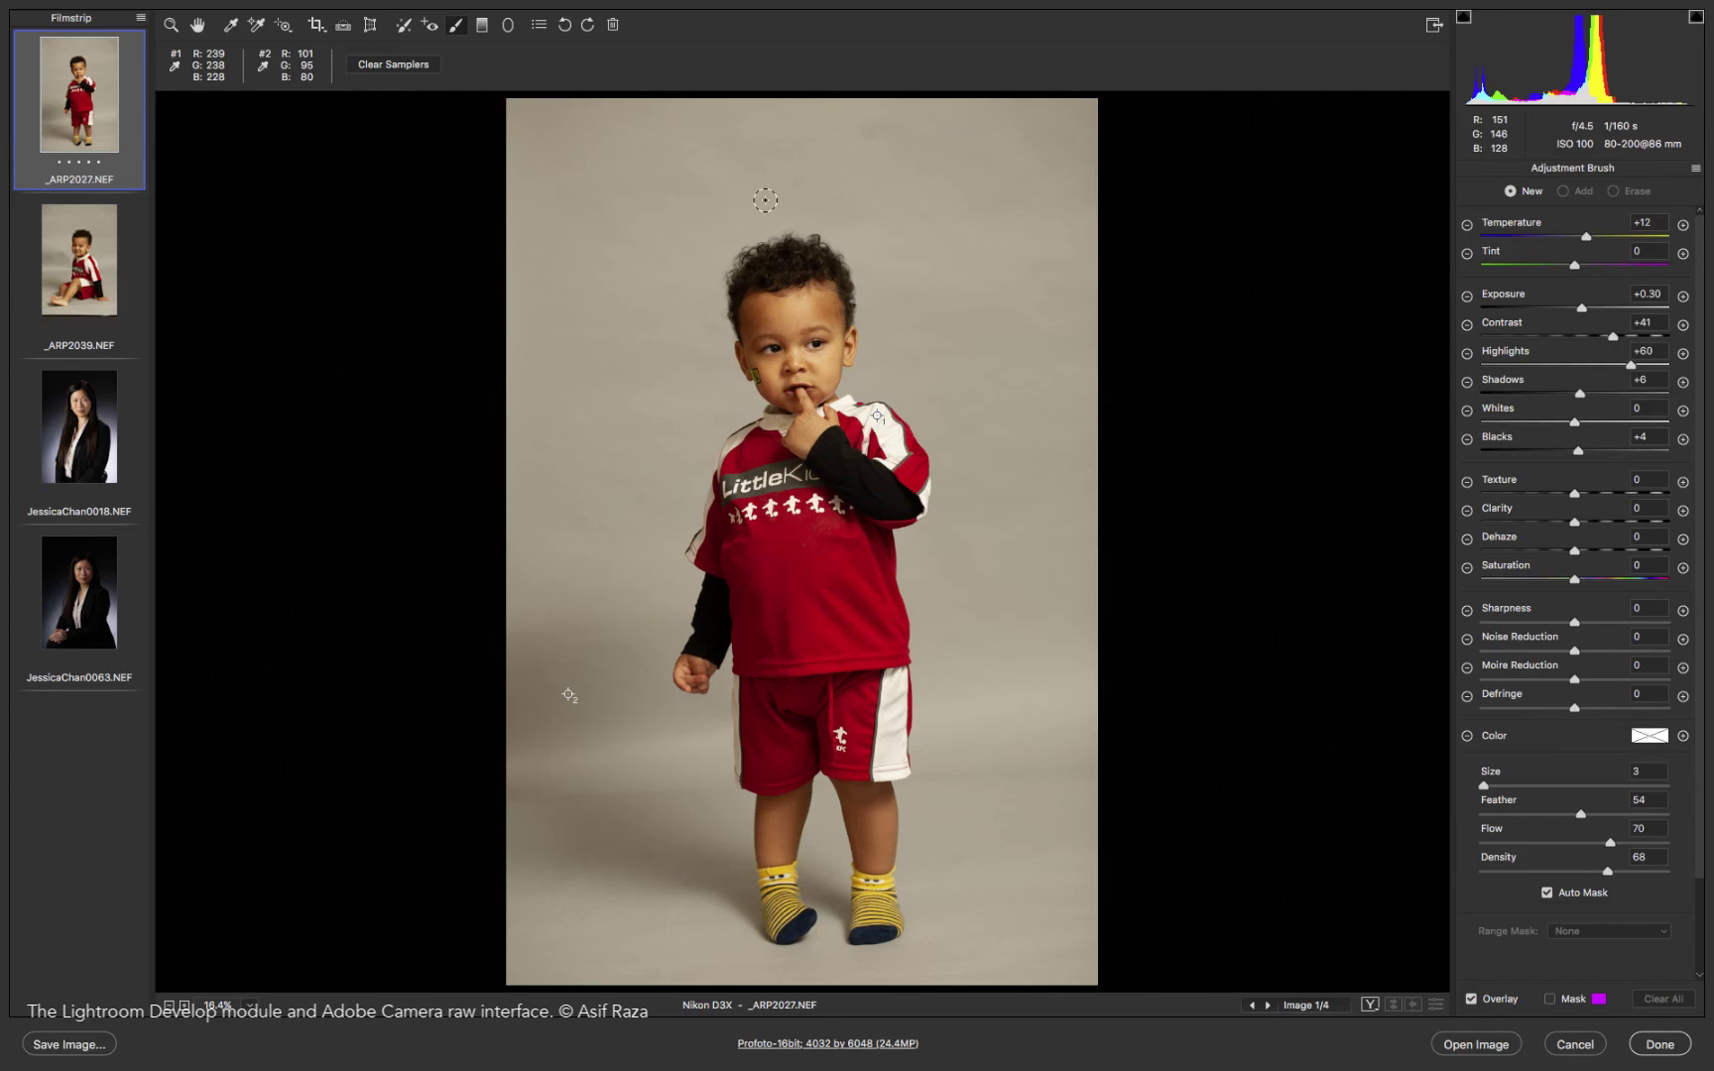
key(super+Tab)
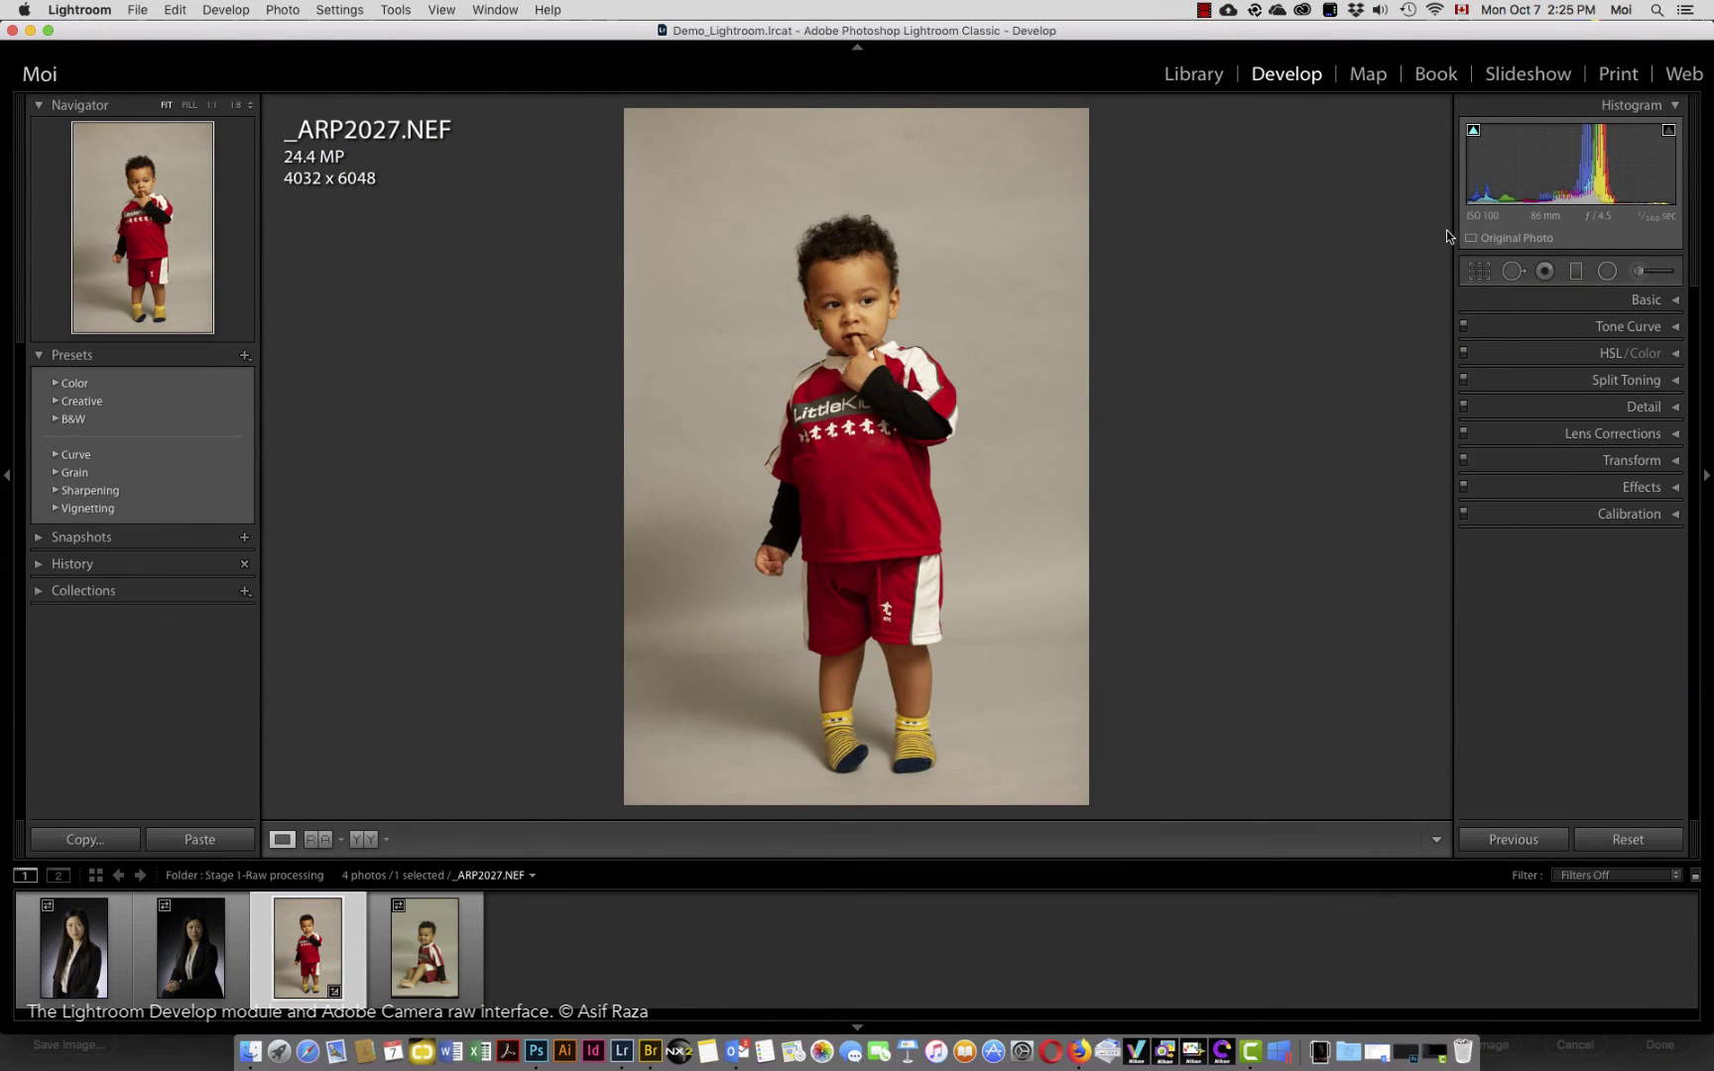
click(1639, 276)
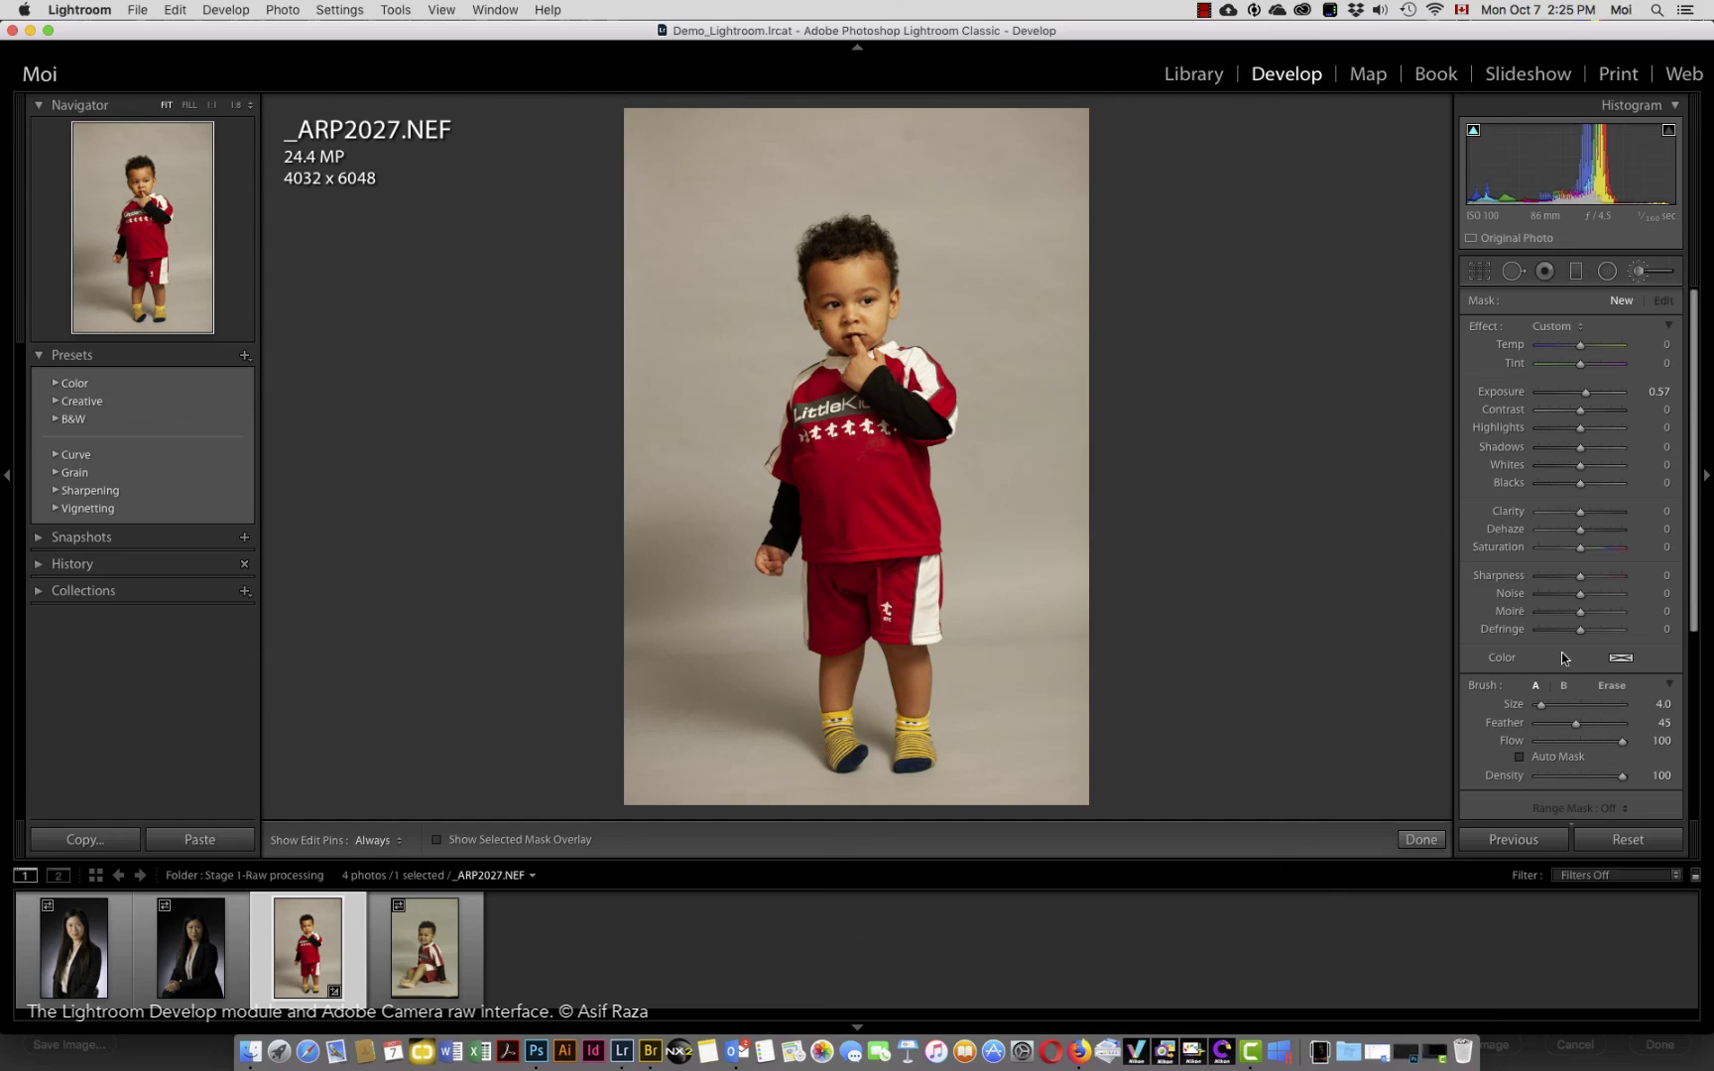
drag(1696, 481, 1699, 530)
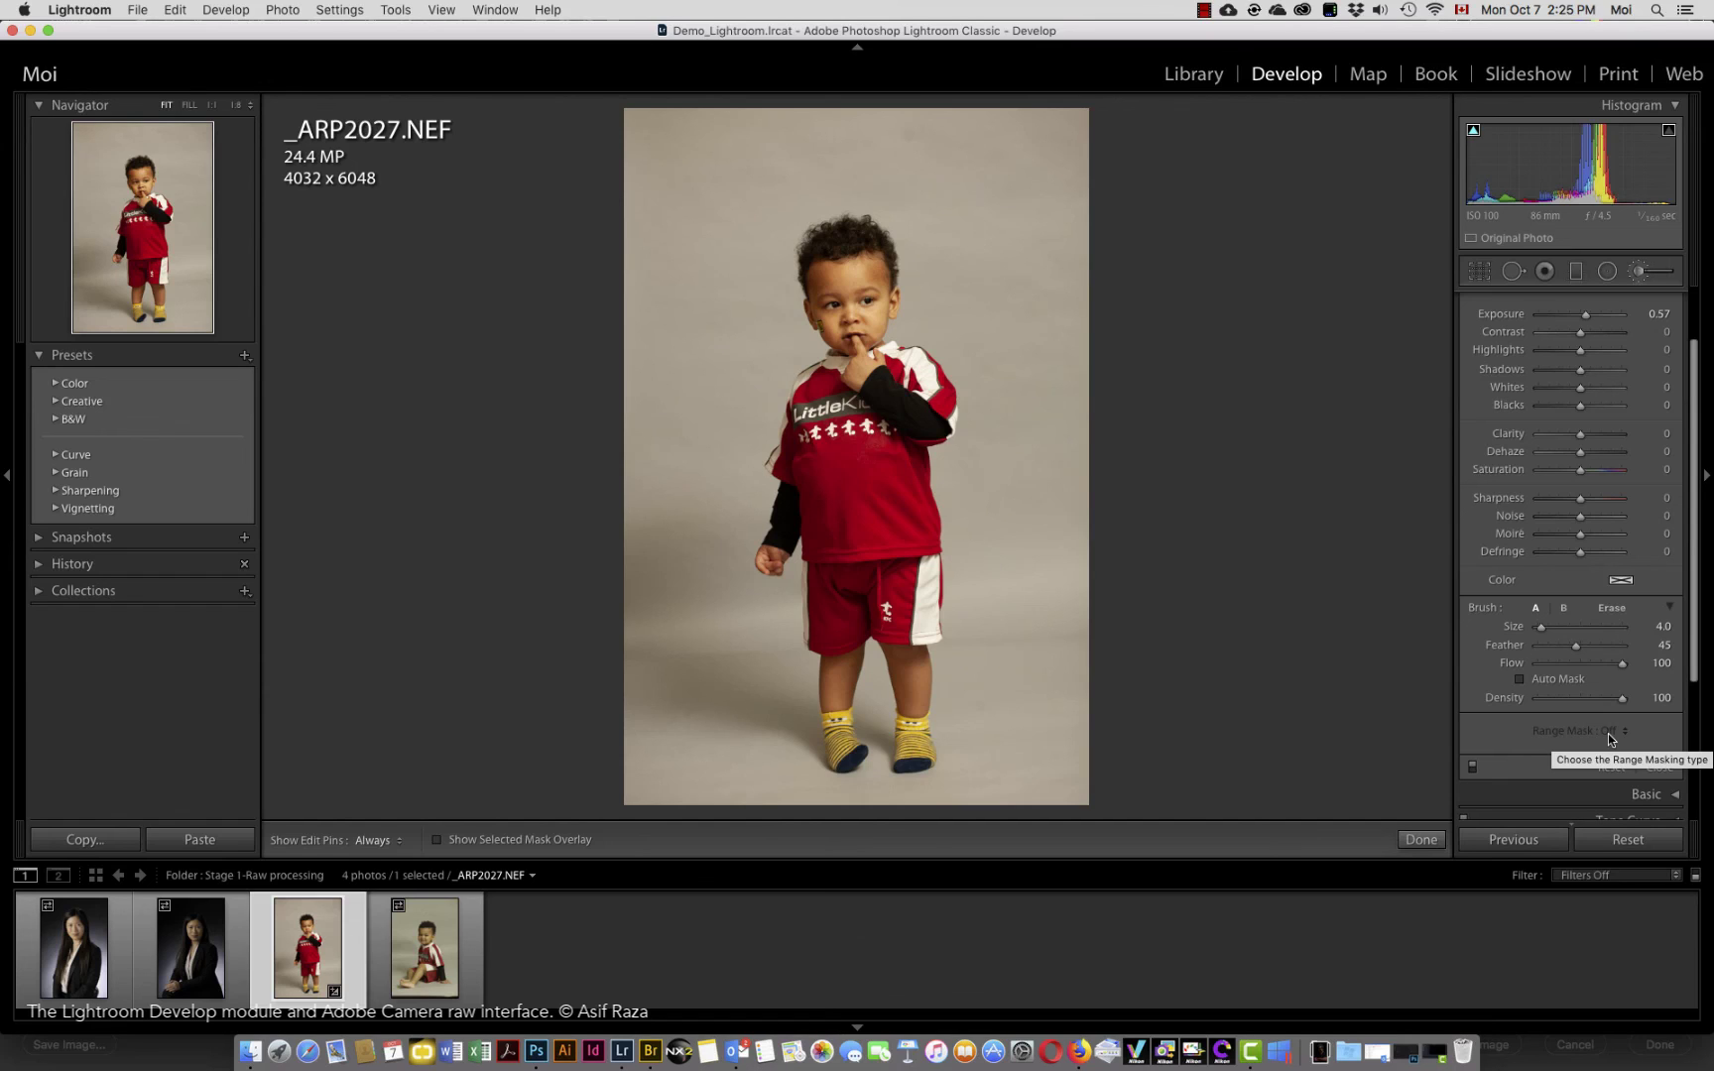
key(super+Tab)
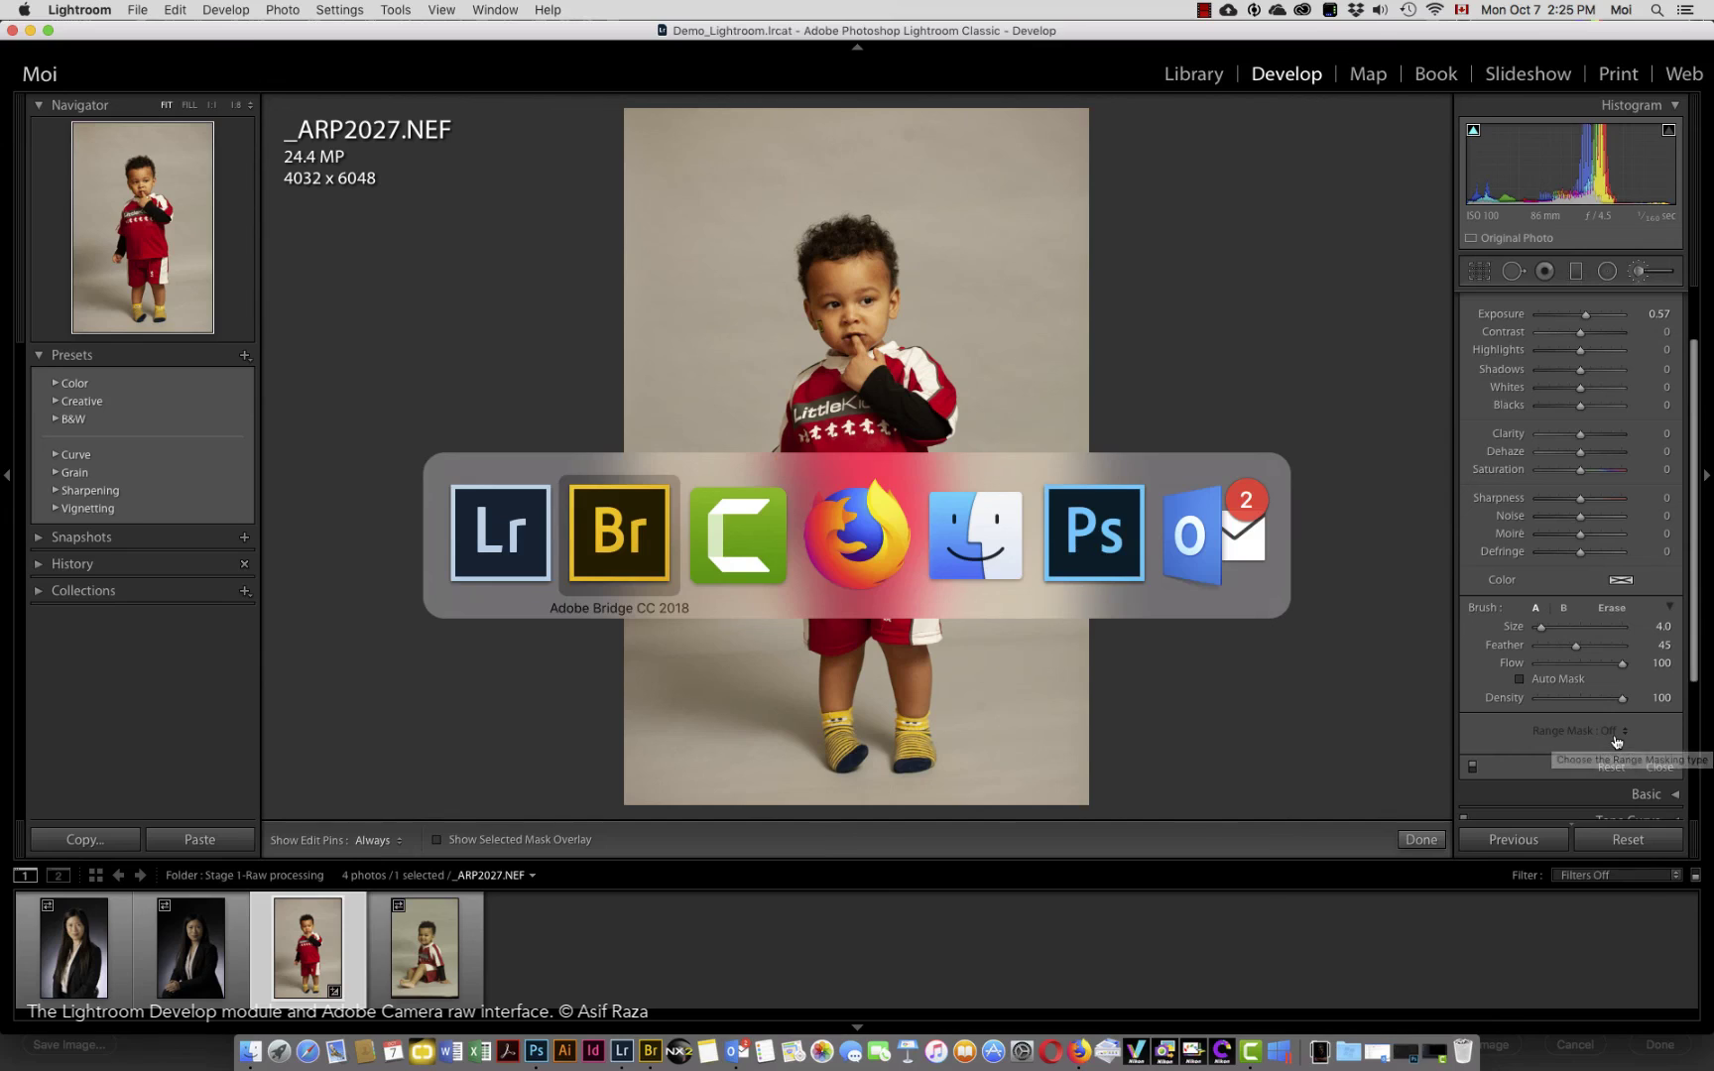